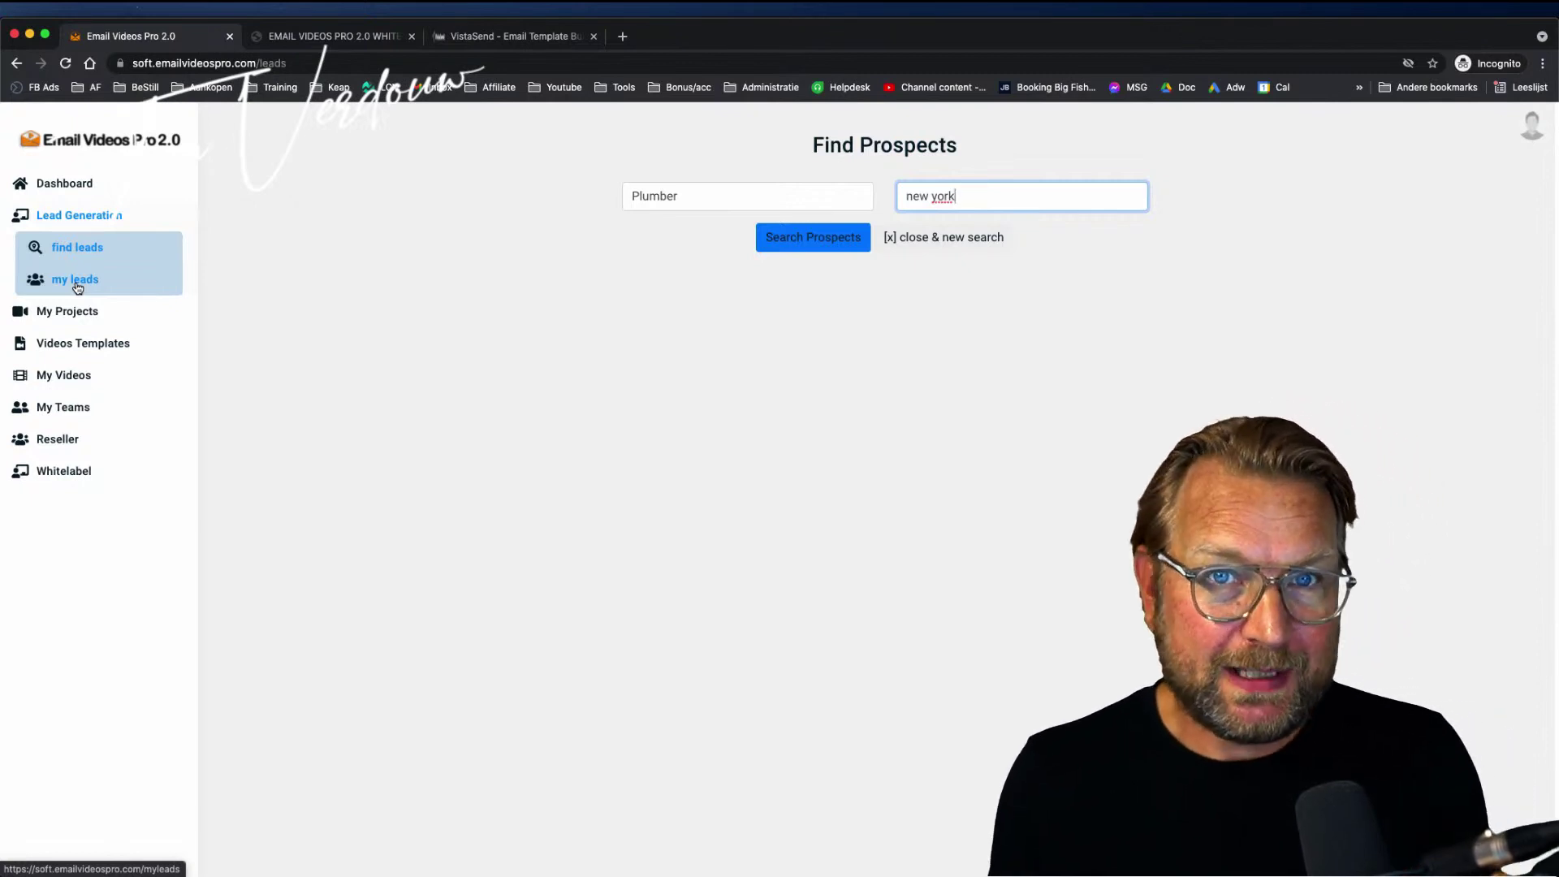
- Go to the Reseller page under Whitelabel and start a new user
click(283, 267)
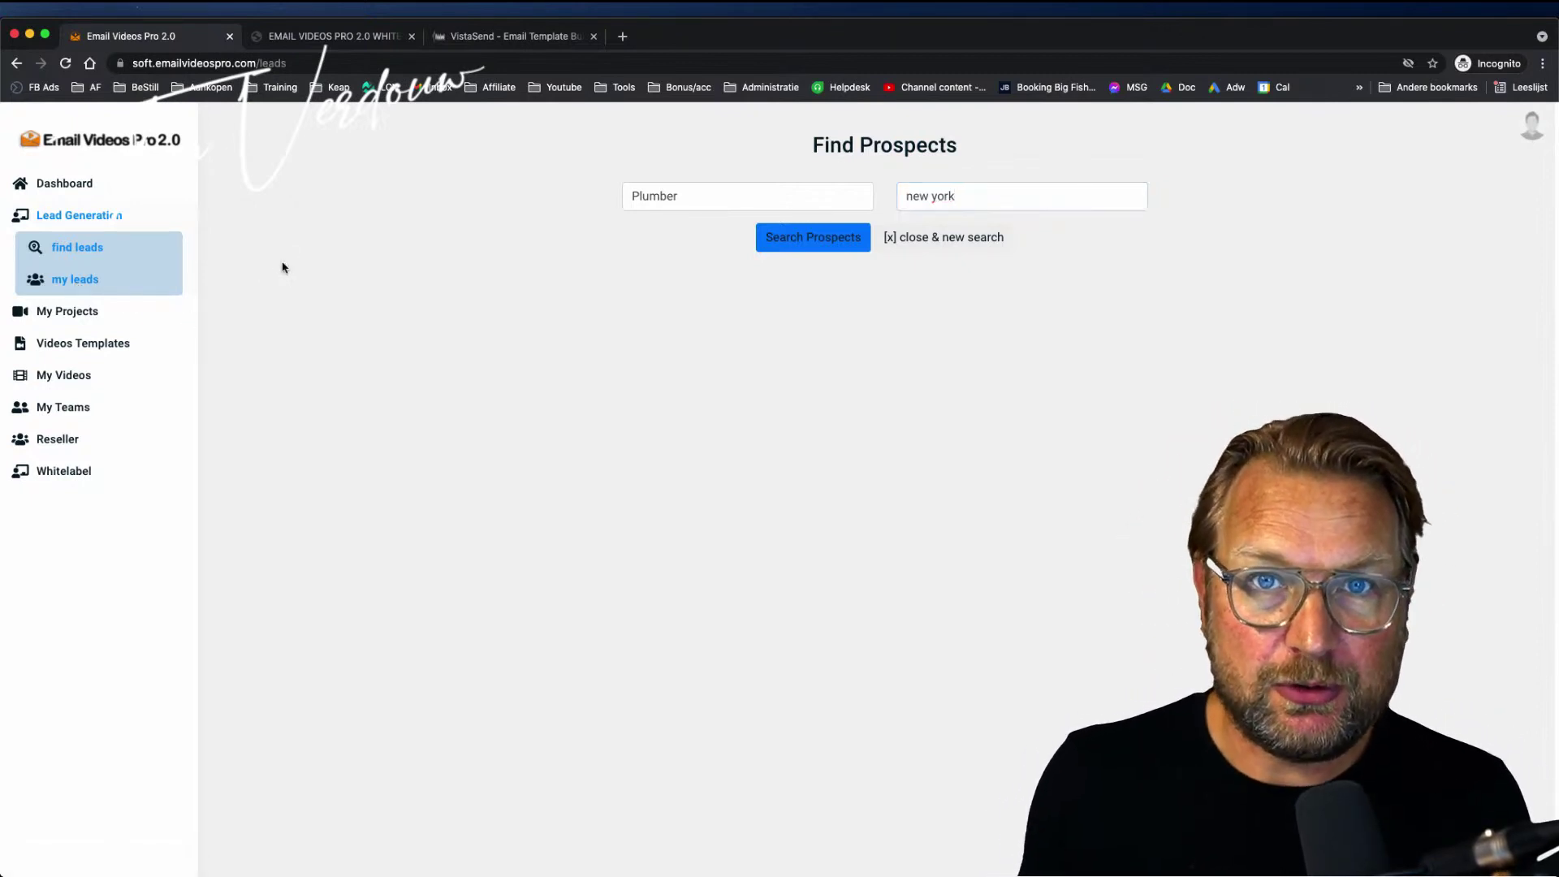
click(62, 474)
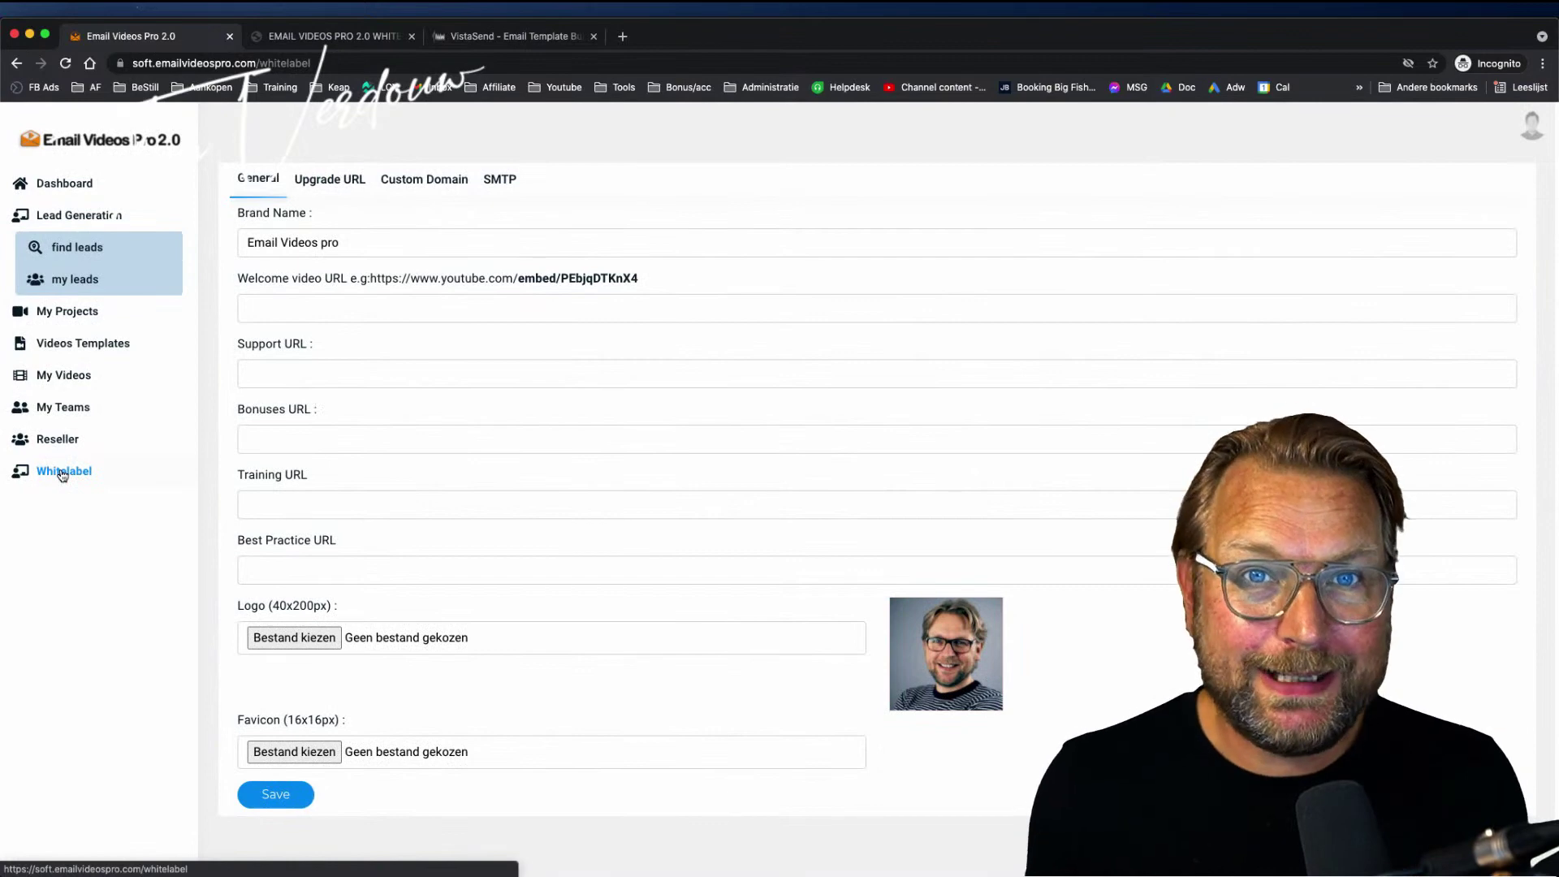
click(62, 439)
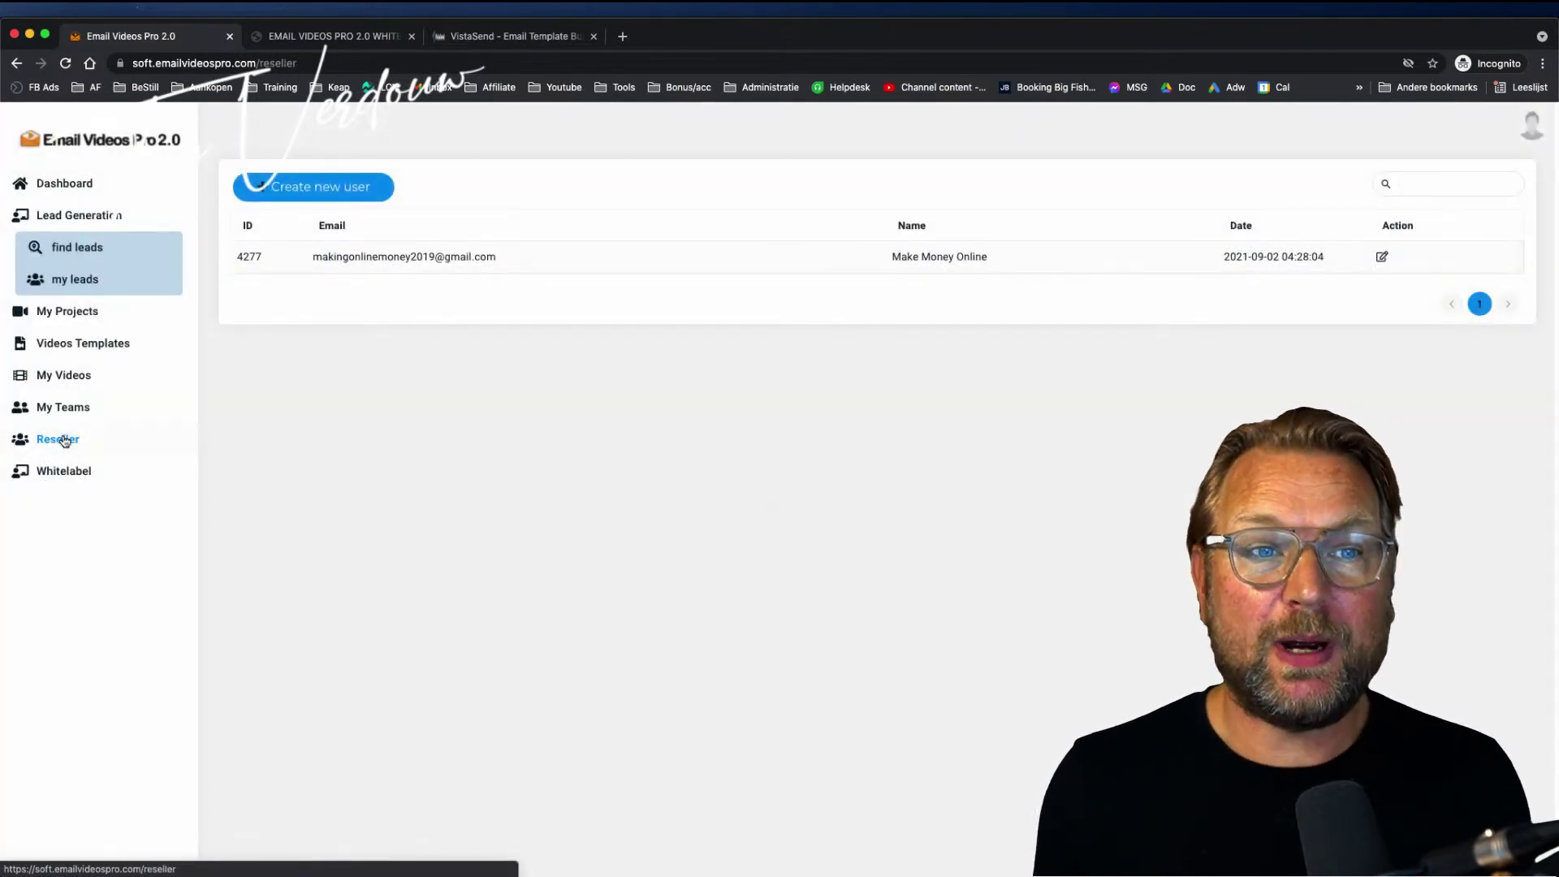
click(309, 189)
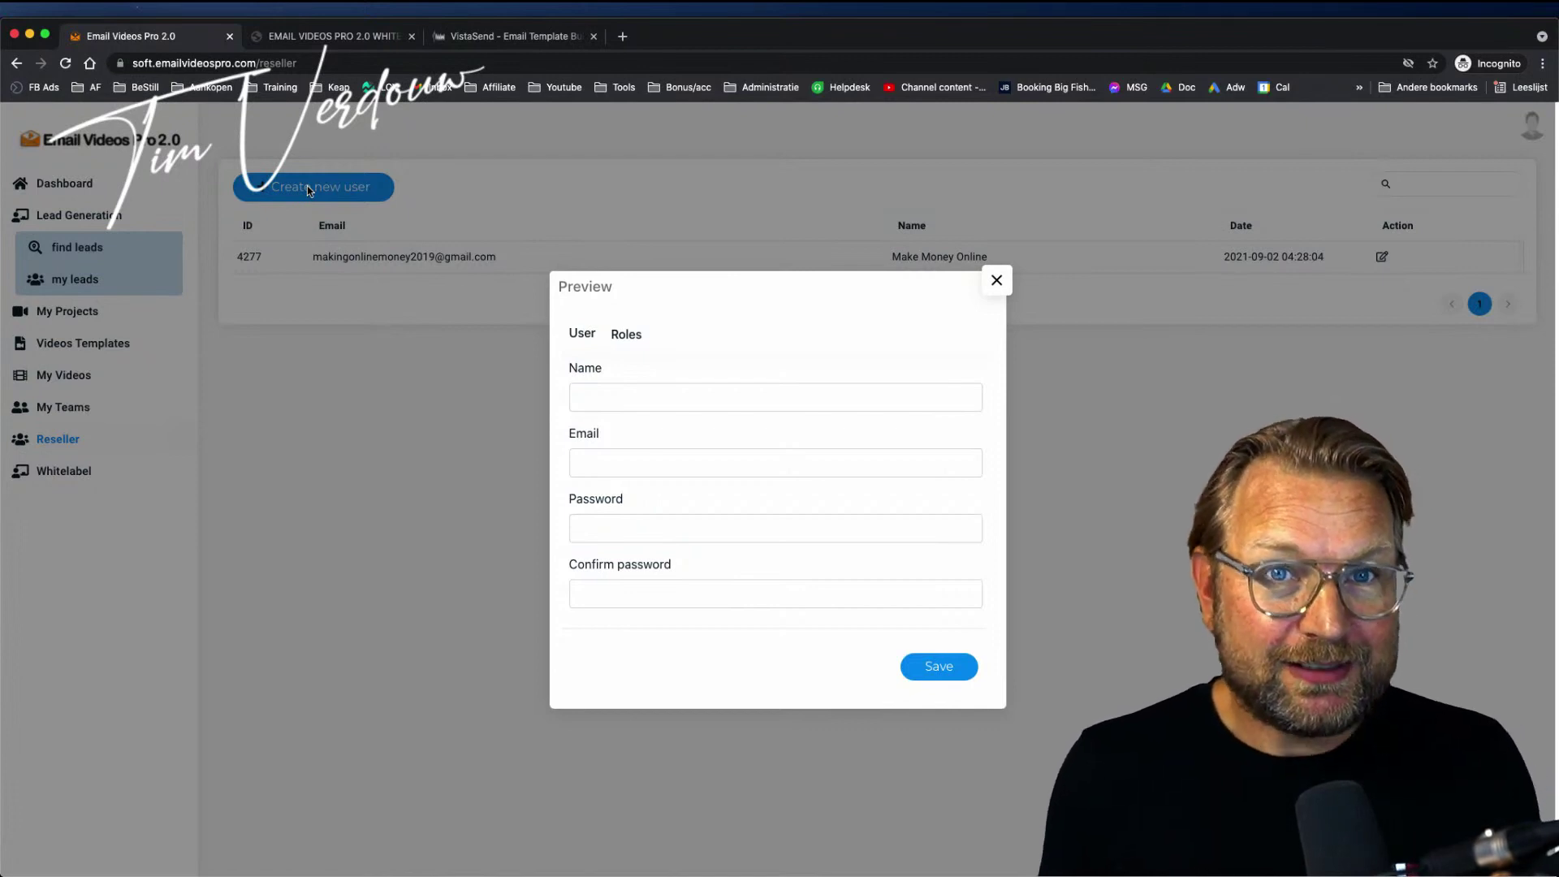
click(636, 395)
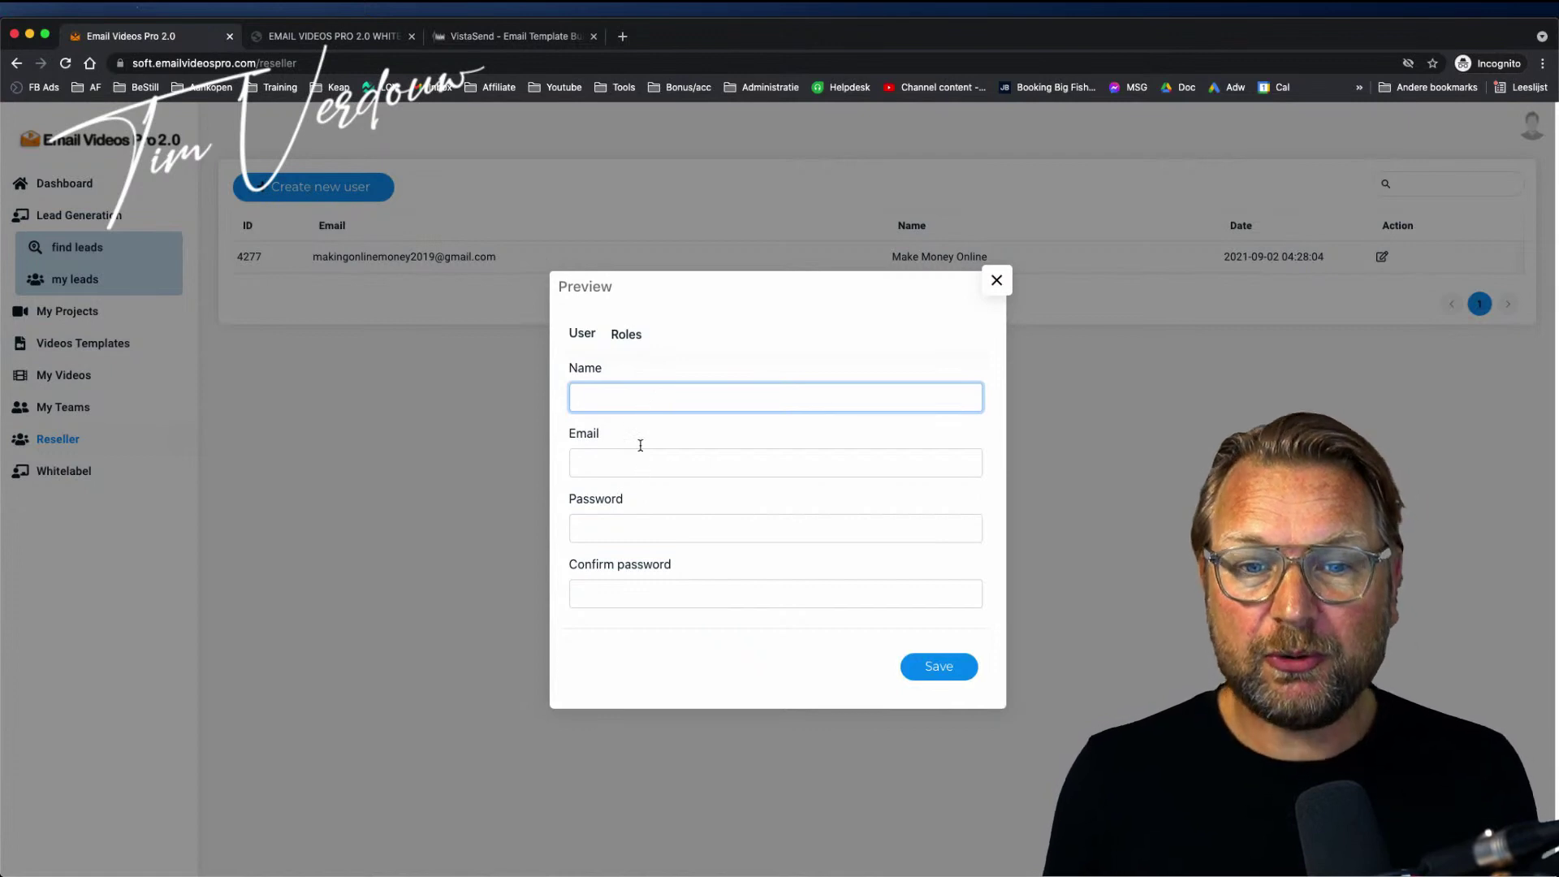
- Enable the FE, oto1, Pro, EVP v2, Upgrade1 V2 and Upgrade2 v2 roles, then close without saving
click(626, 335)
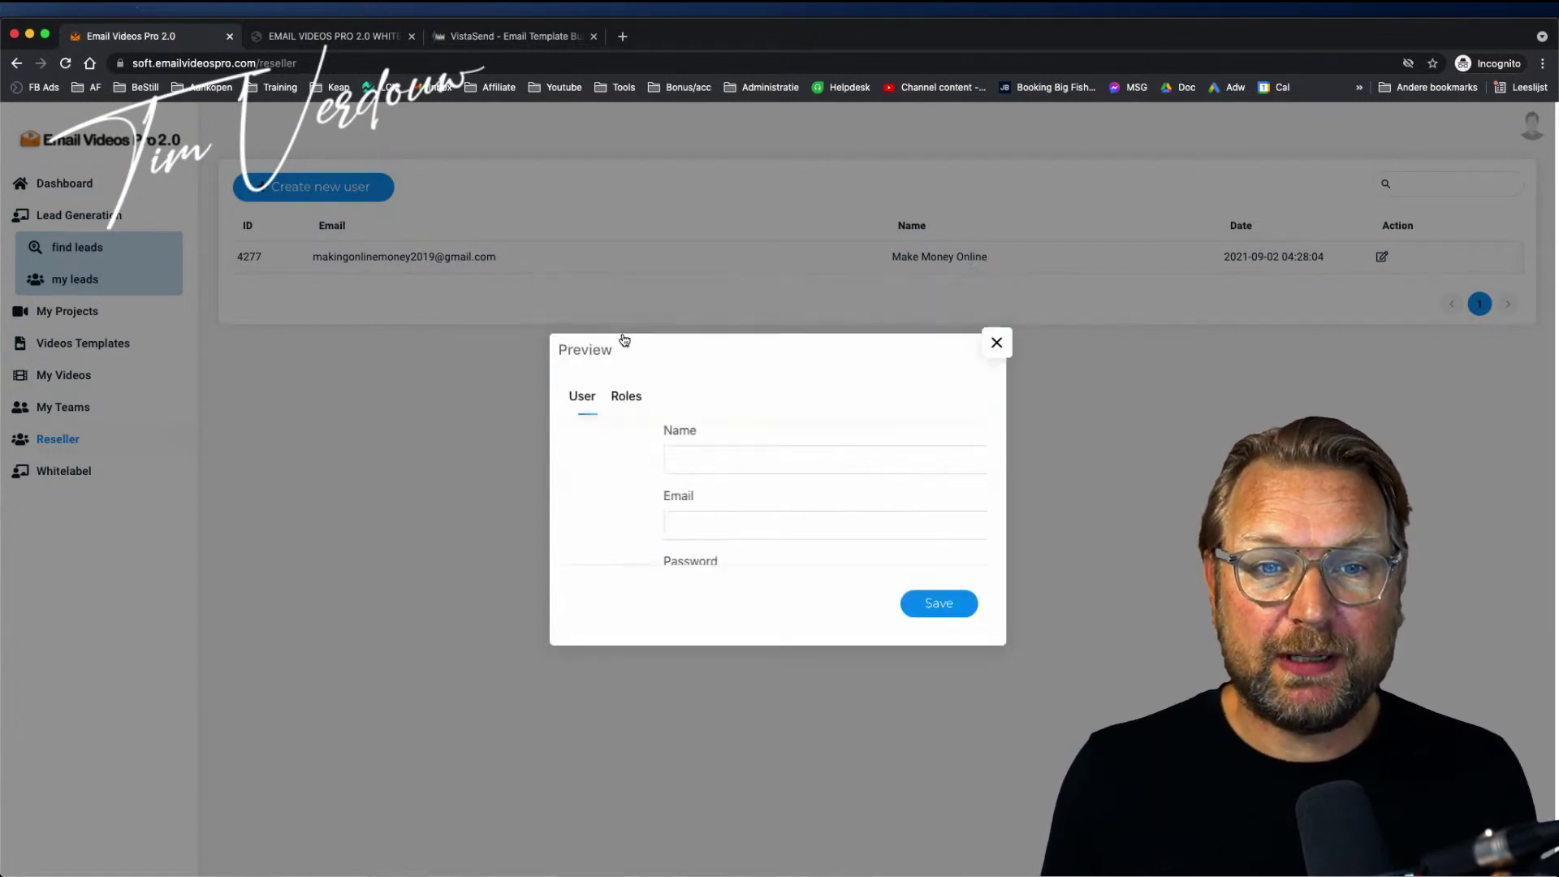
click(585, 454)
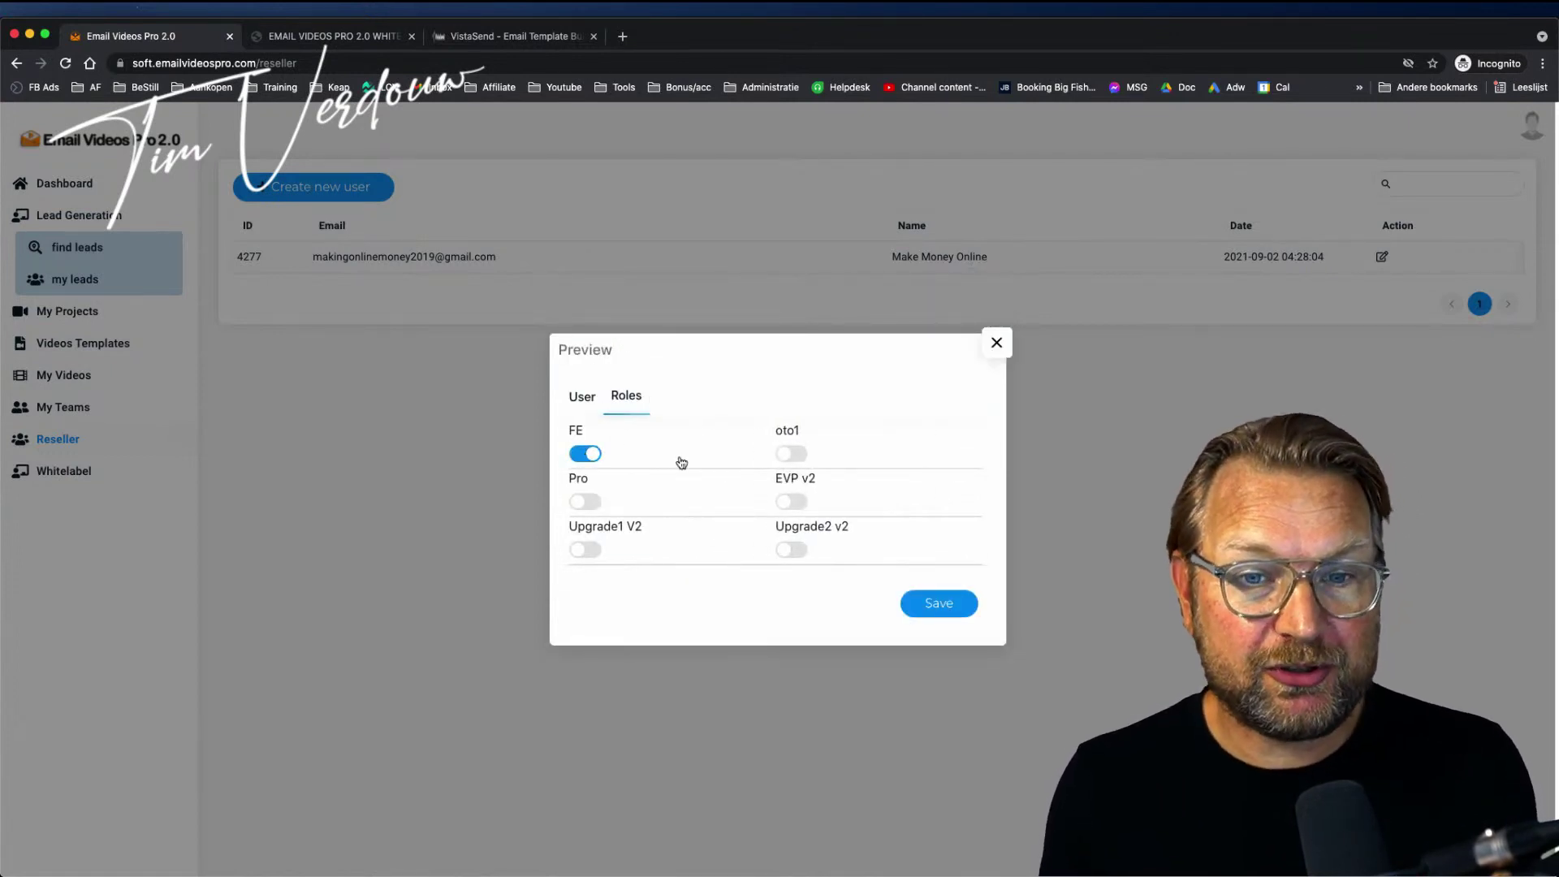
click(791, 455)
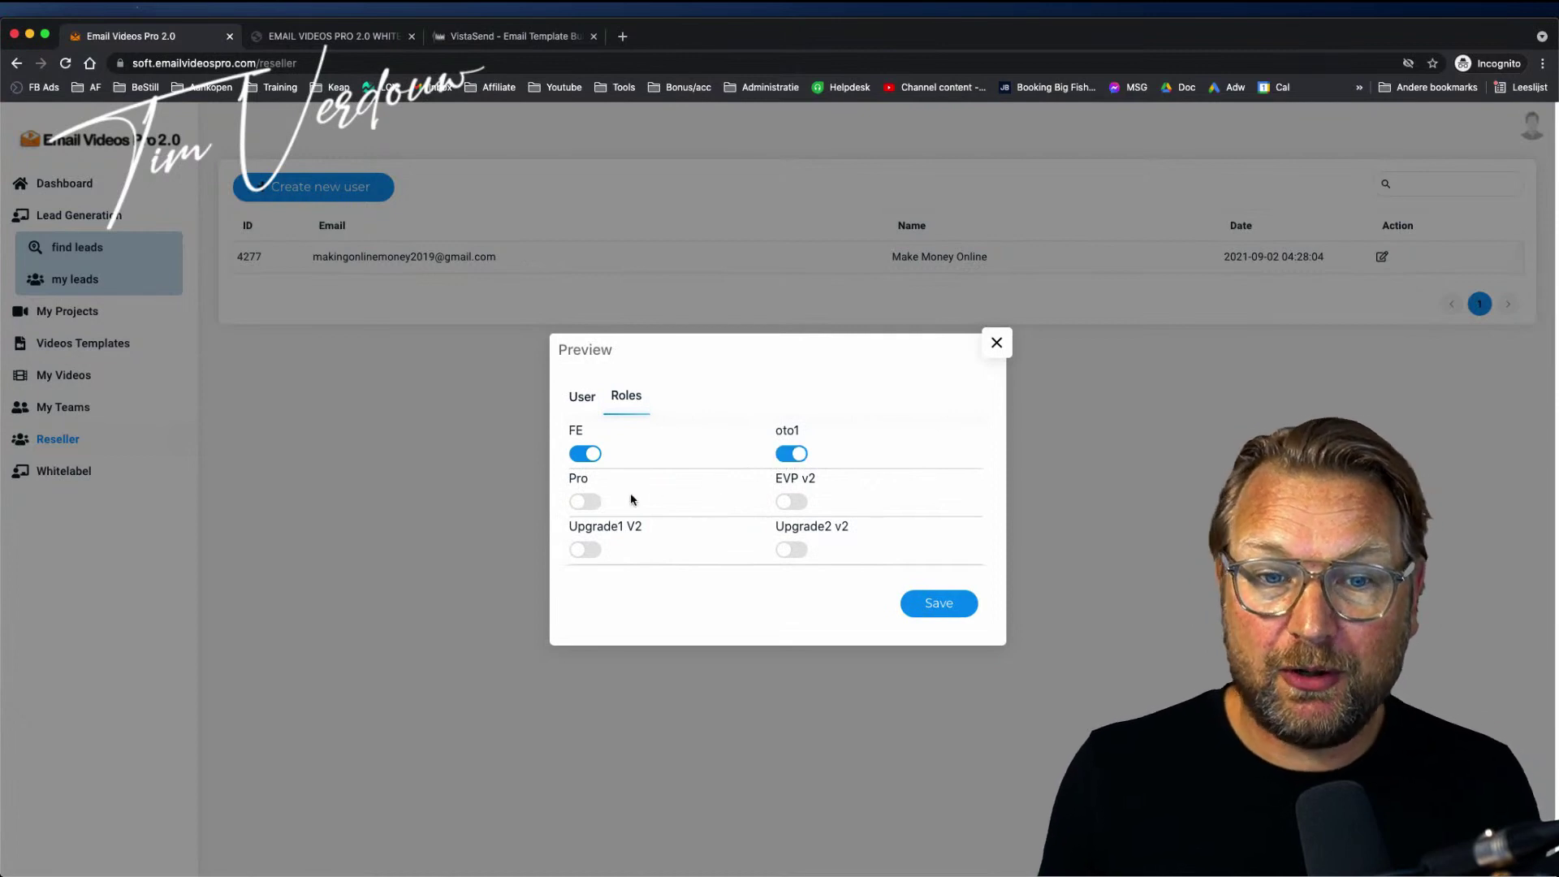
click(586, 501)
click(789, 501)
click(586, 550)
click(792, 550)
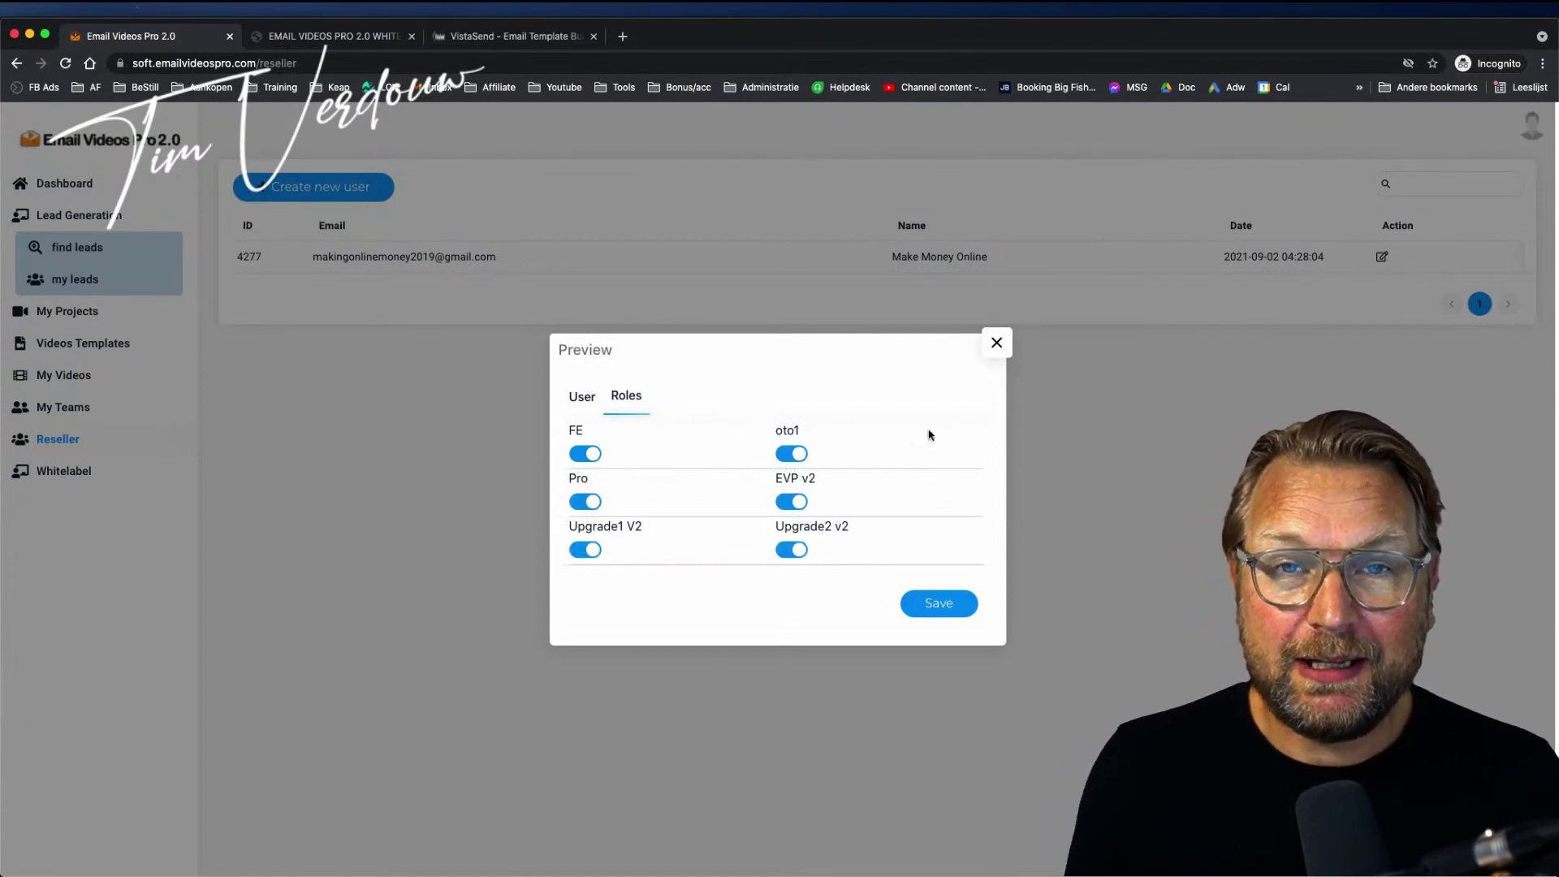
click(995, 345)
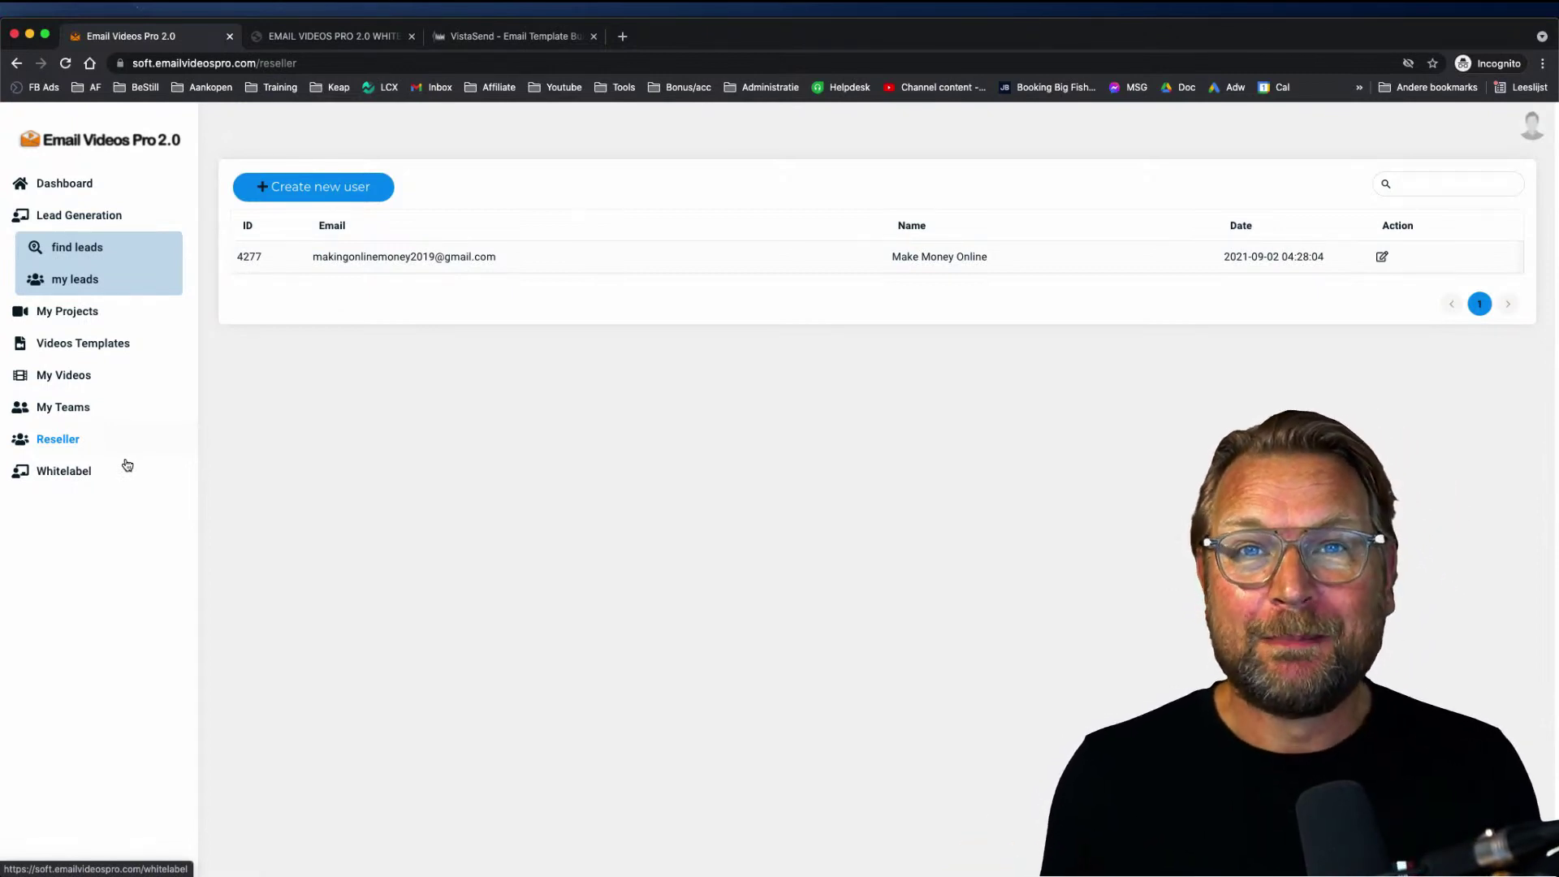
- Review the General whitelabel fields: Welcome video, Support, Bonuses, Training and Best Practice URLs
click(70, 480)
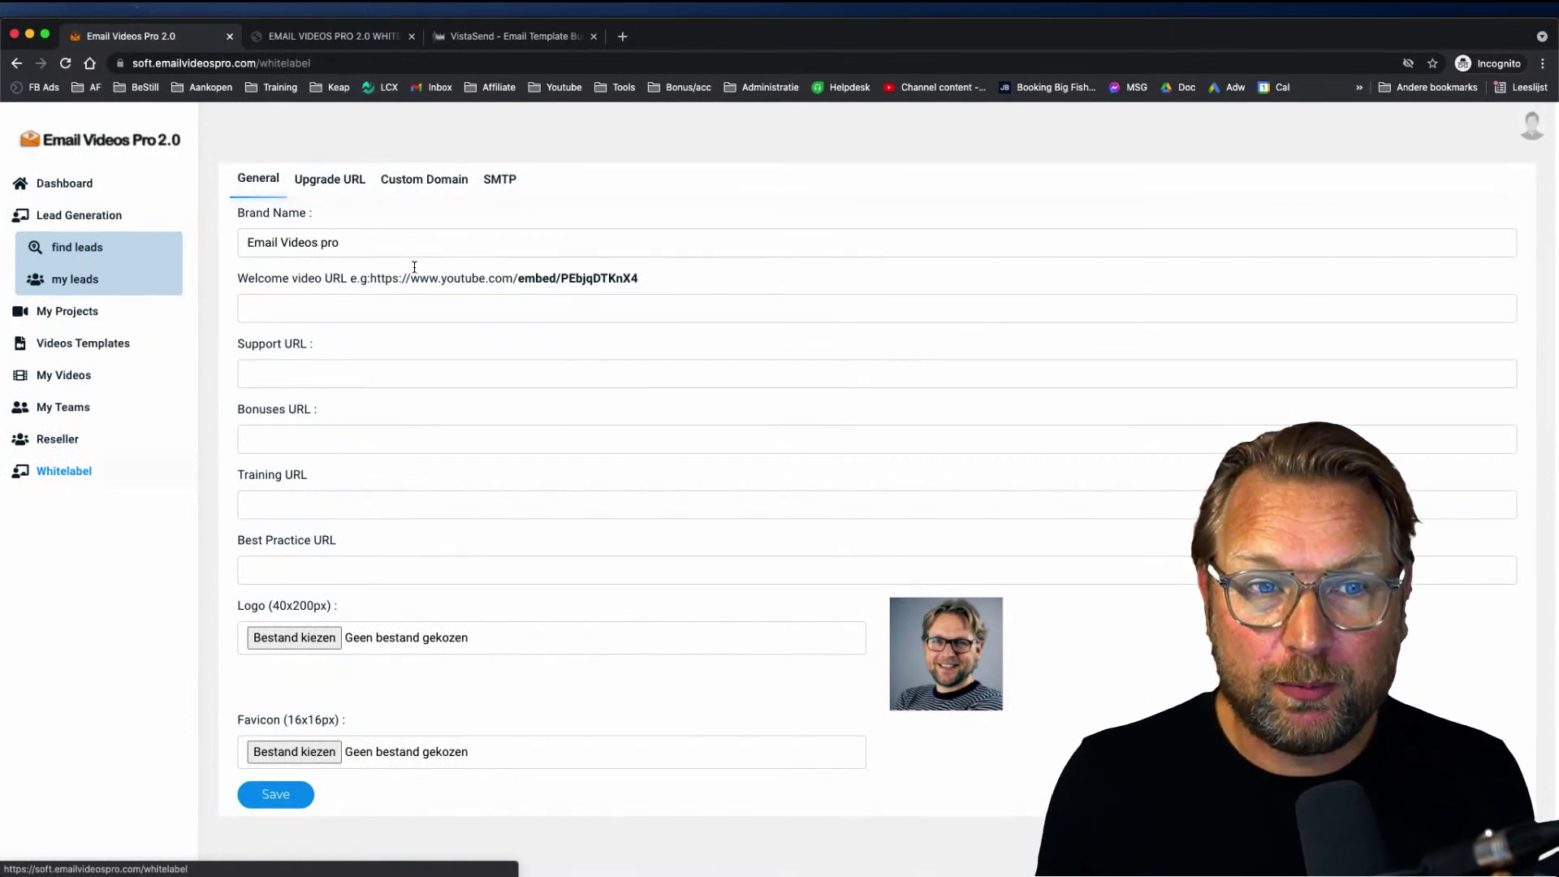
click(327, 319)
click(328, 371)
click(314, 439)
click(323, 502)
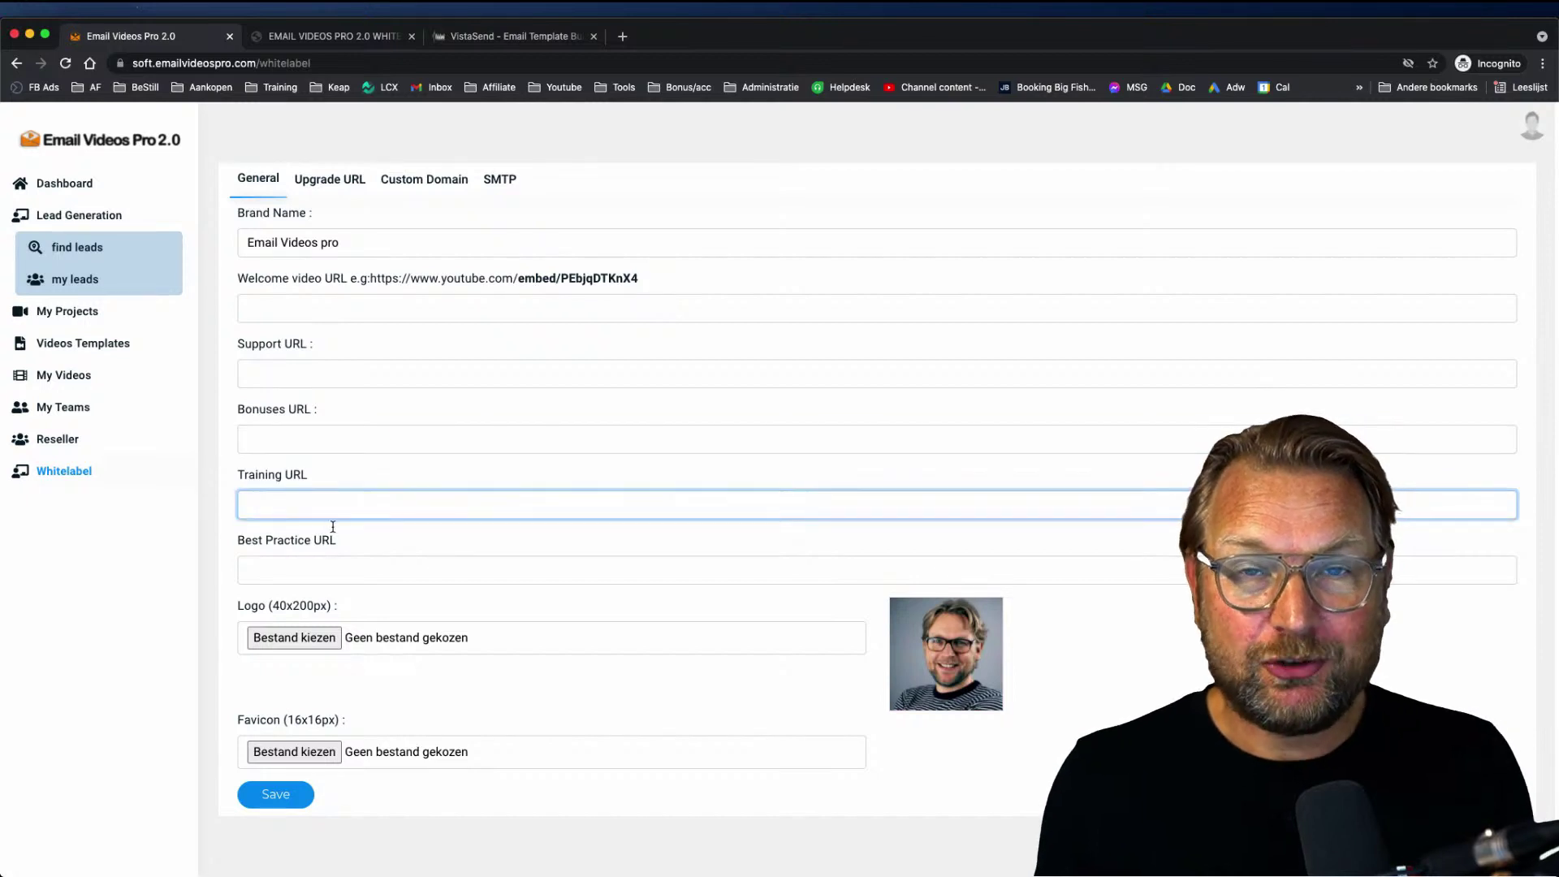
click(346, 569)
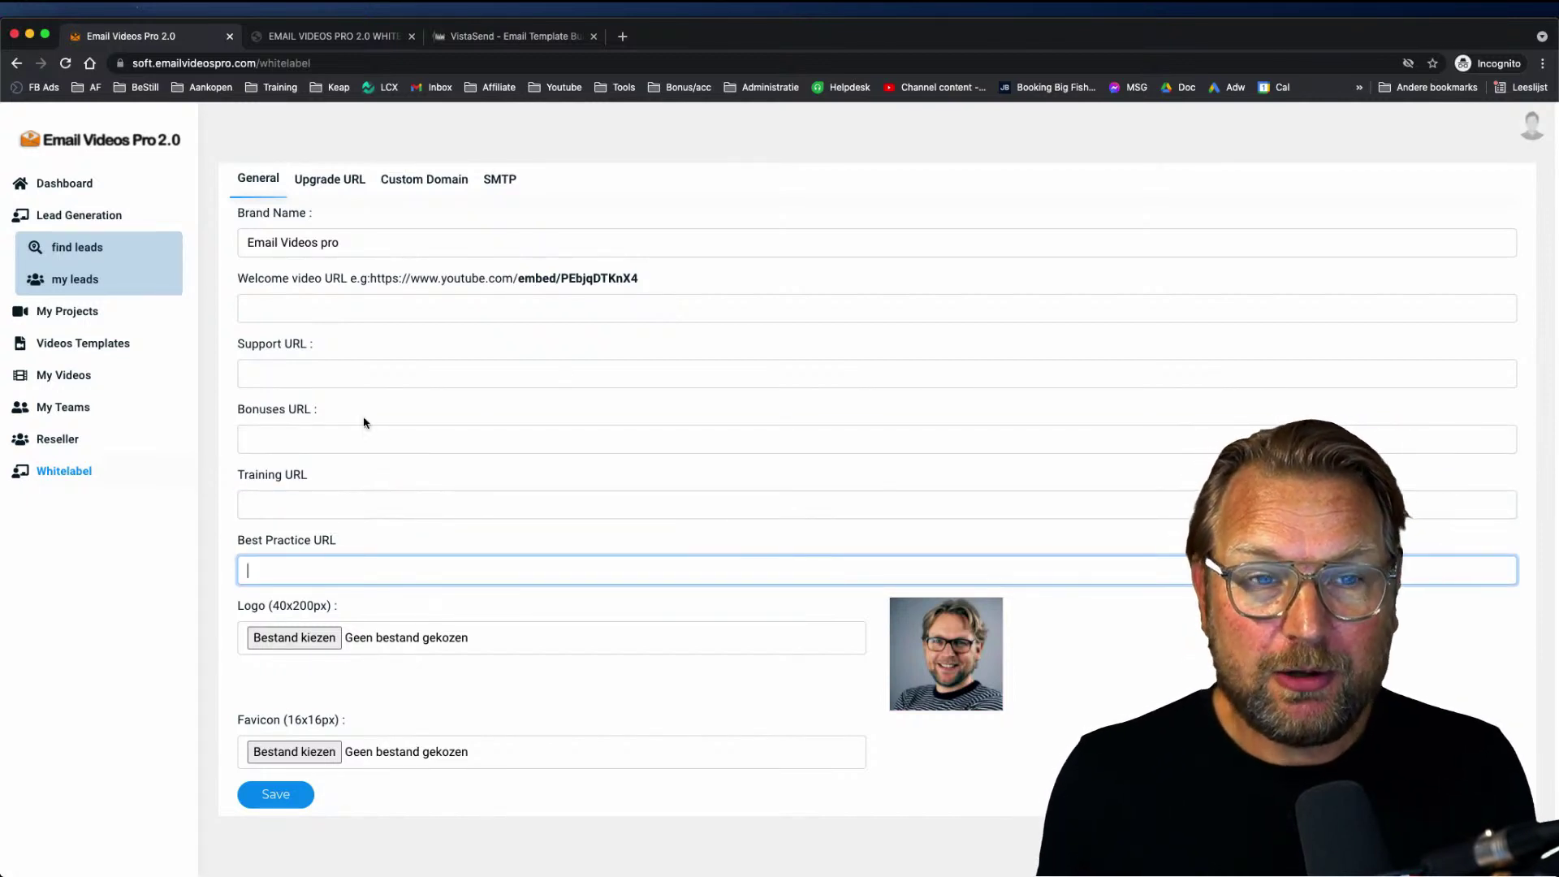
- Look through the Upgrade URL, Custom Domain and SMTP tabs, then go to My Projects
click(341, 182)
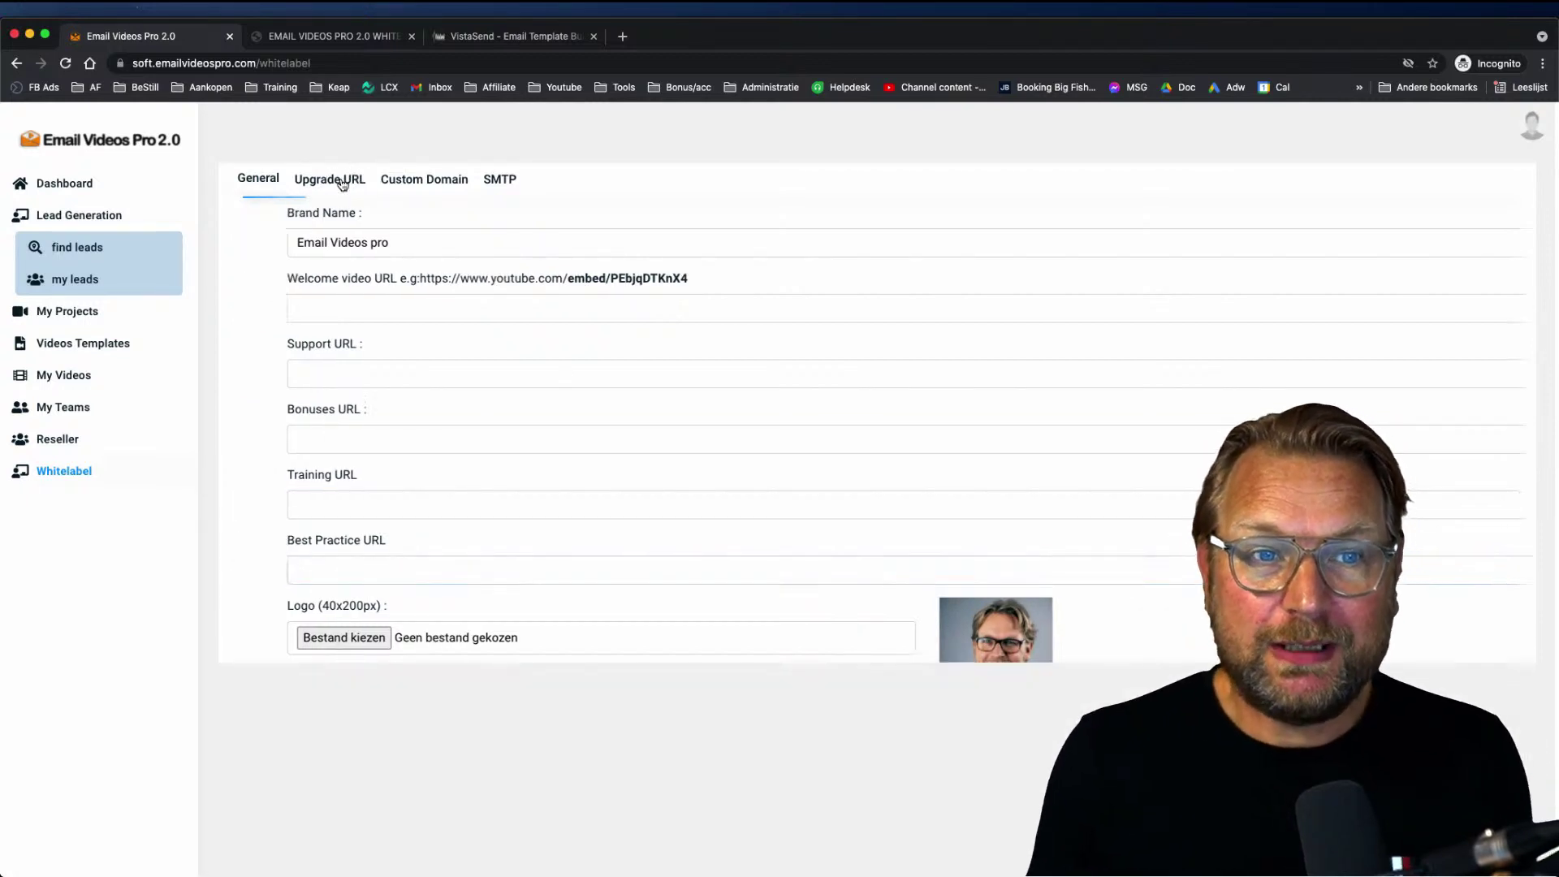
click(432, 177)
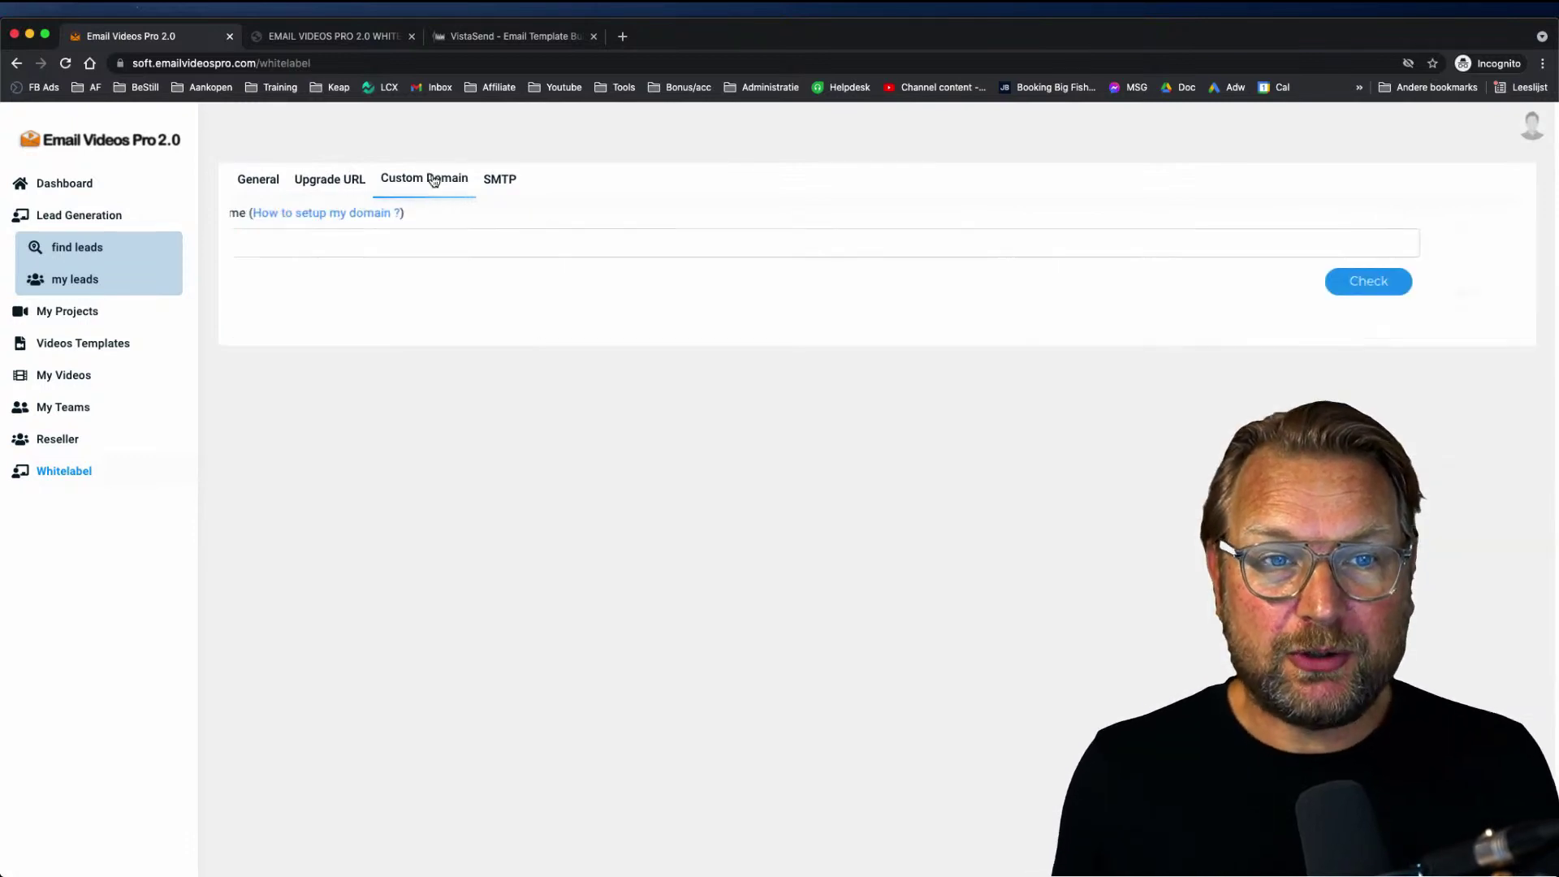
click(500, 182)
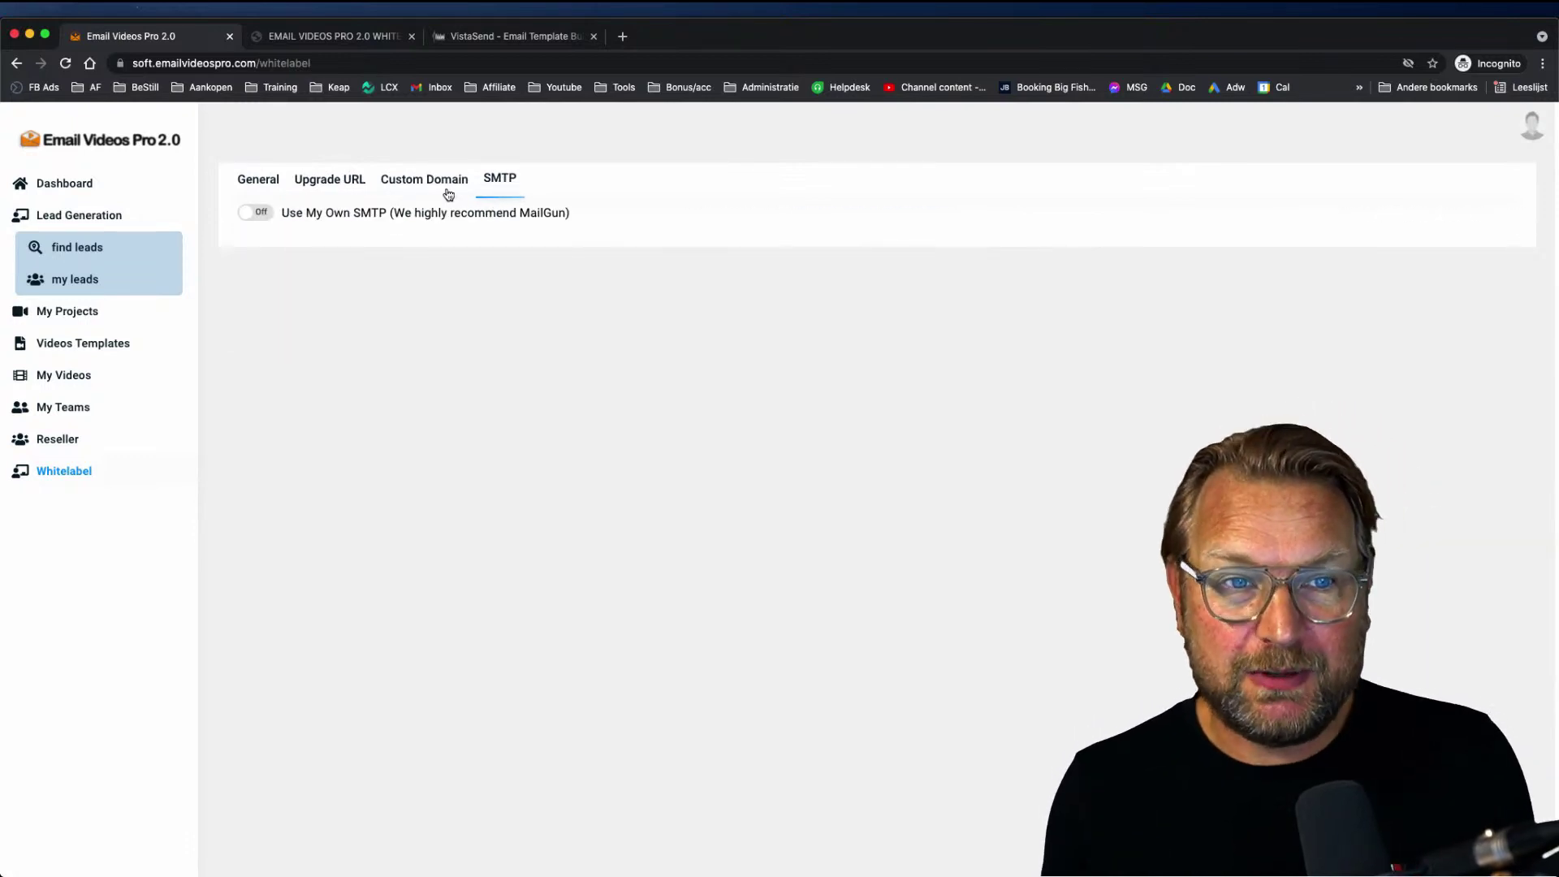
click(247, 180)
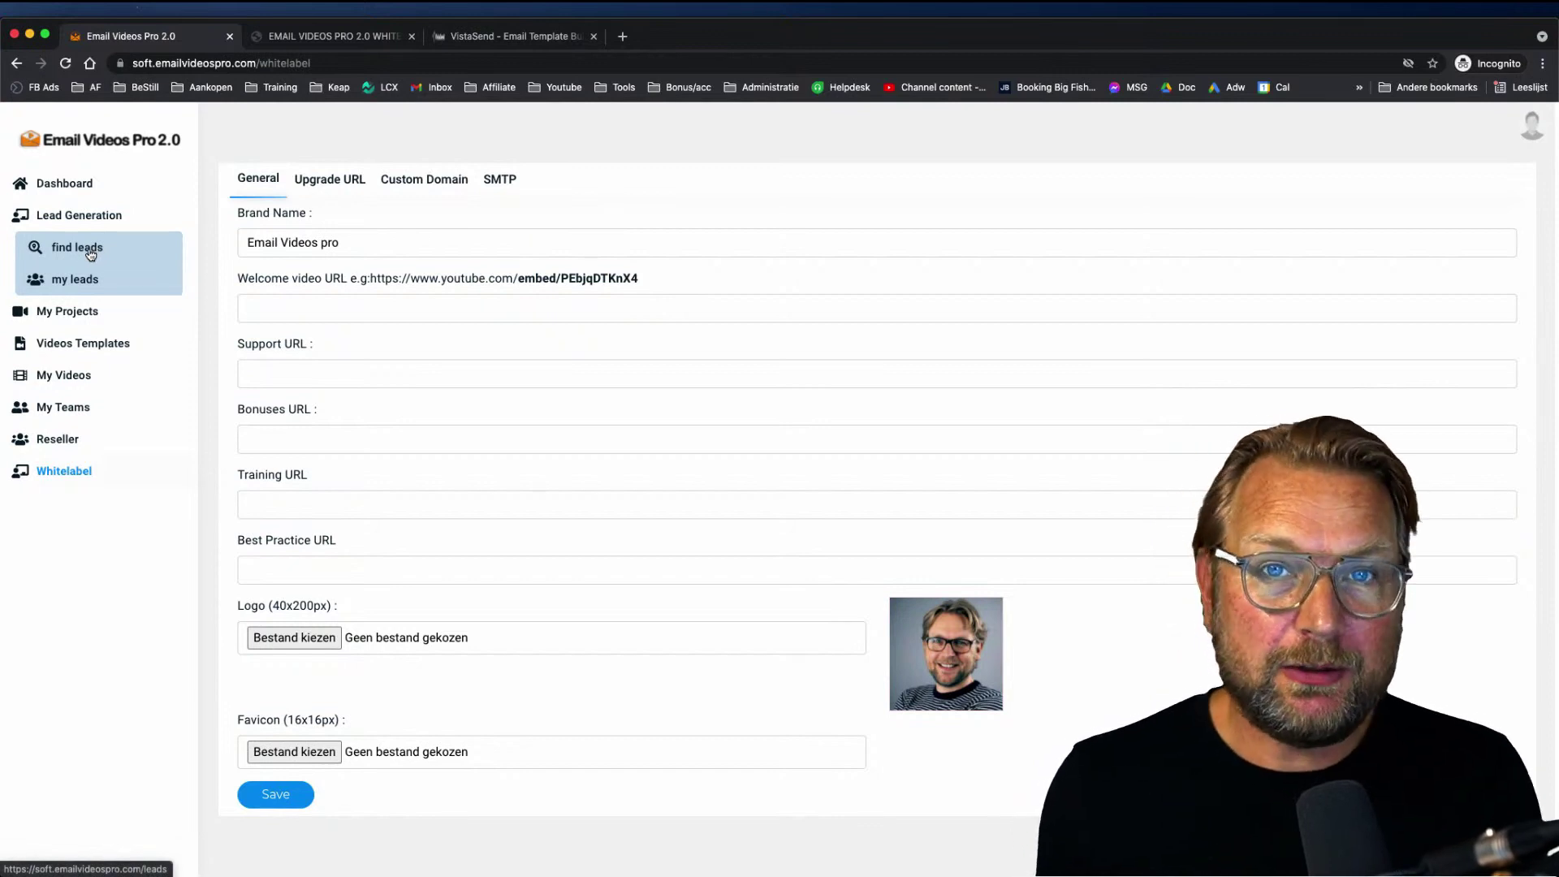
click(69, 314)
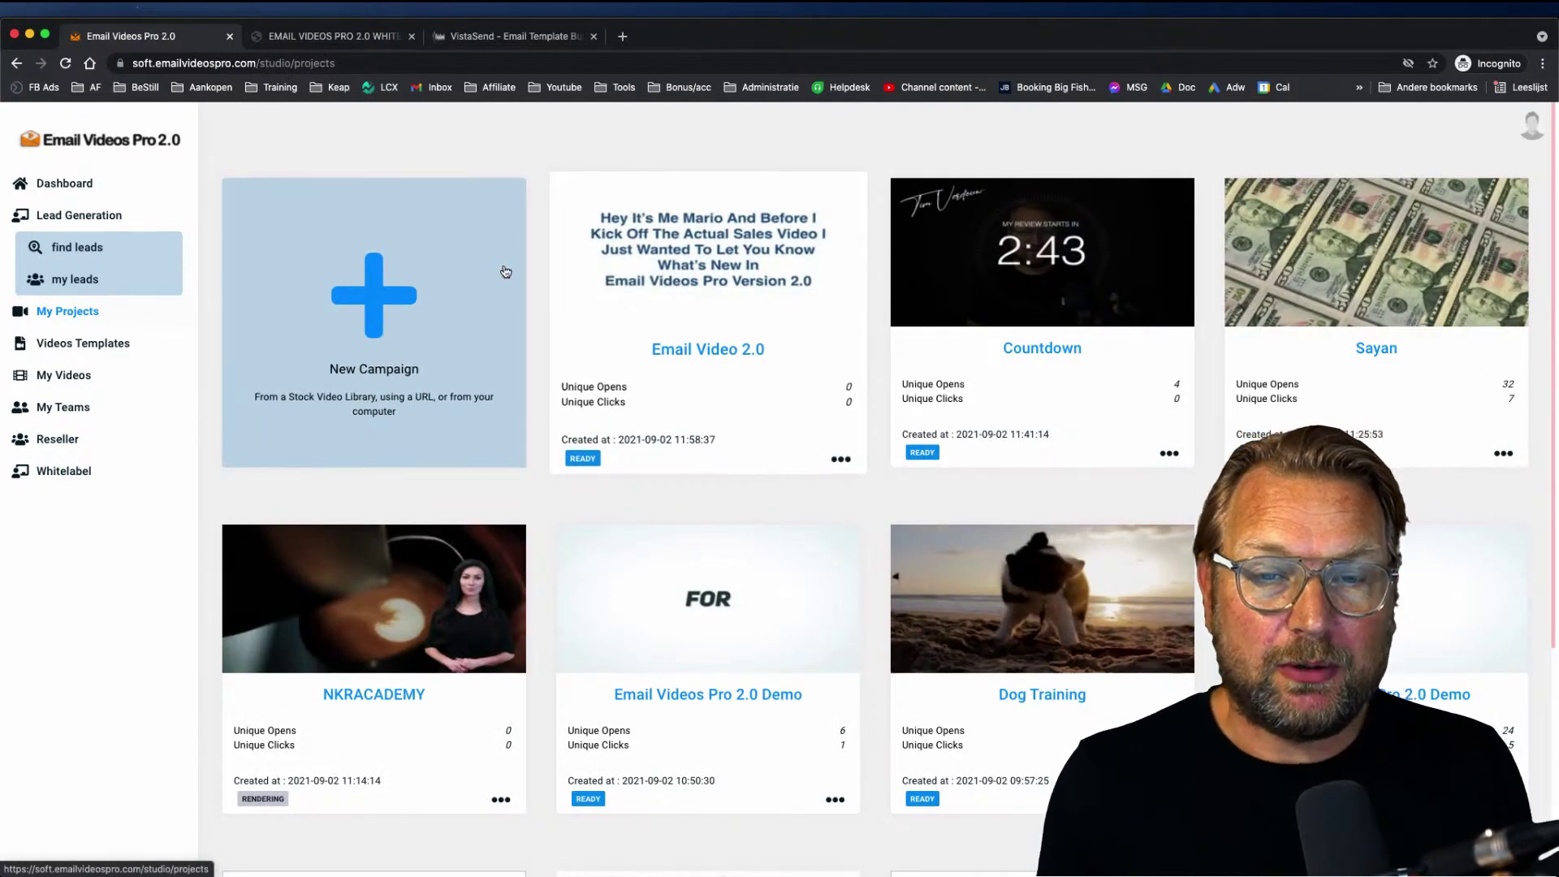
- Create a new campaign with title and description 'Countdown', then continue to Step 2
click(395, 283)
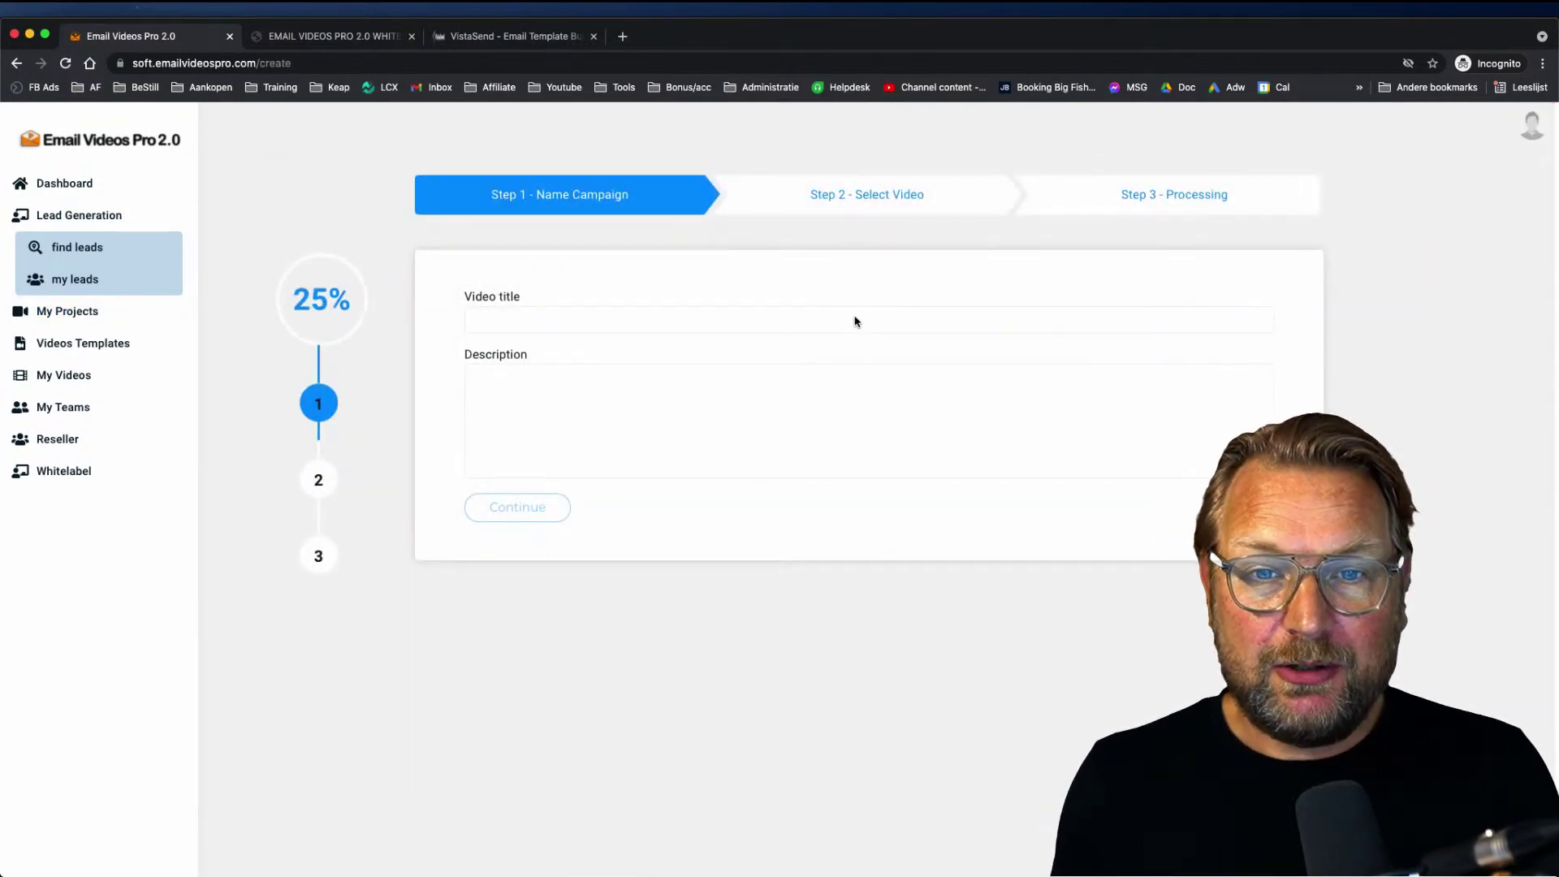
click(855, 319)
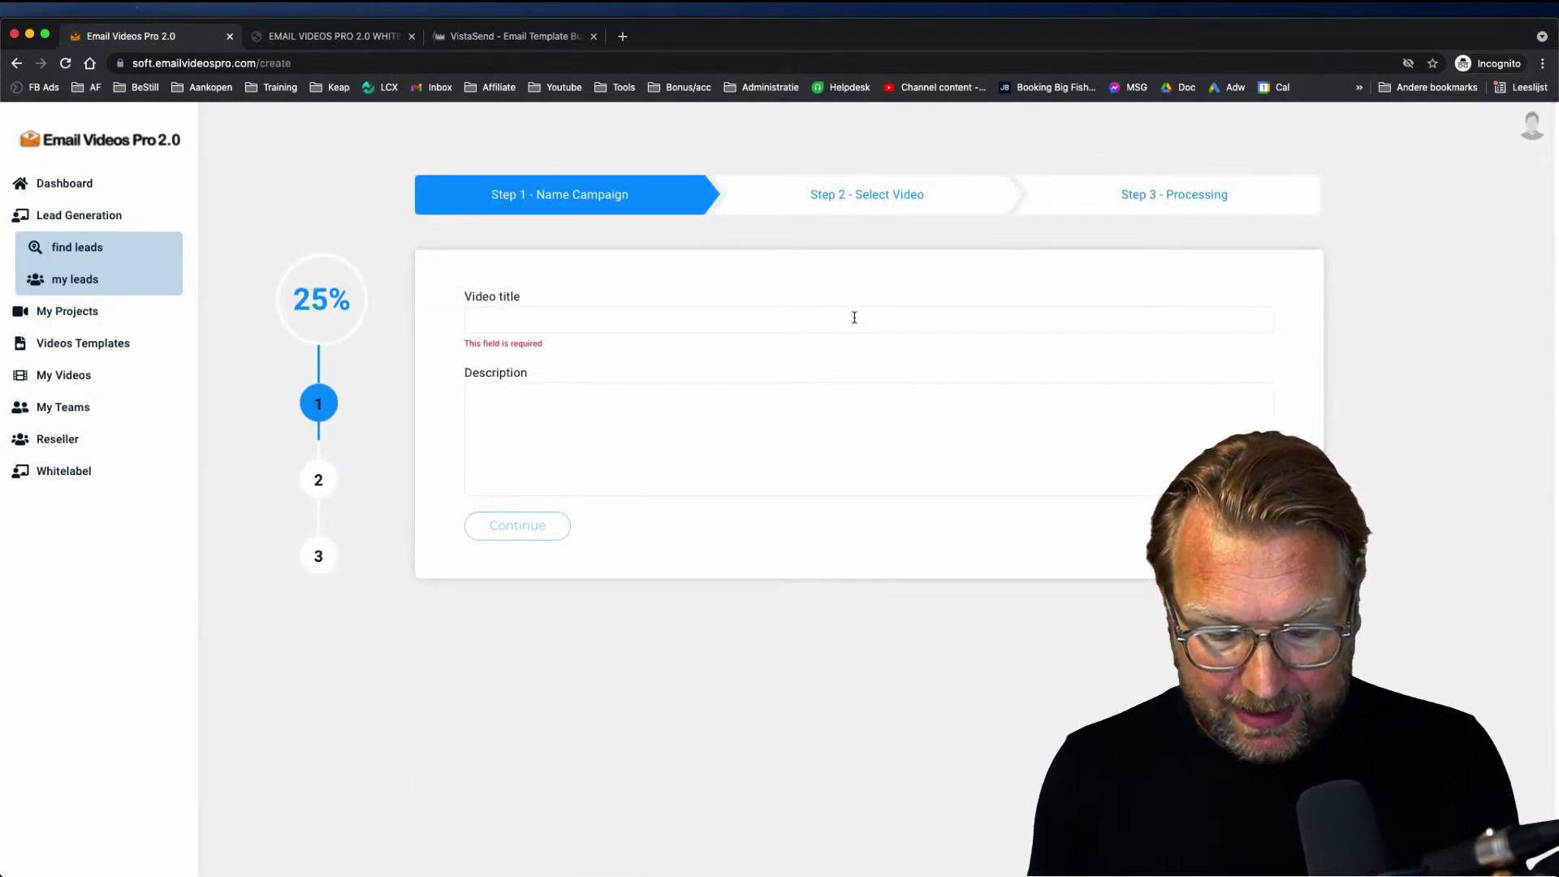
text(Countdown)
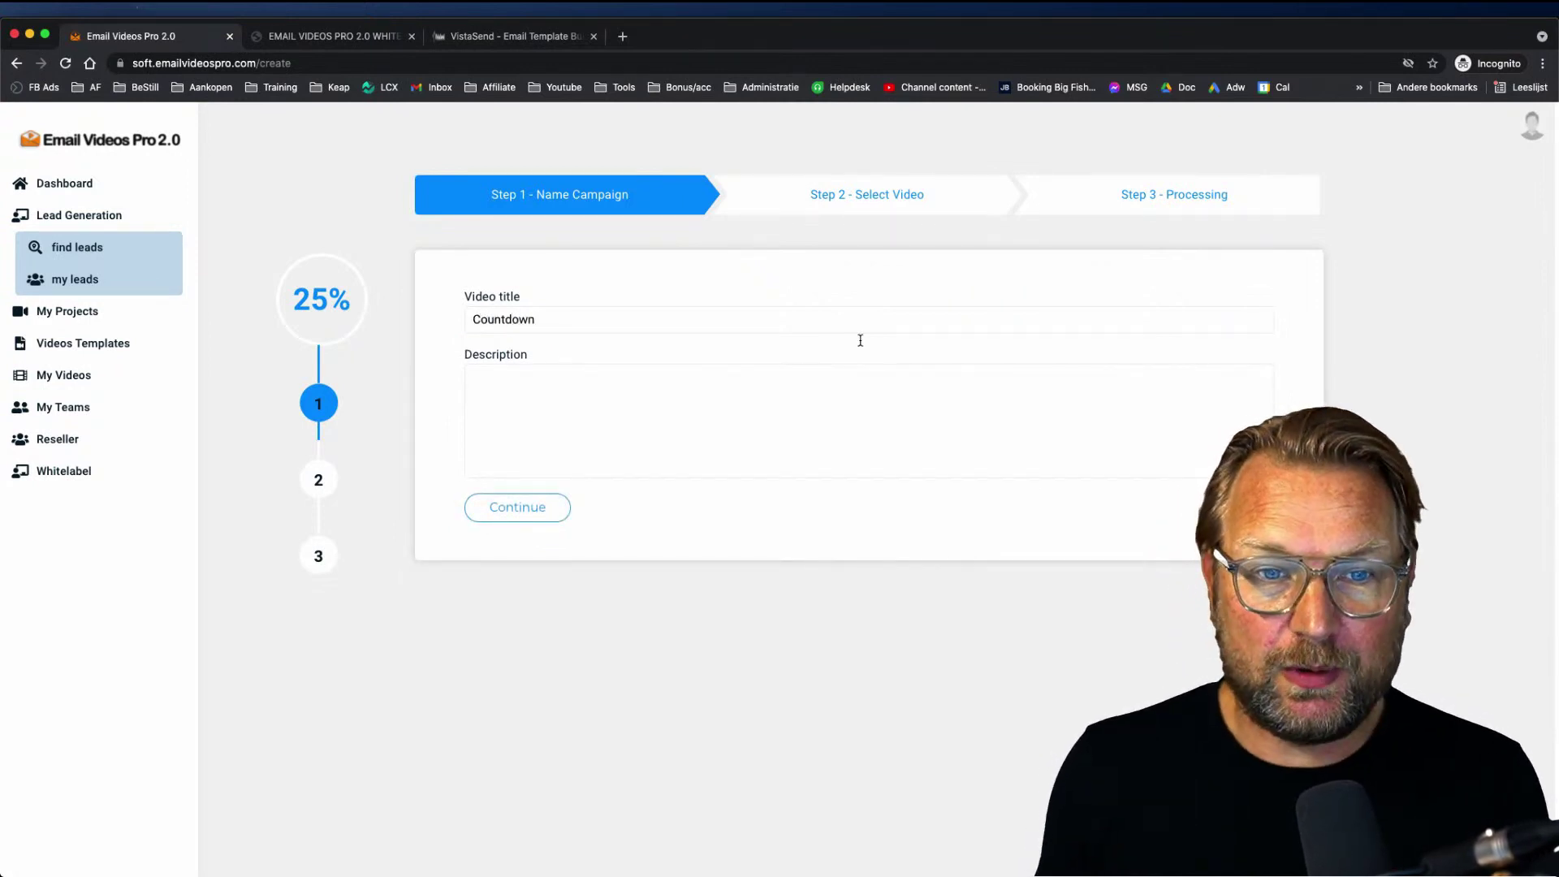
drag(635, 319, 443, 321)
key(ctrl+c)
click(495, 397)
key(ctrl+v)
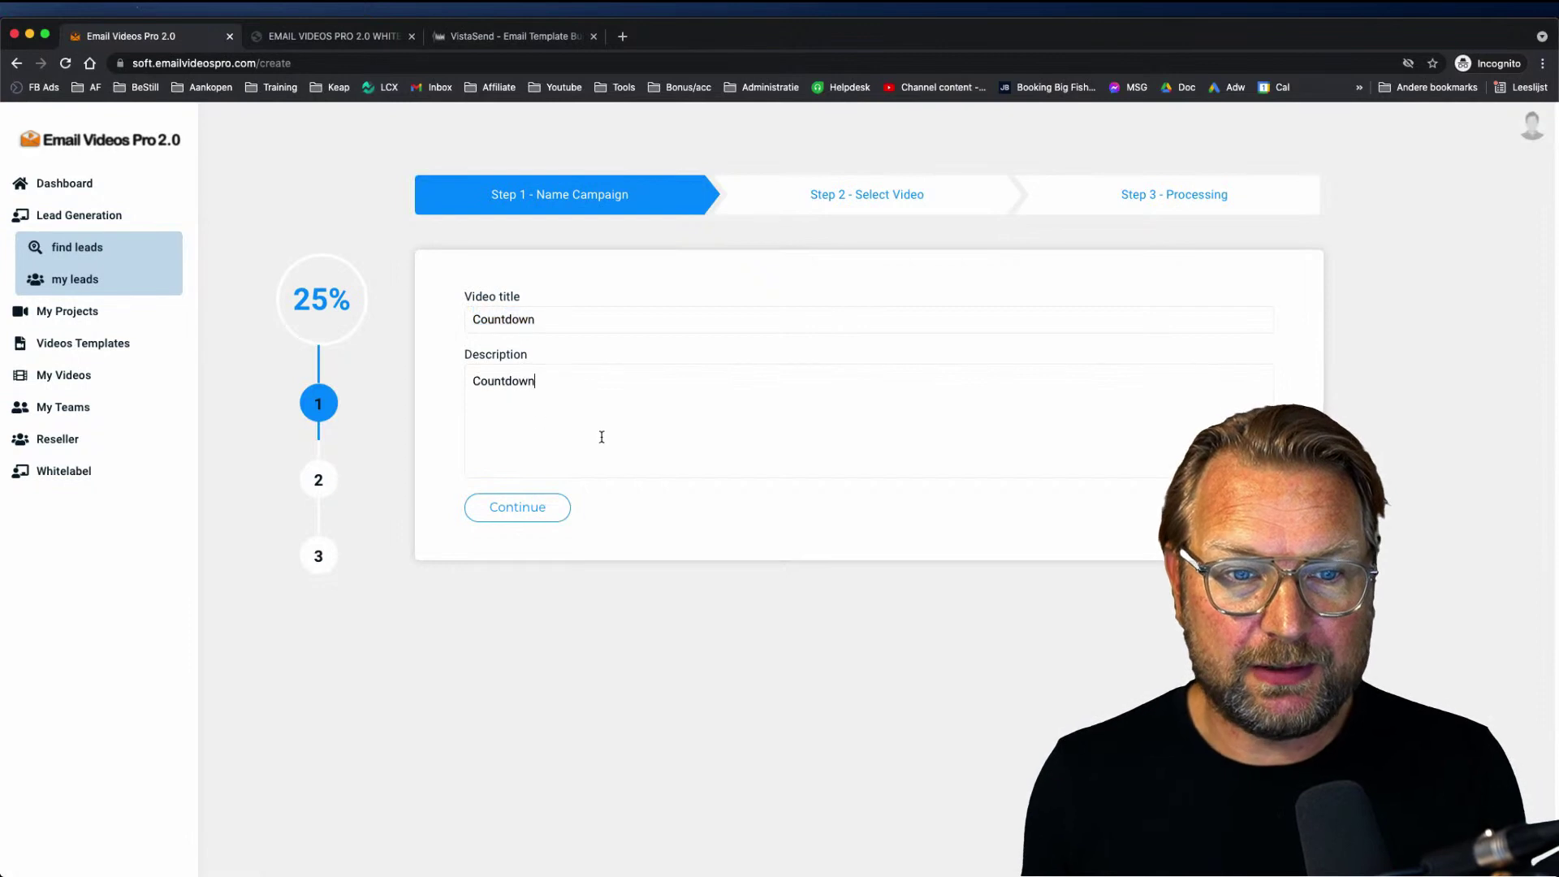
click(533, 515)
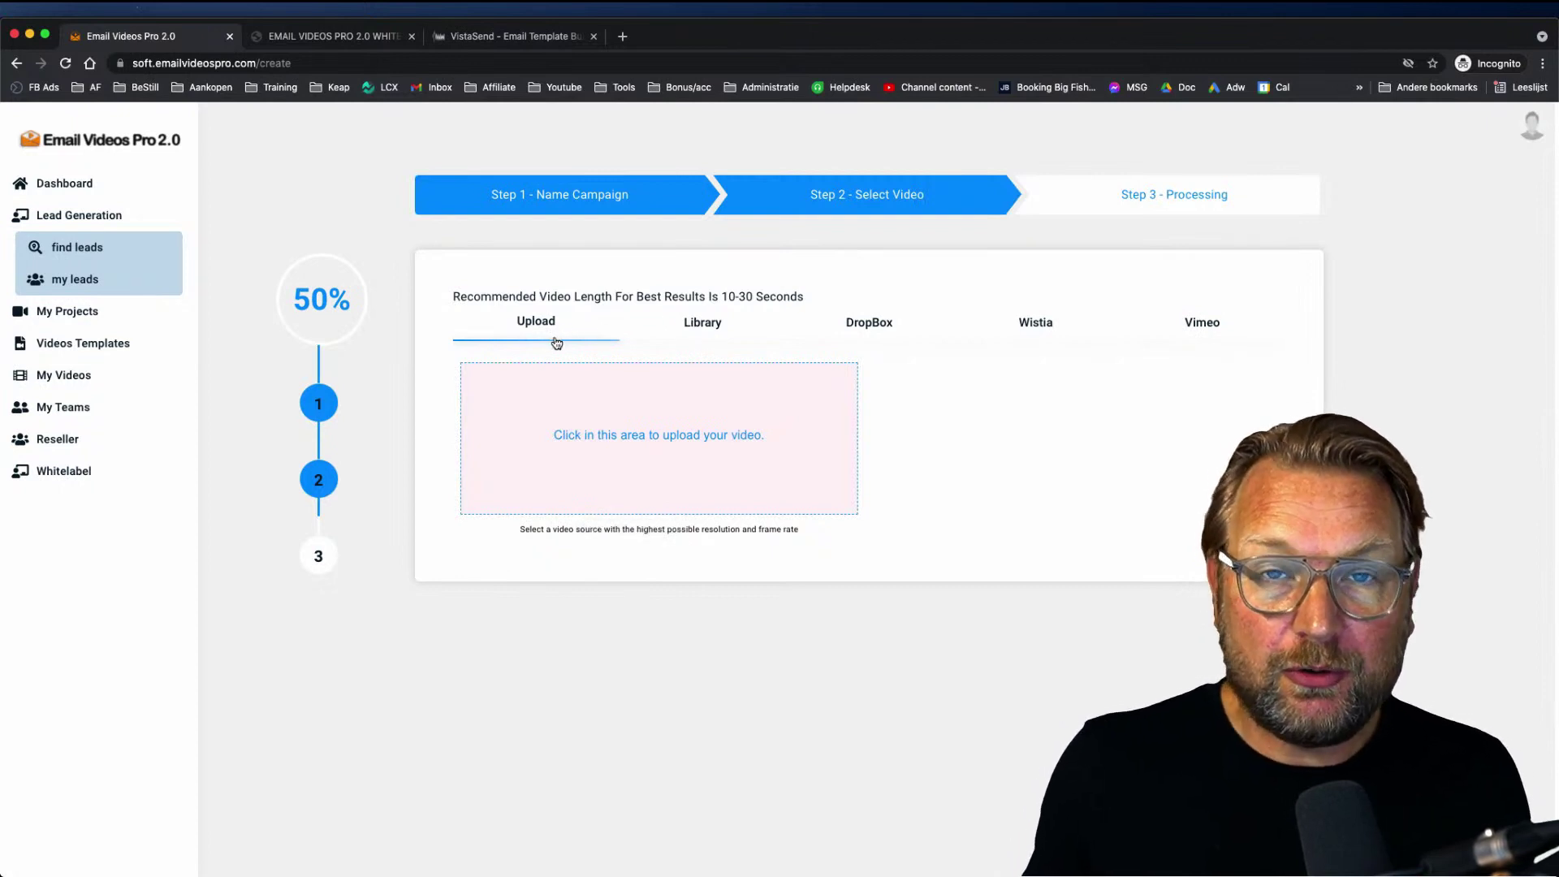
- Search the stock video library for 'Beach'
click(714, 329)
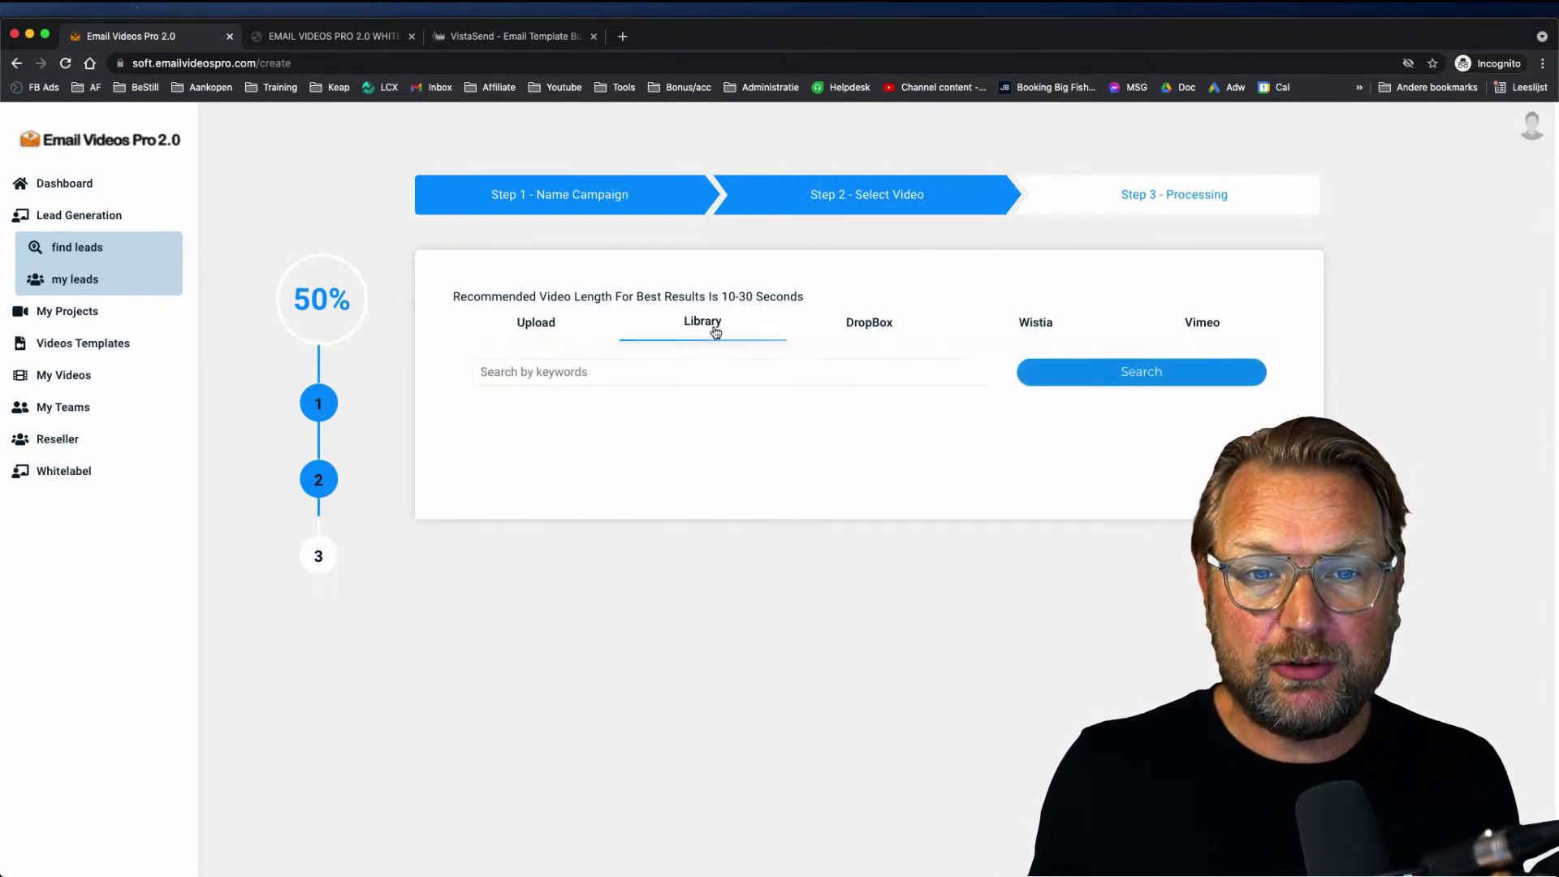
click(717, 374)
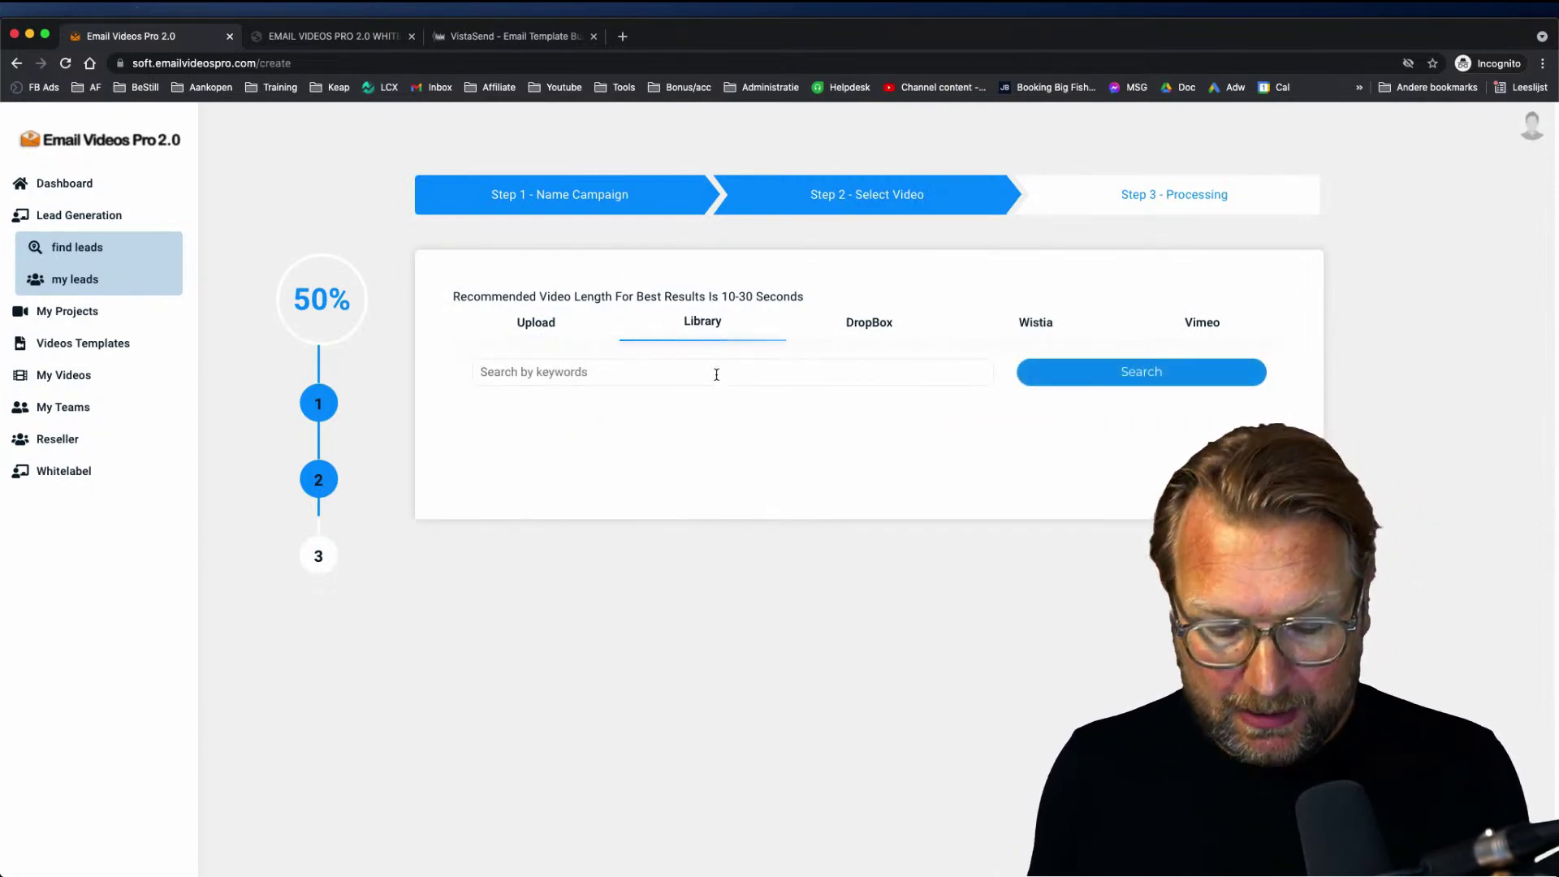
text(Beach)
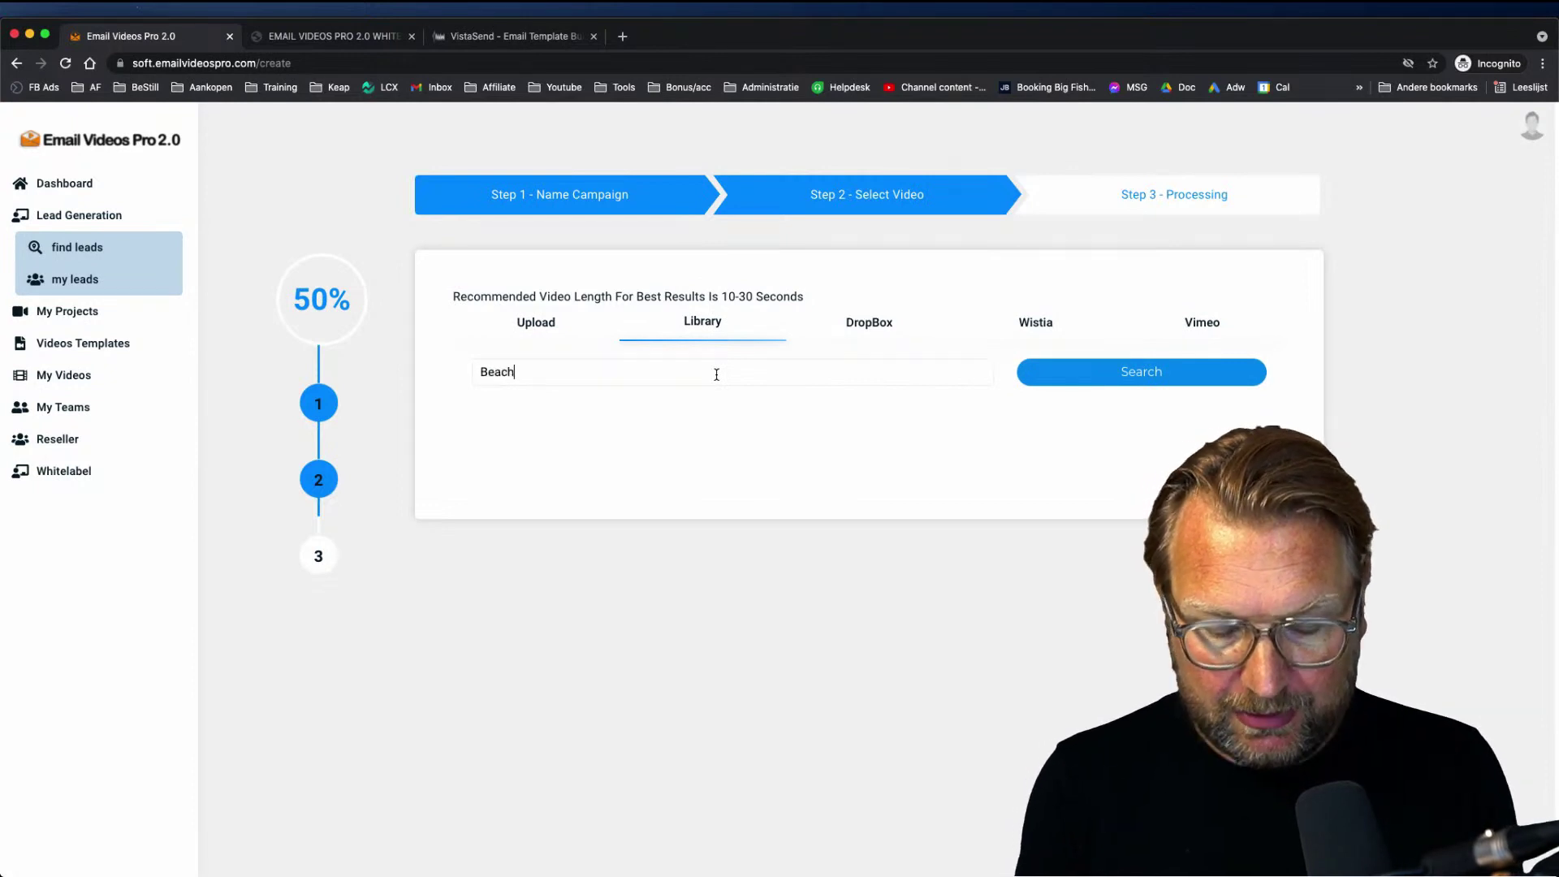
key(Return)
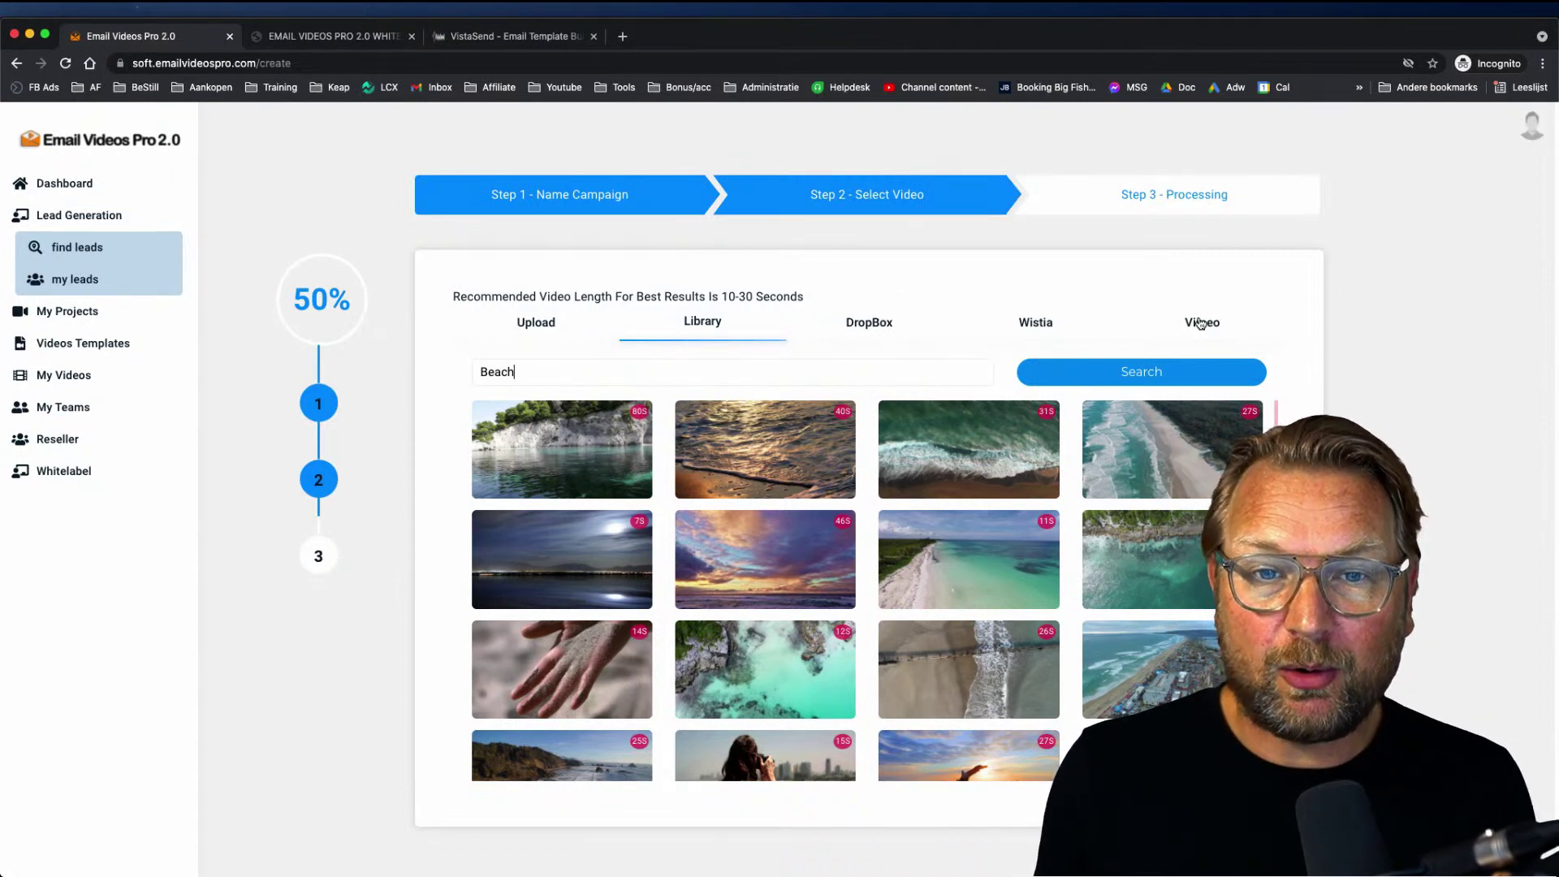
- Upload countdown.mp4 from the Ecamm Live Recordings folder and send it to processing
click(532, 323)
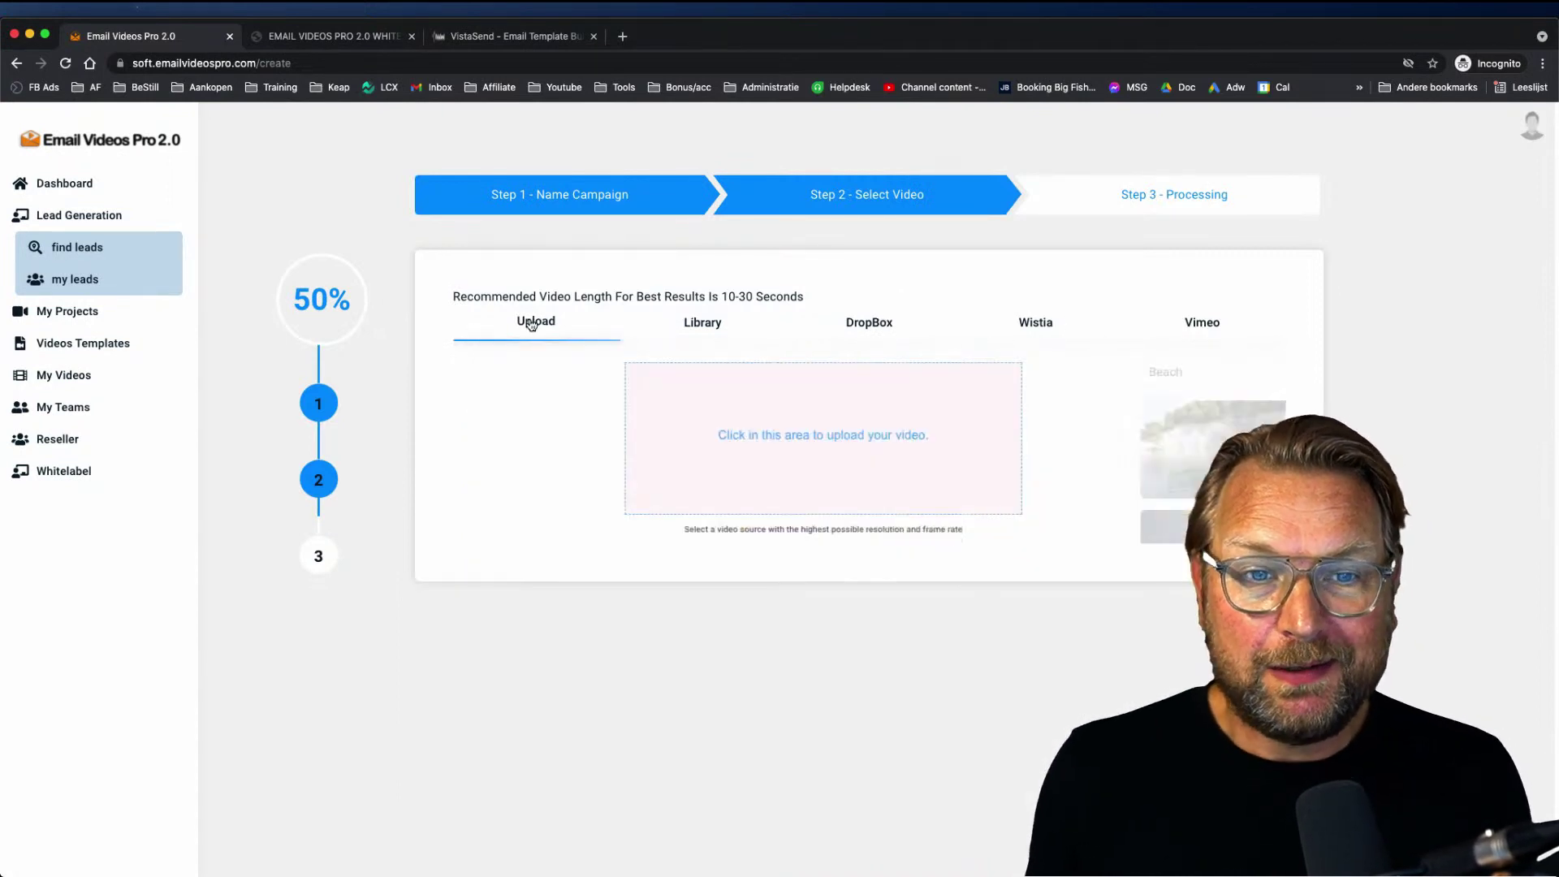
click(706, 437)
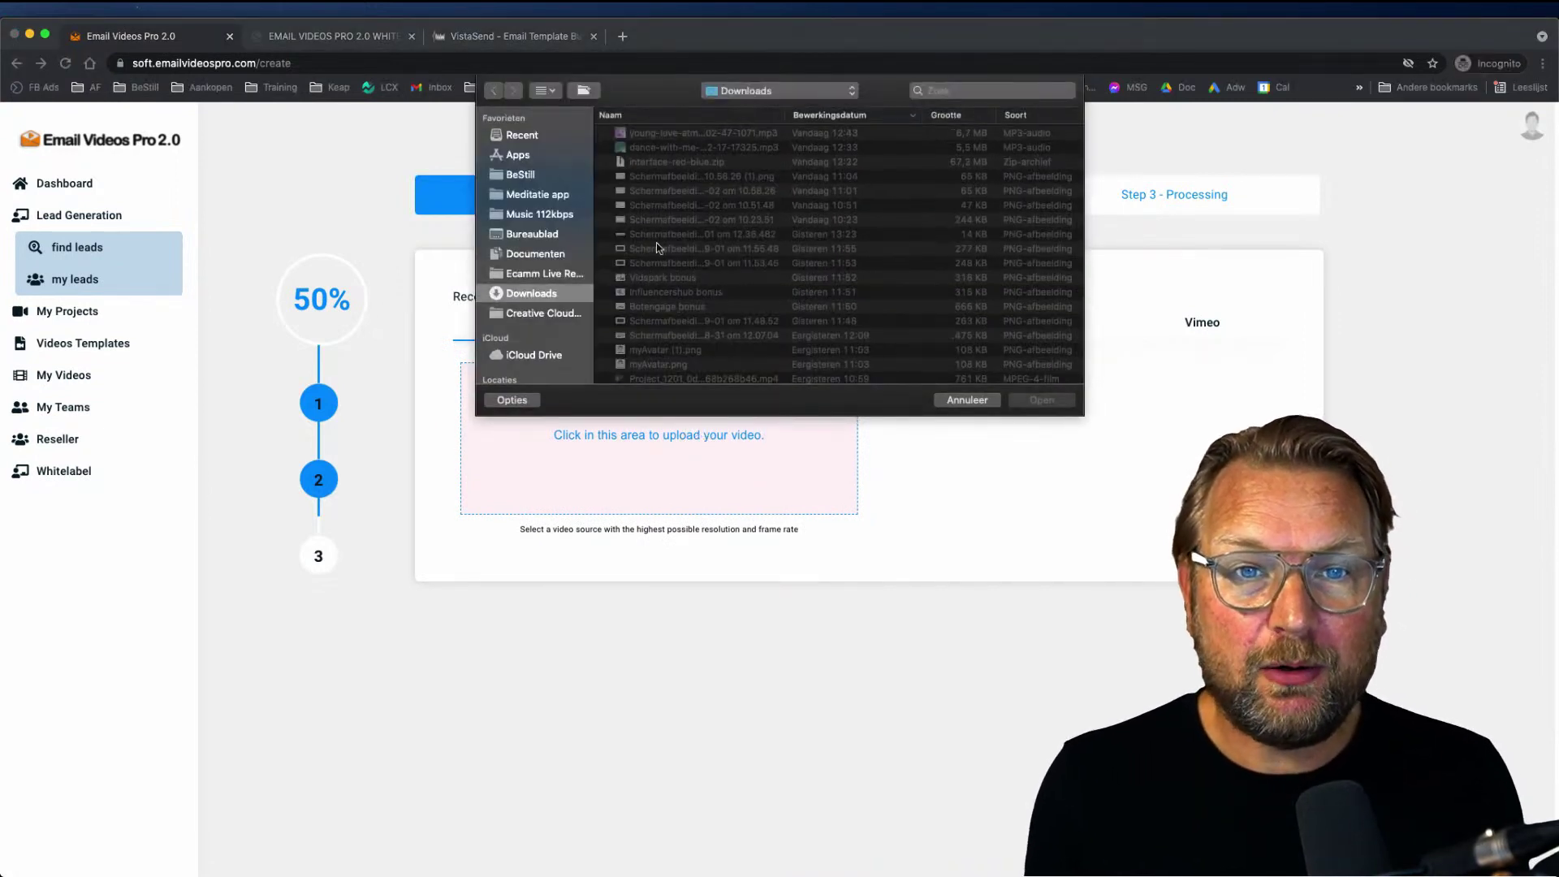
click(536, 276)
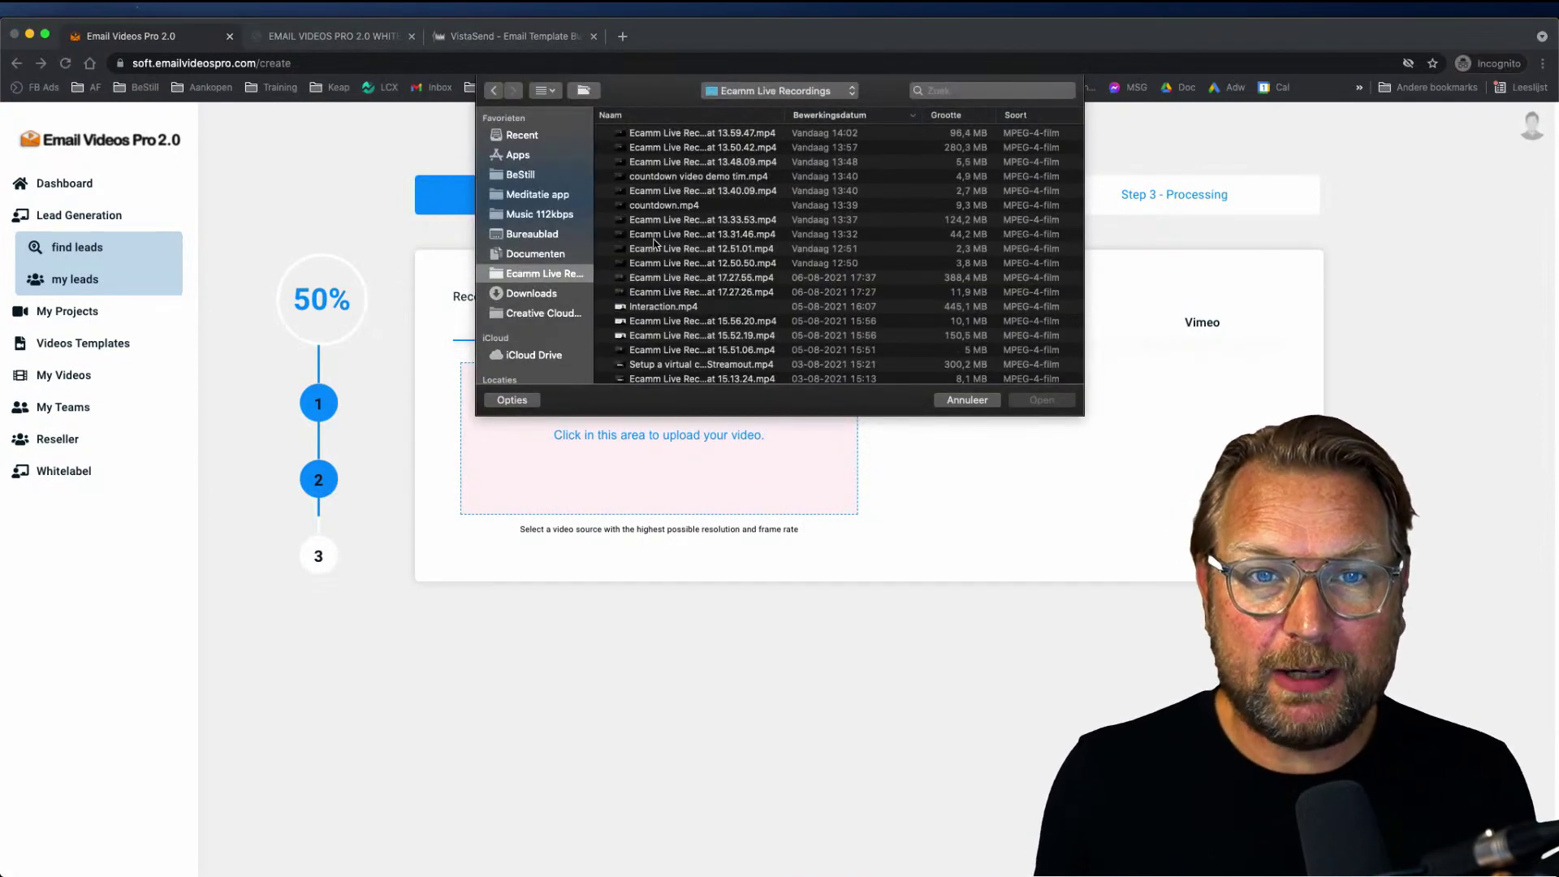
click(671, 207)
click(1040, 400)
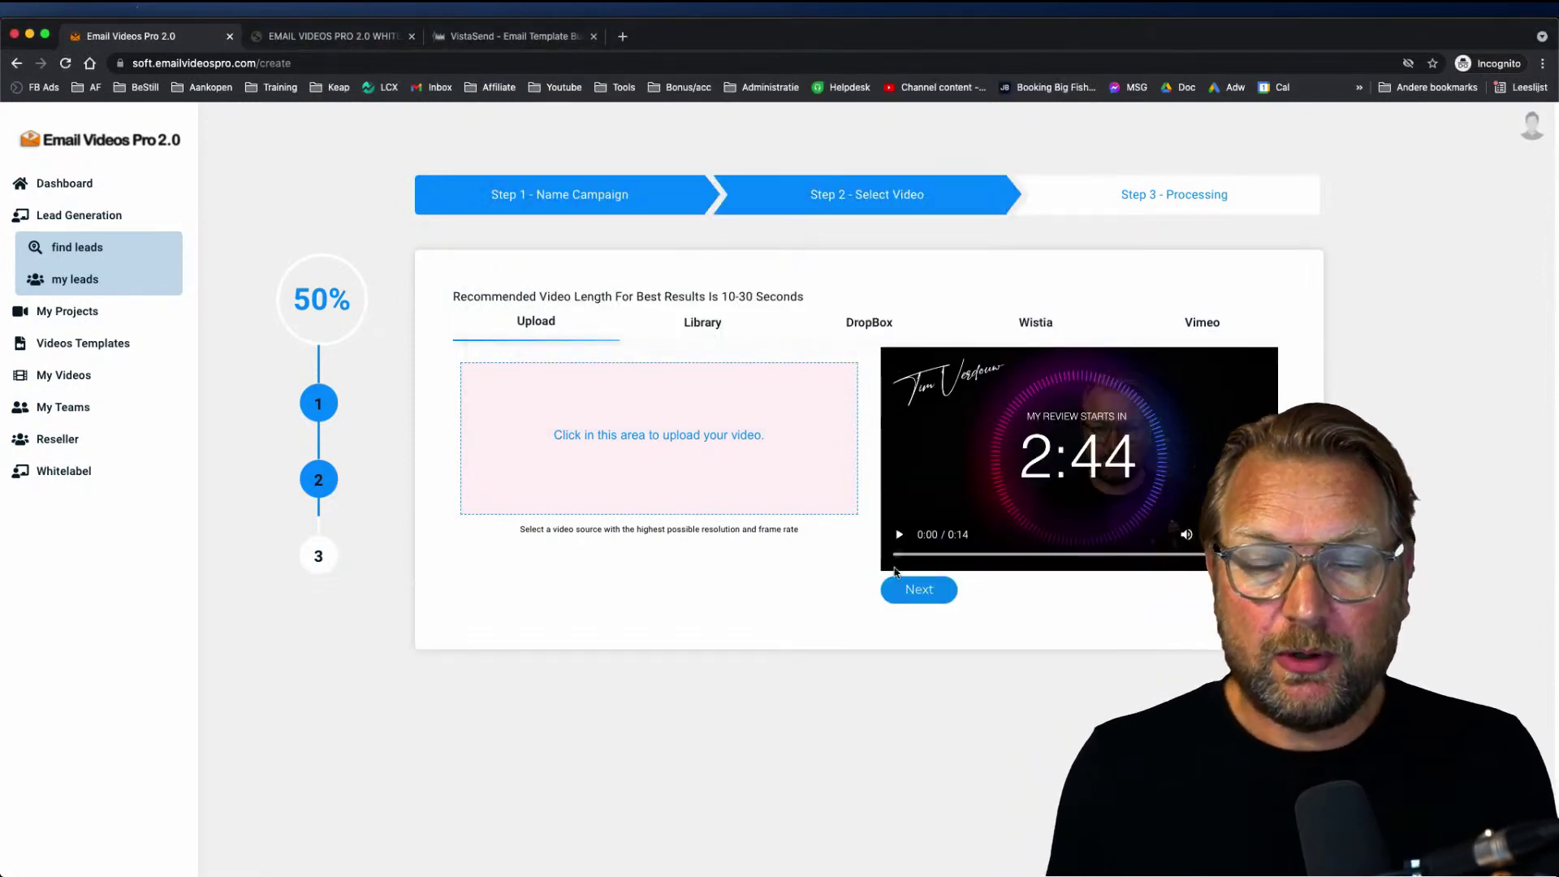
click(929, 594)
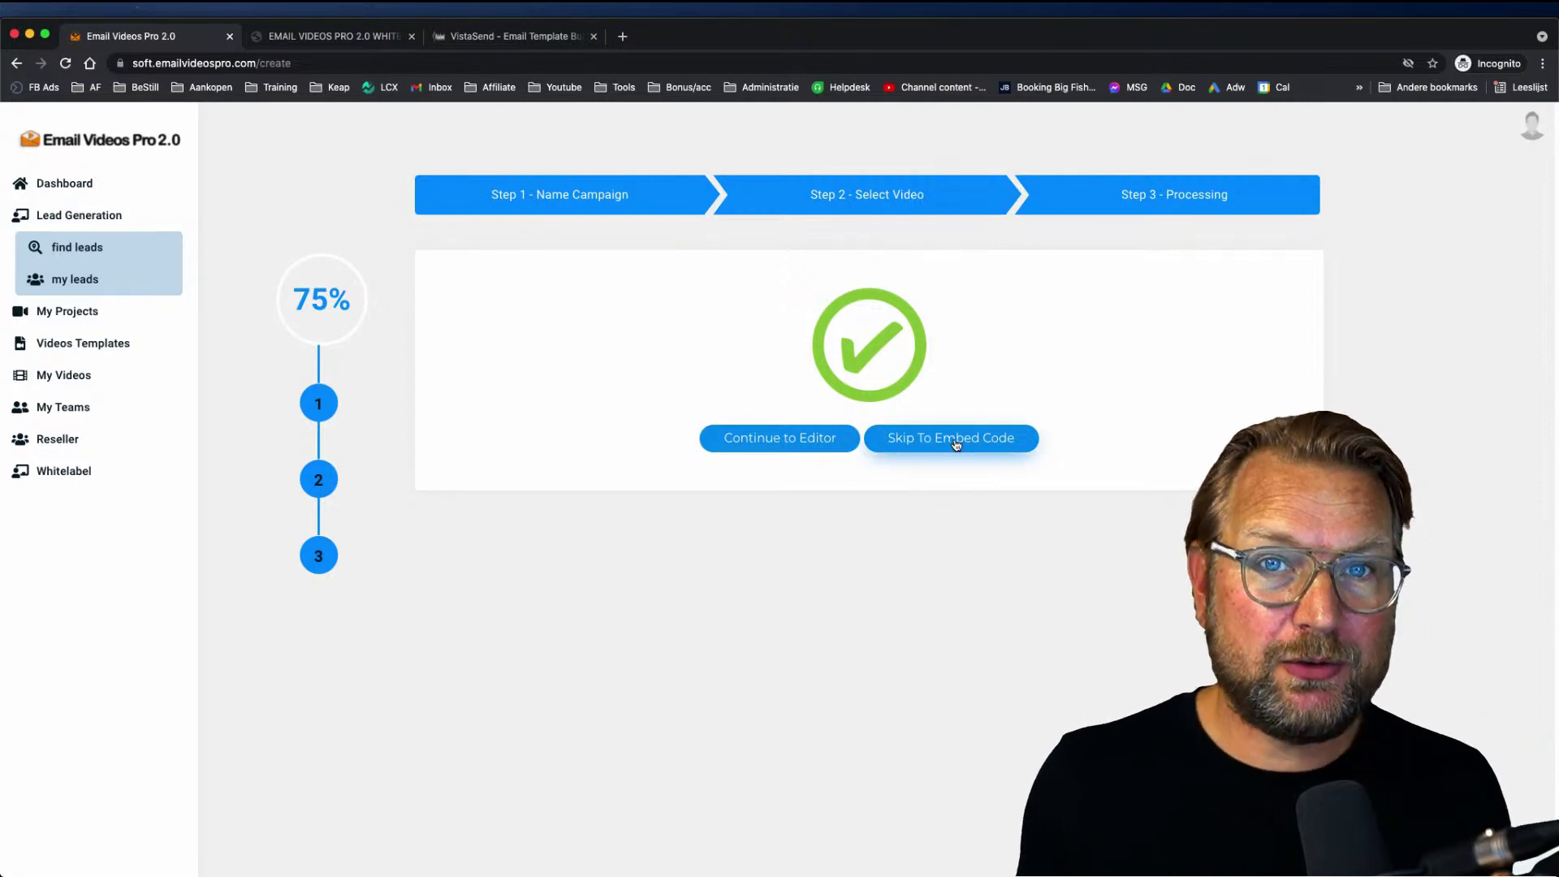
- Open the processed countdown video in the editor and go to its email embed settings
click(780, 441)
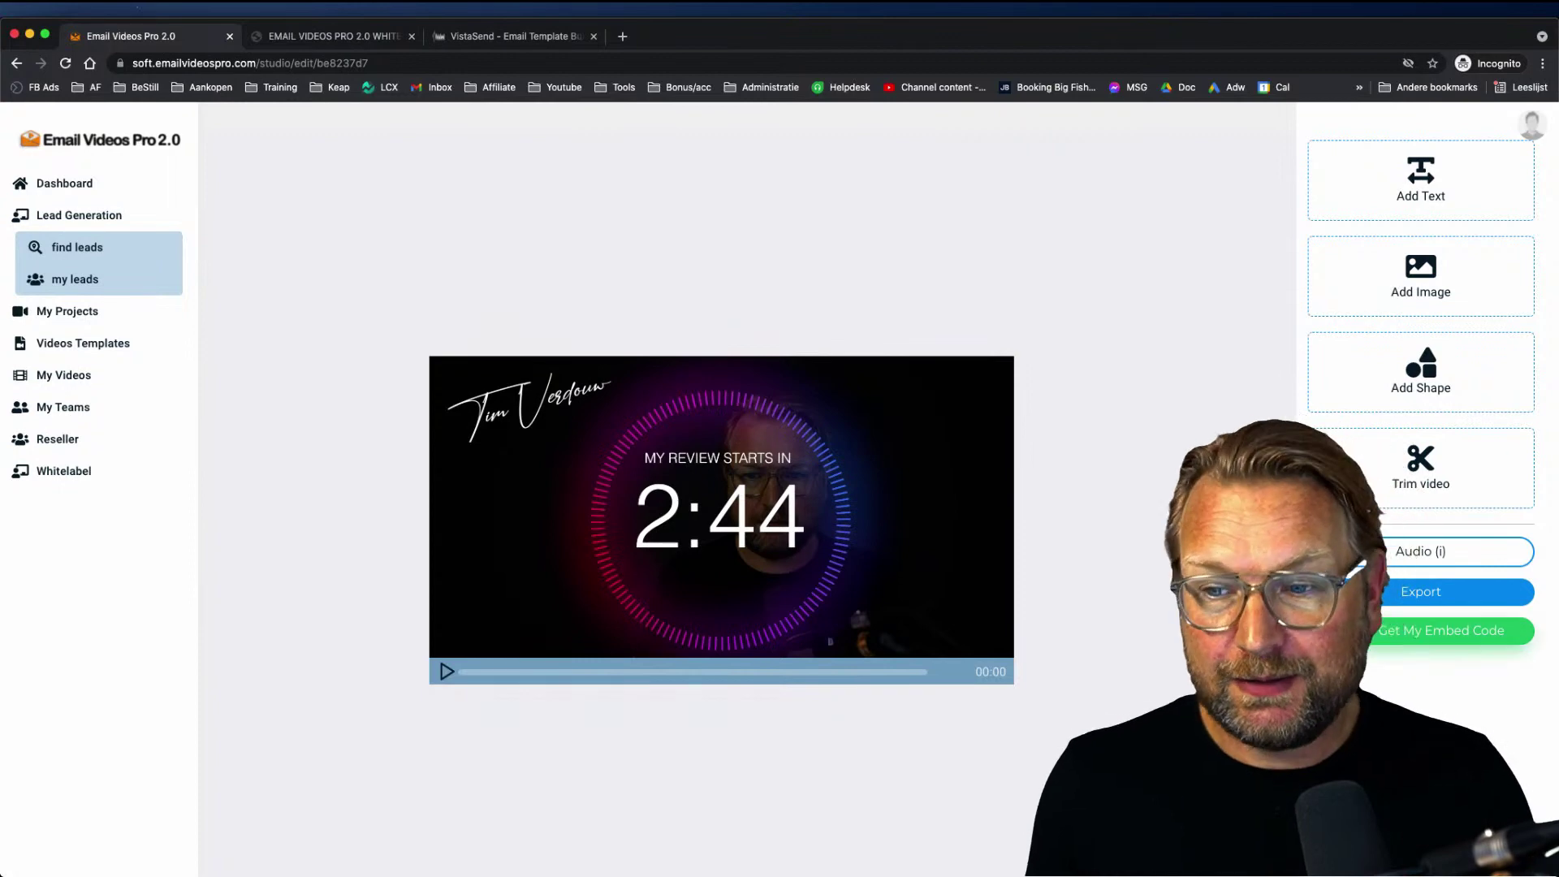
click(1454, 591)
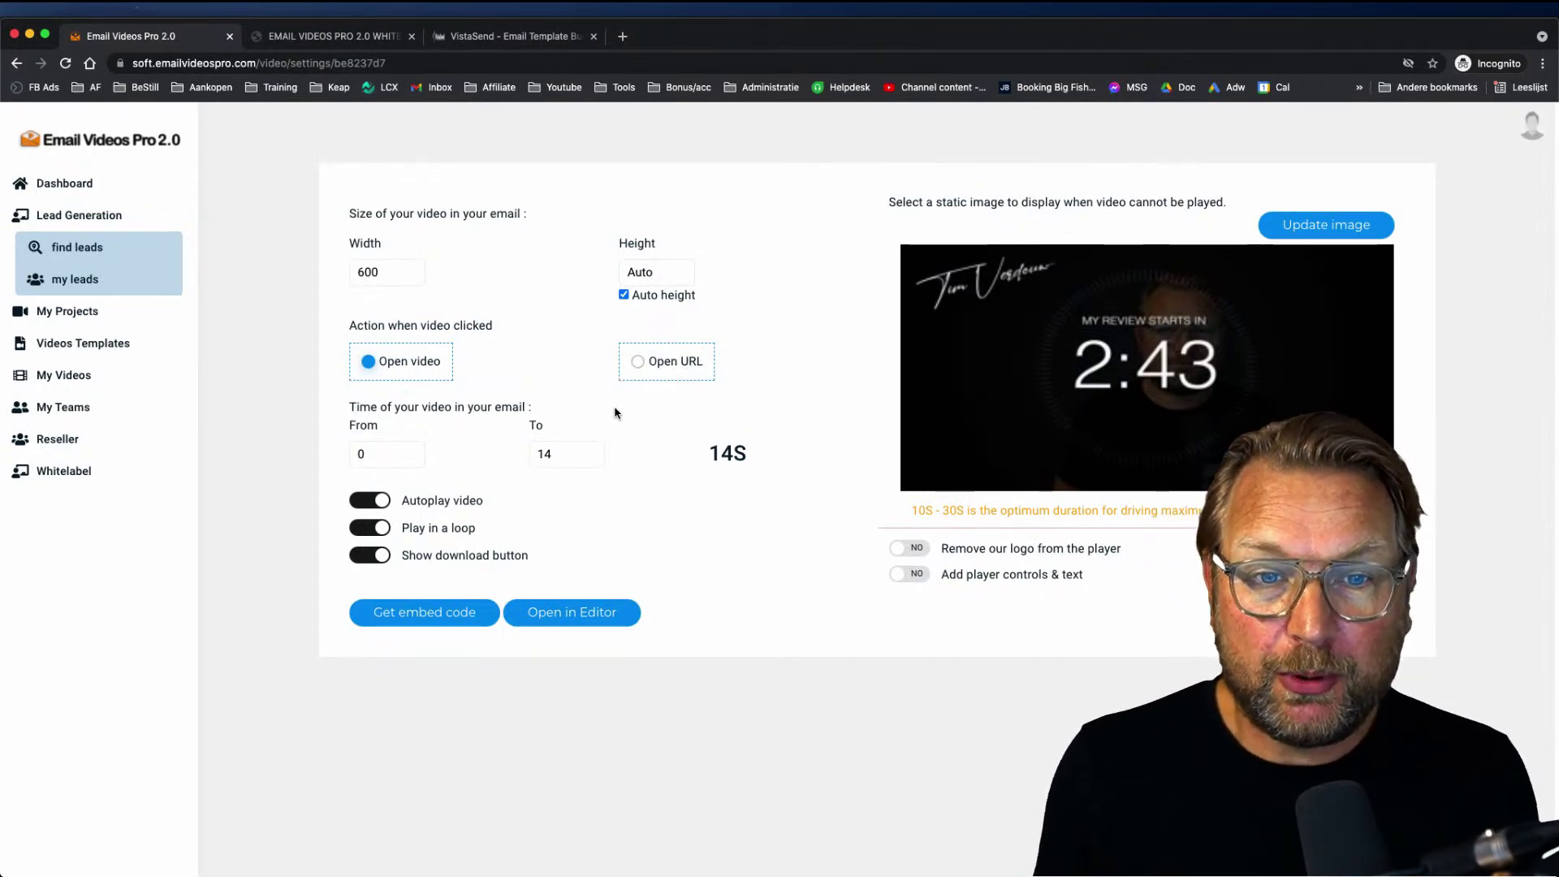
click(378, 560)
click(377, 560)
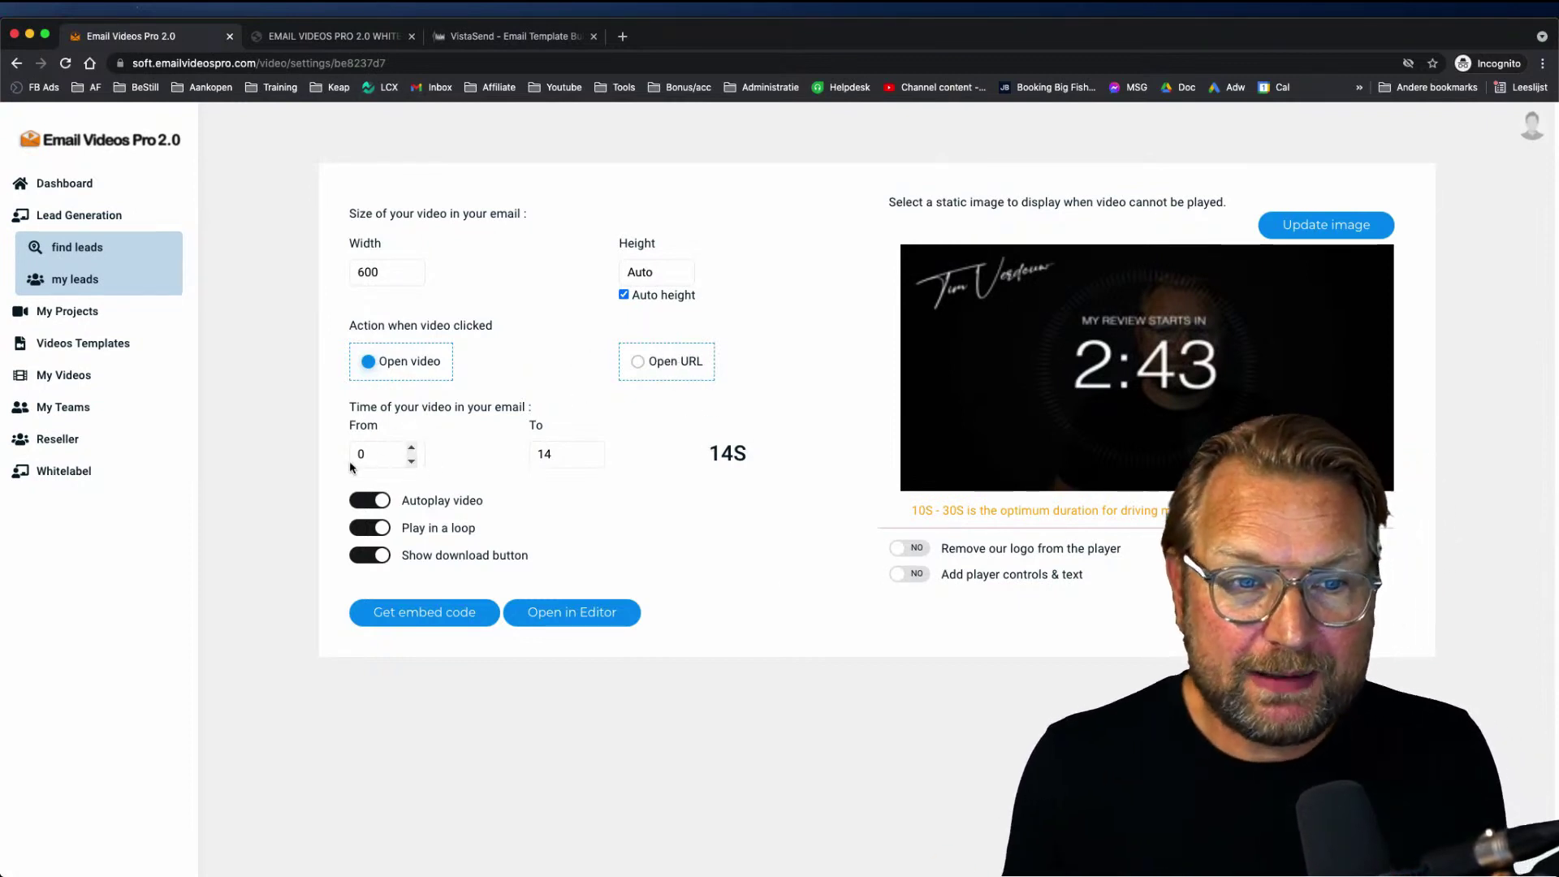
drag(364, 456, 337, 452)
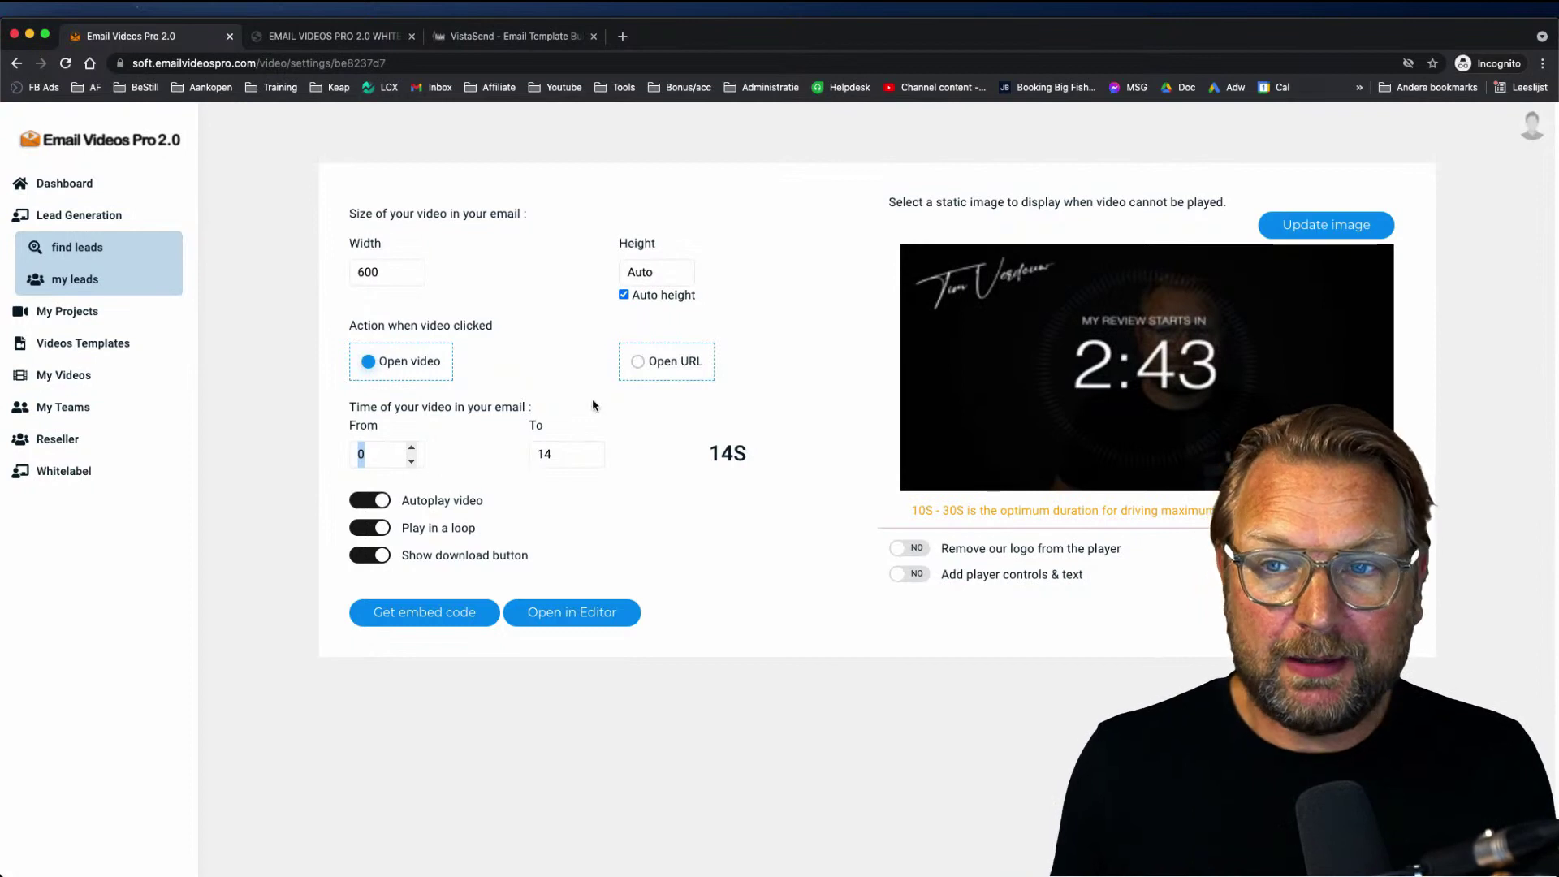
click(438, 611)
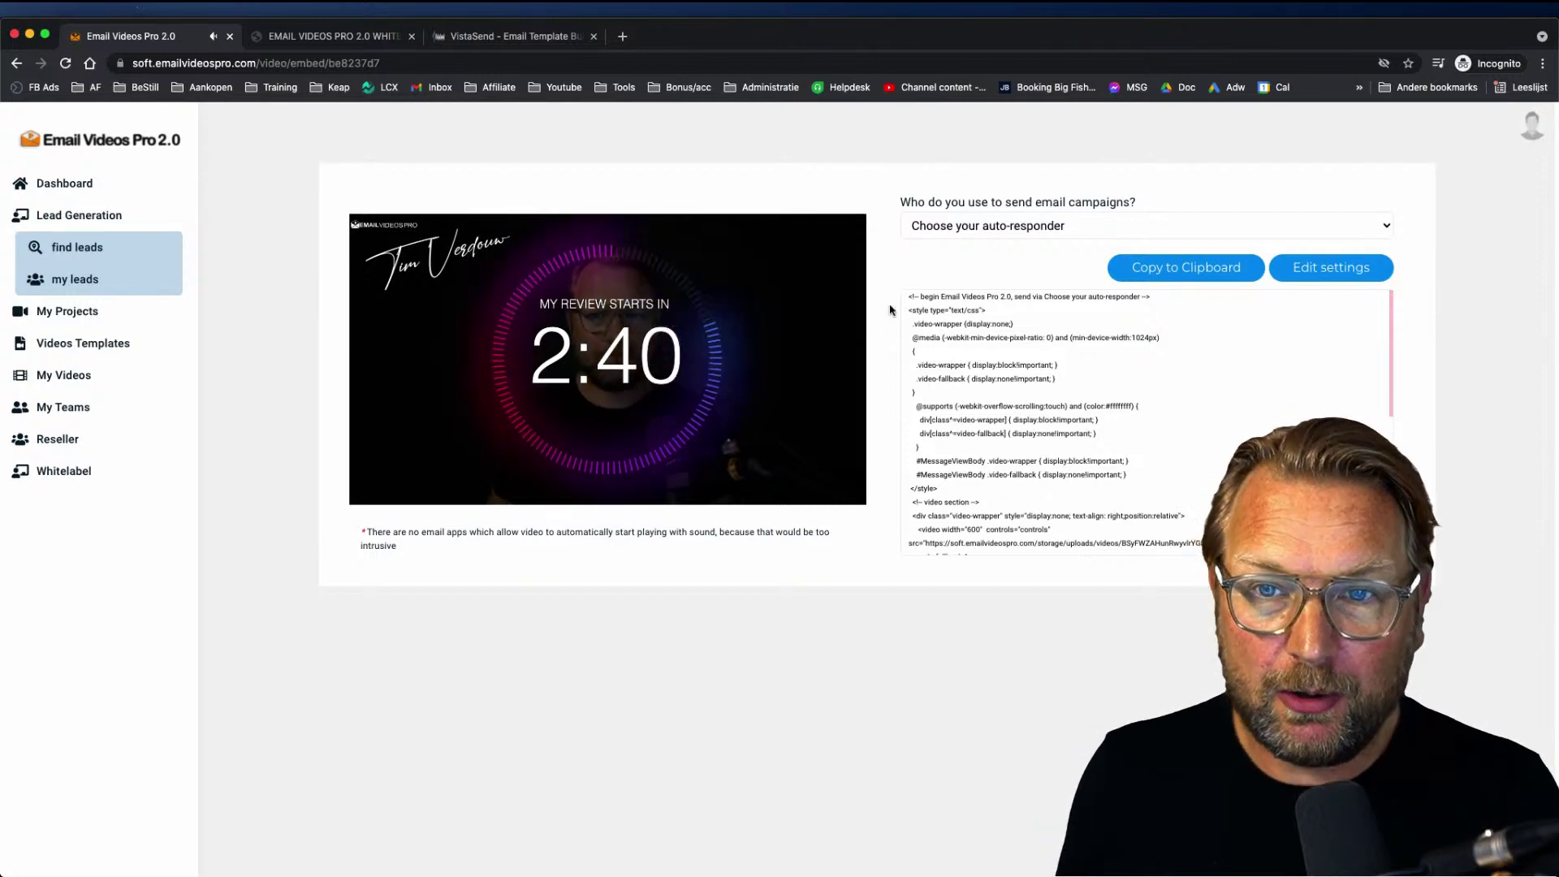
- Select Other as the email auto-responder provider
click(1013, 228)
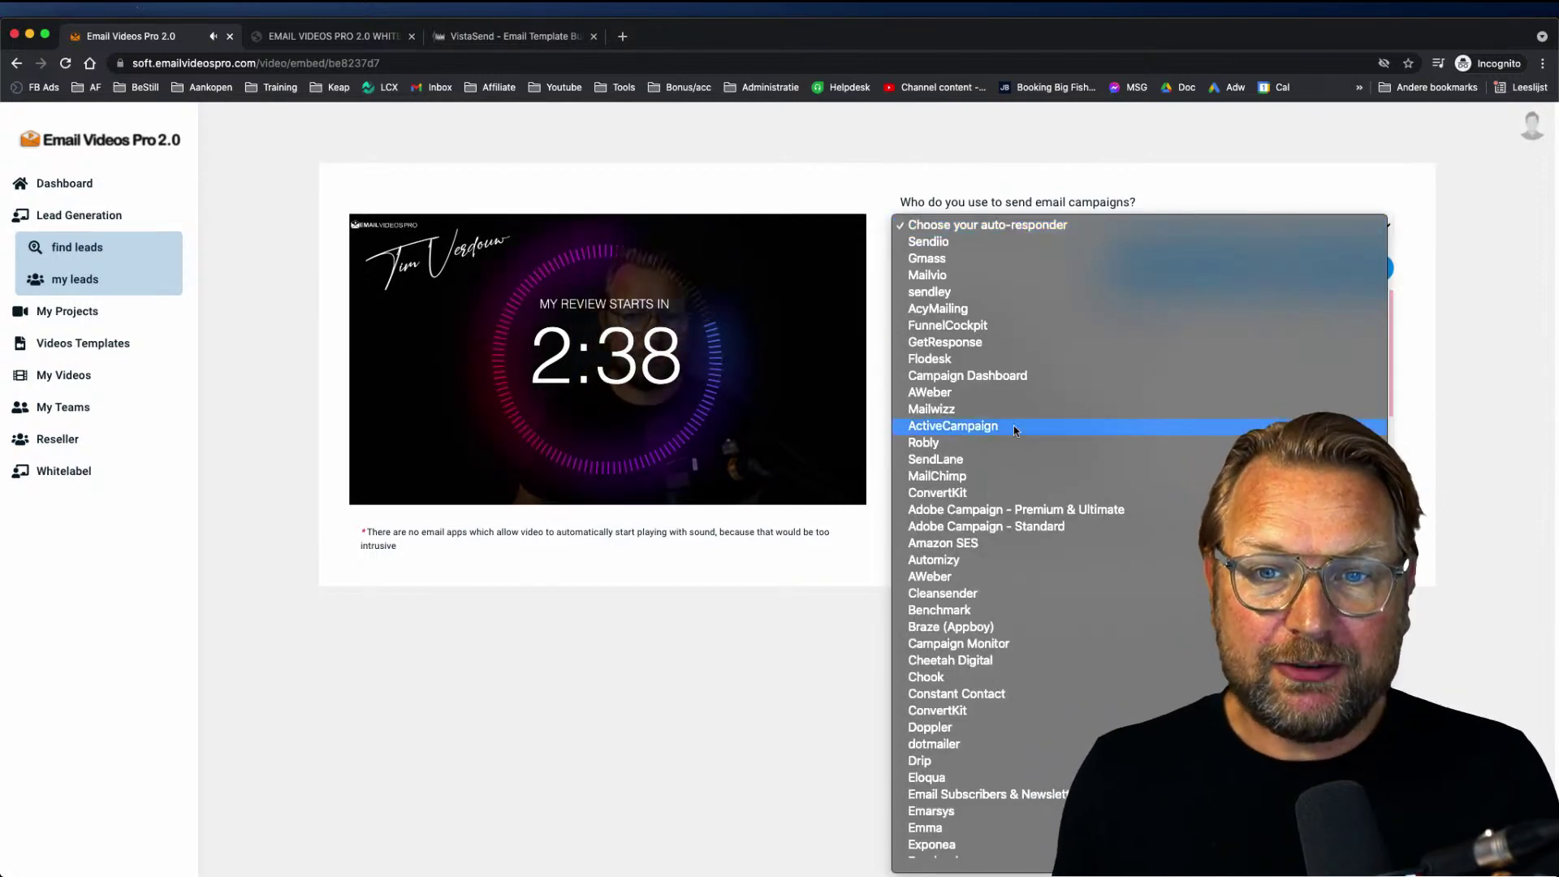
scroll(1013, 426, down, 2)
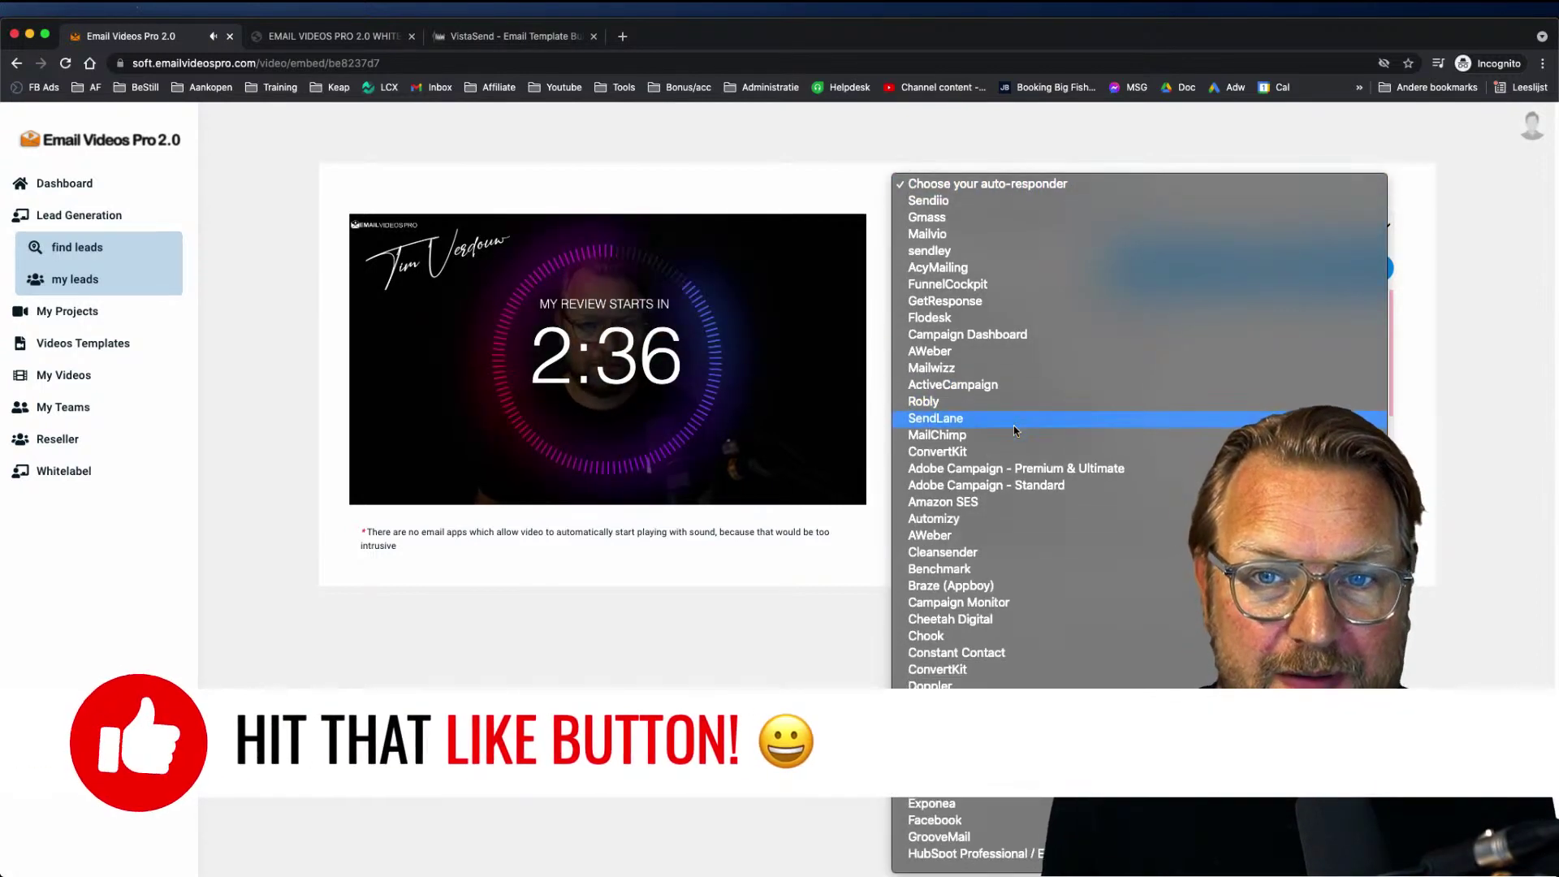
scroll(1013, 425, down, 1)
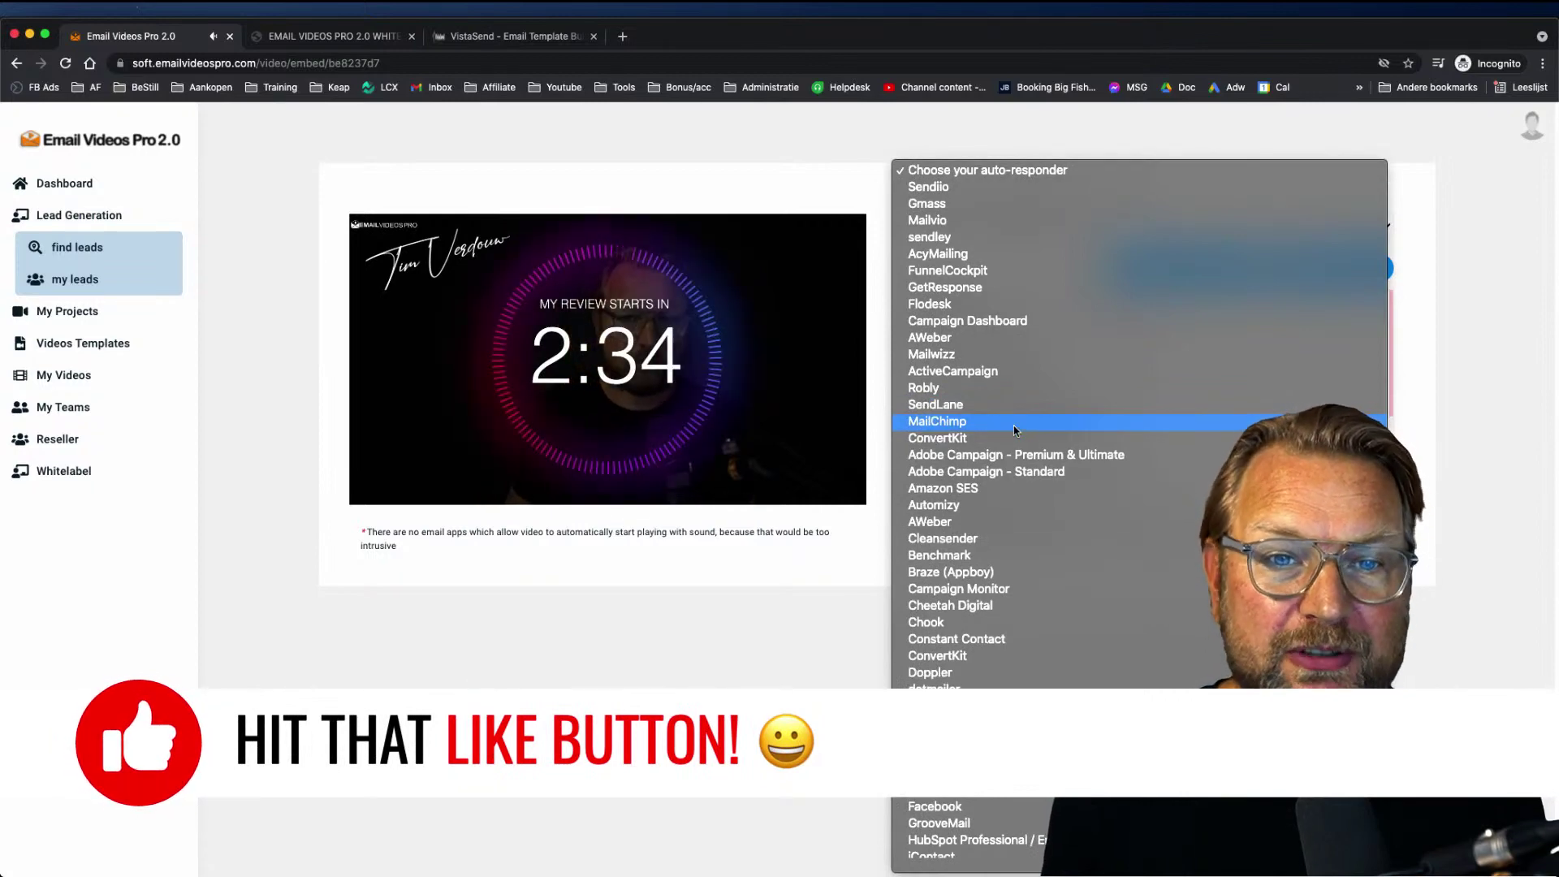
scroll(1013, 426, down, 6)
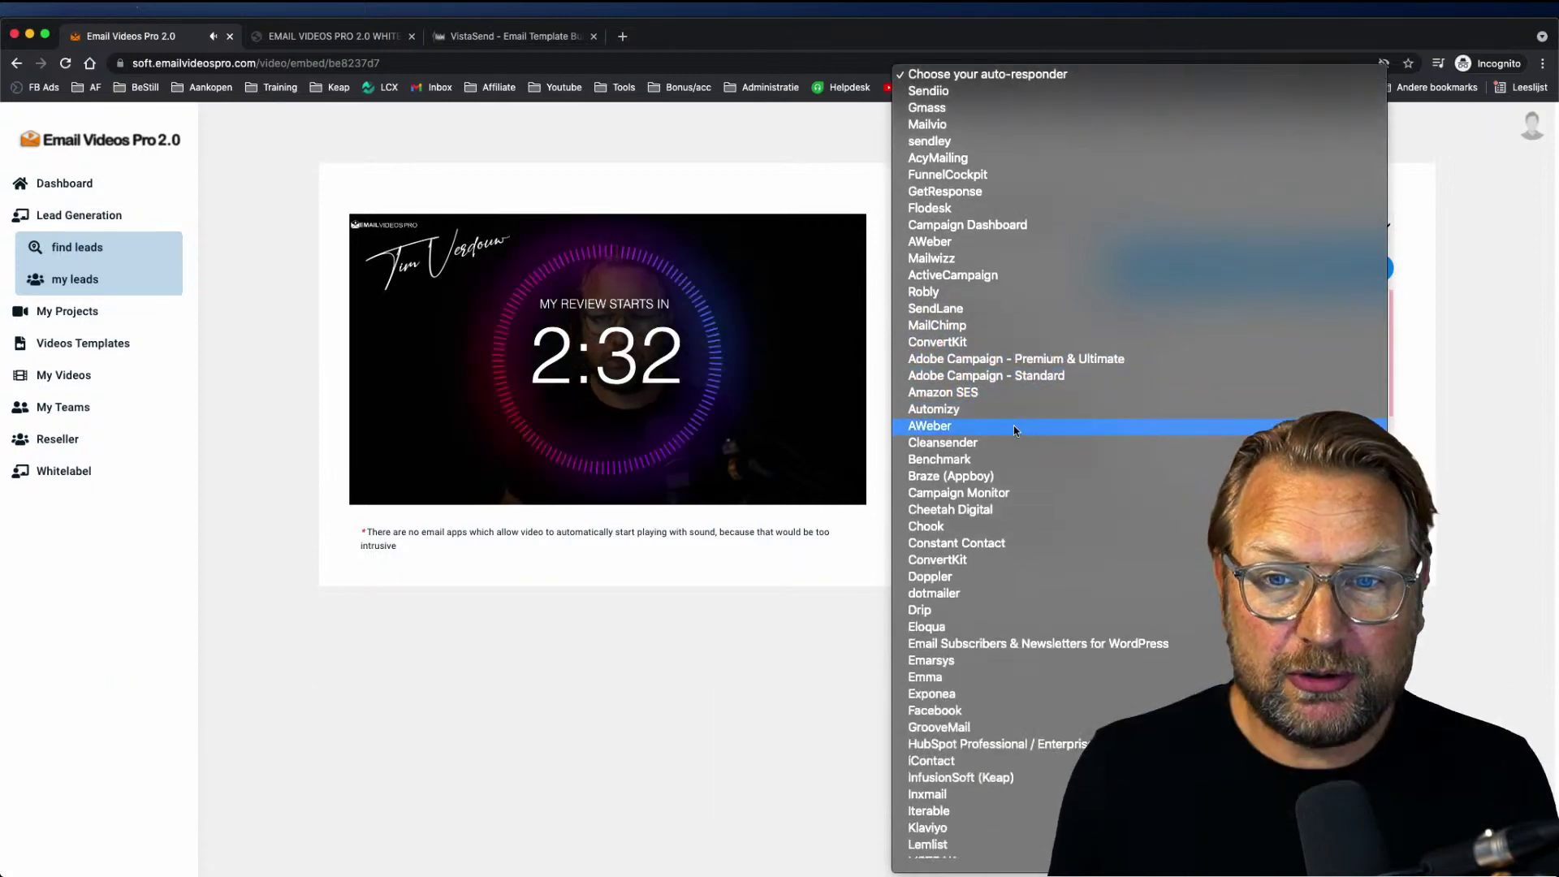
scroll(1014, 425, down, 7)
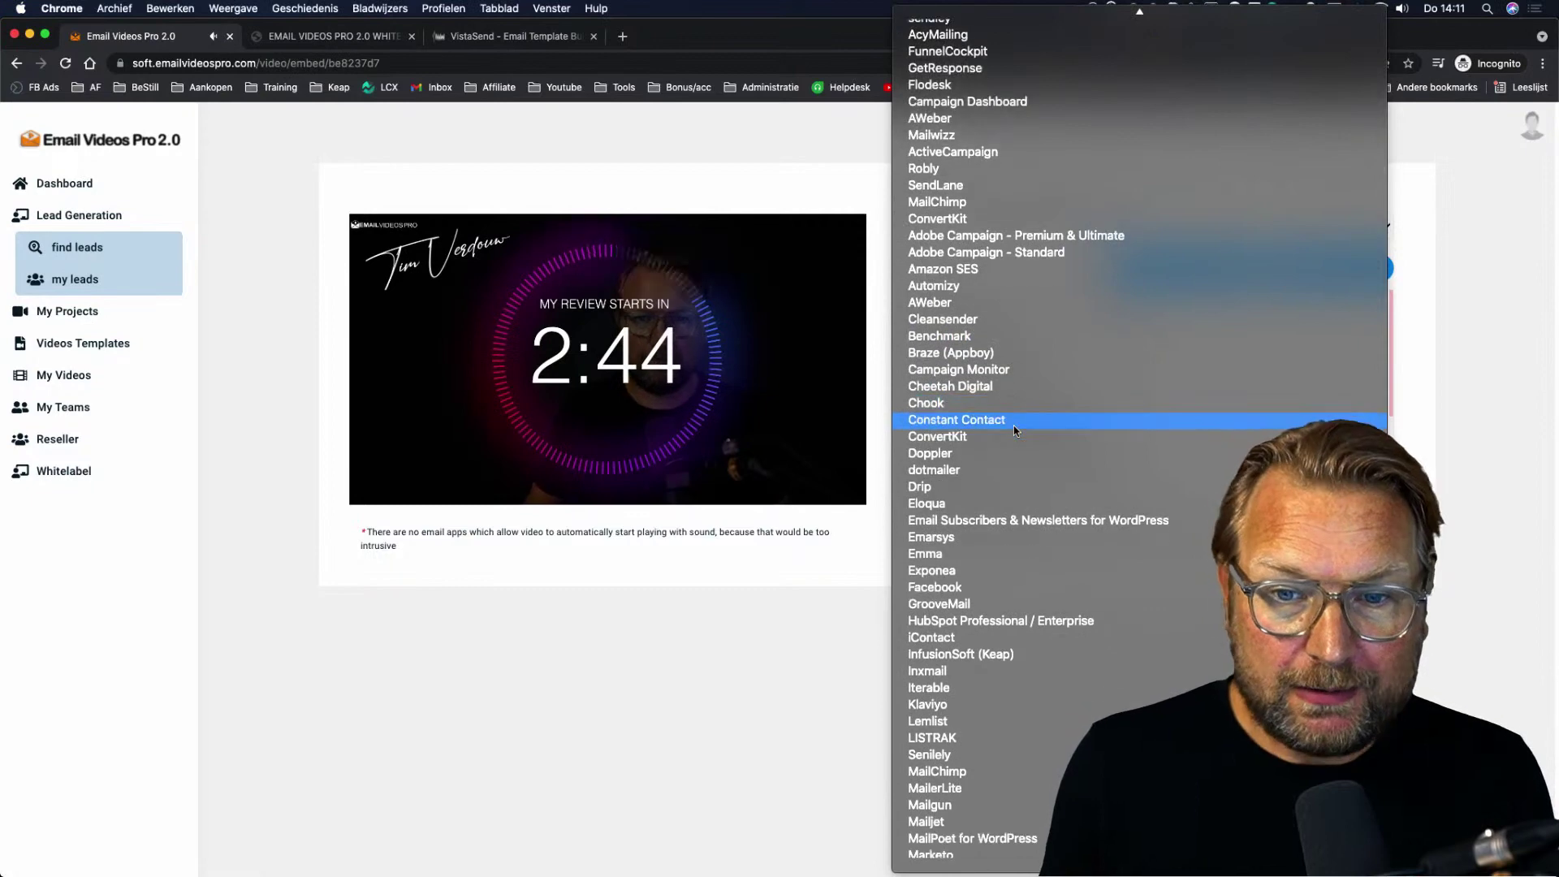
scroll(1013, 426, down, 4)
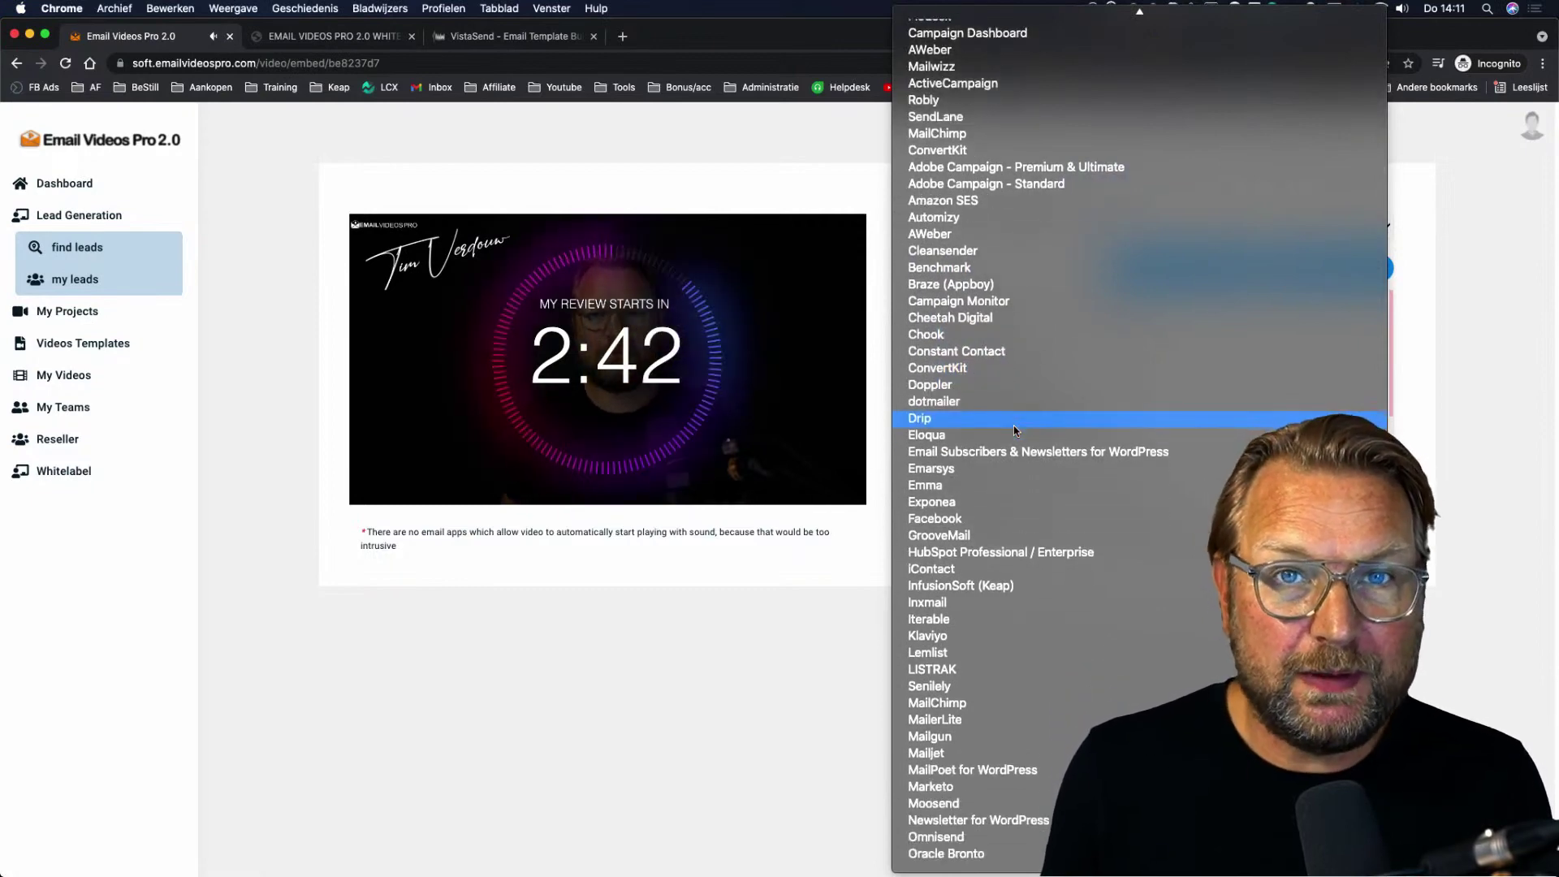
scroll(1013, 430, down, 2)
scroll(1014, 430, down, 14)
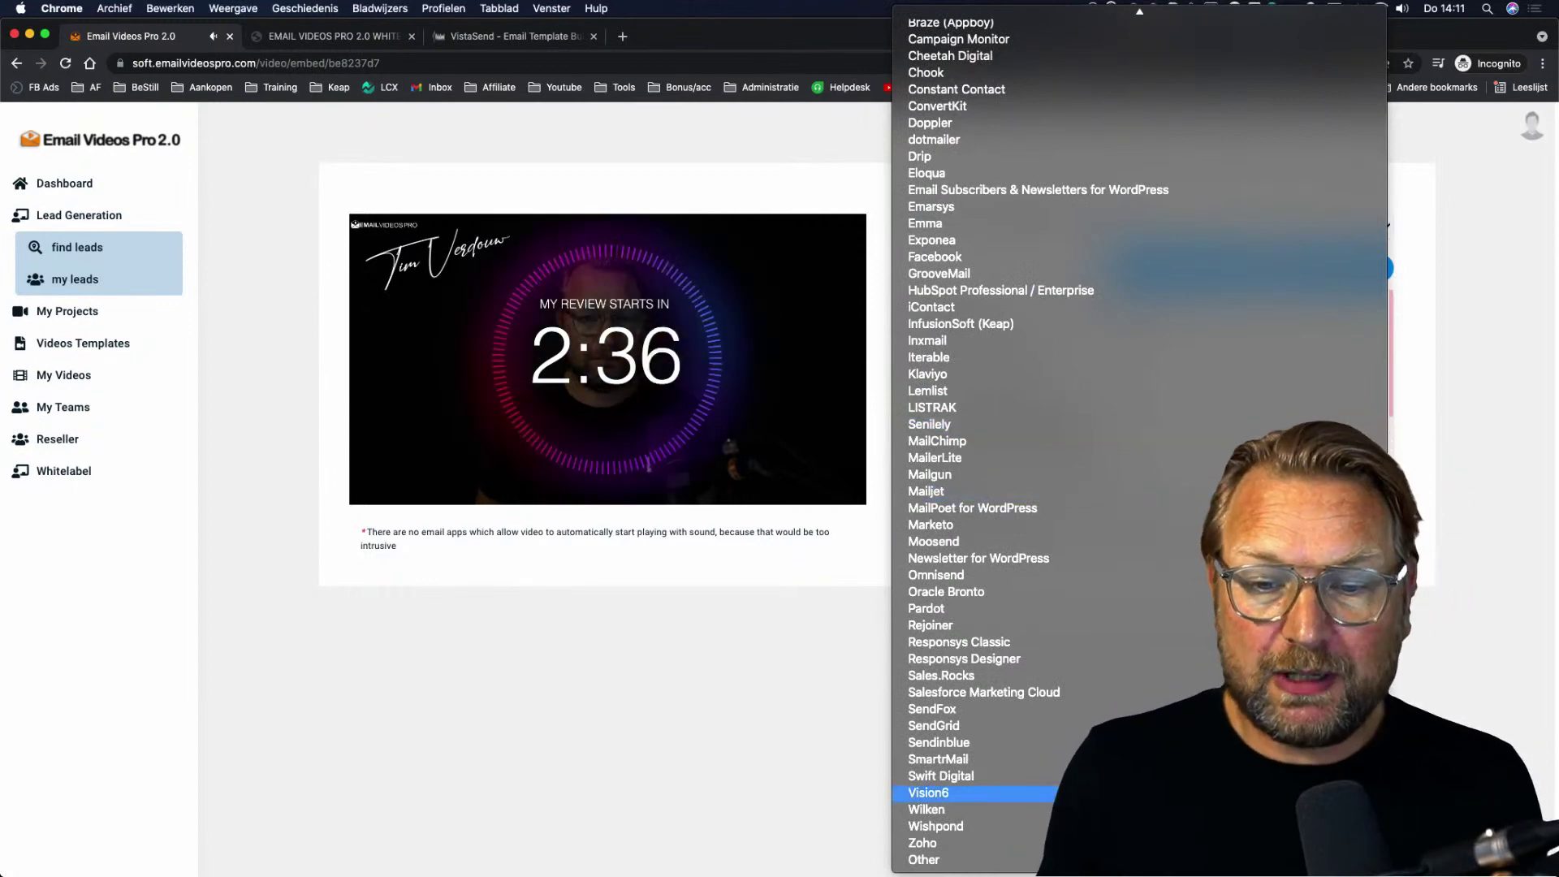
click(924, 859)
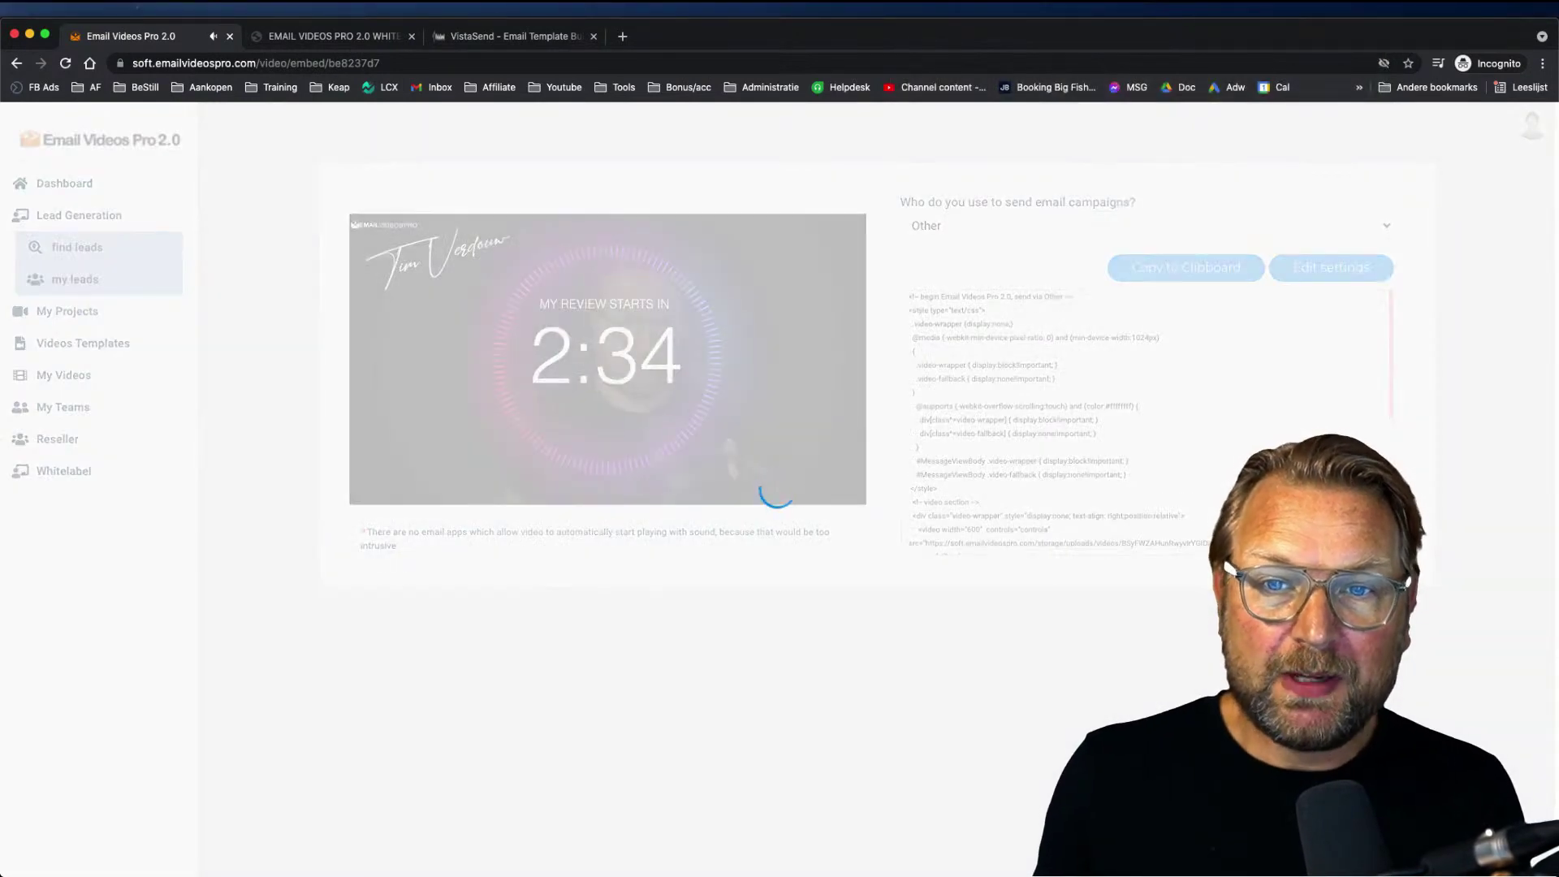
- Copy the embed code to the clipboard, confirm, and return to the Dashboard
click(1009, 364)
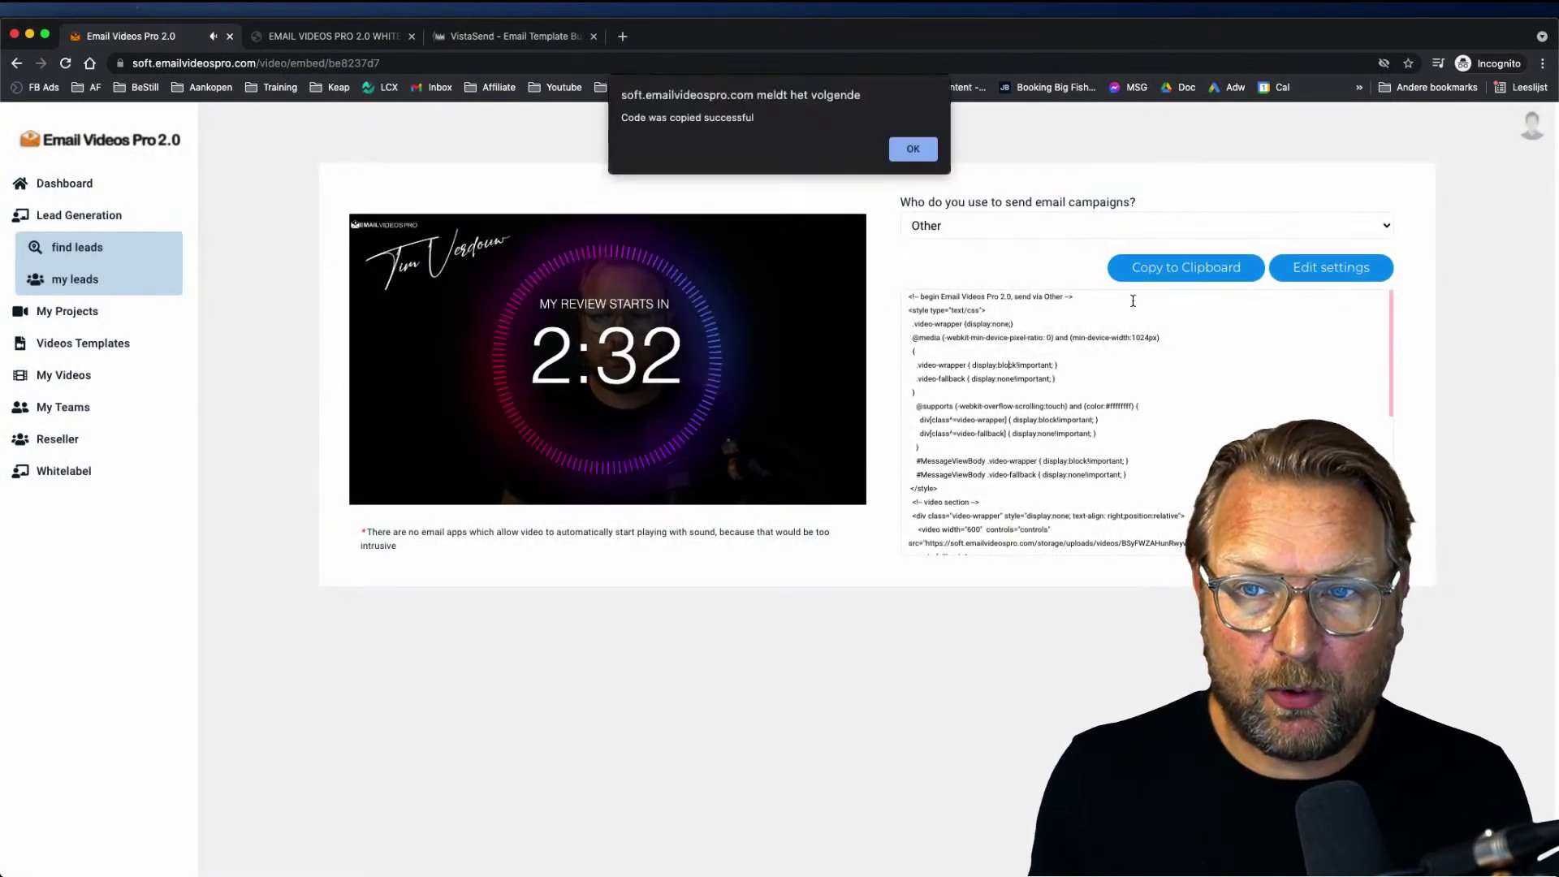
click(912, 149)
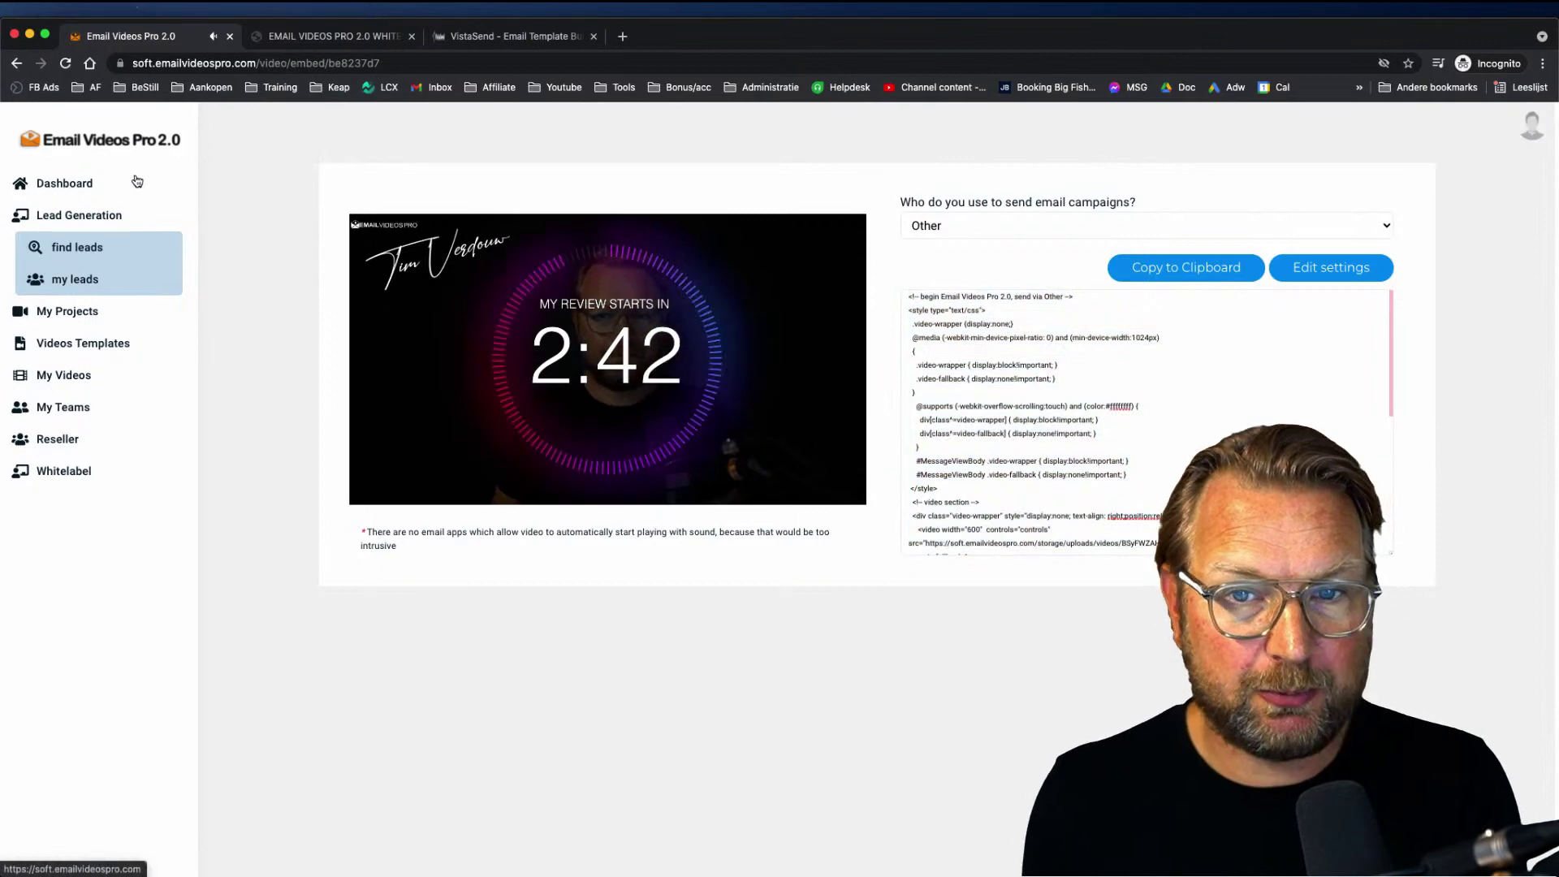
click(65, 184)
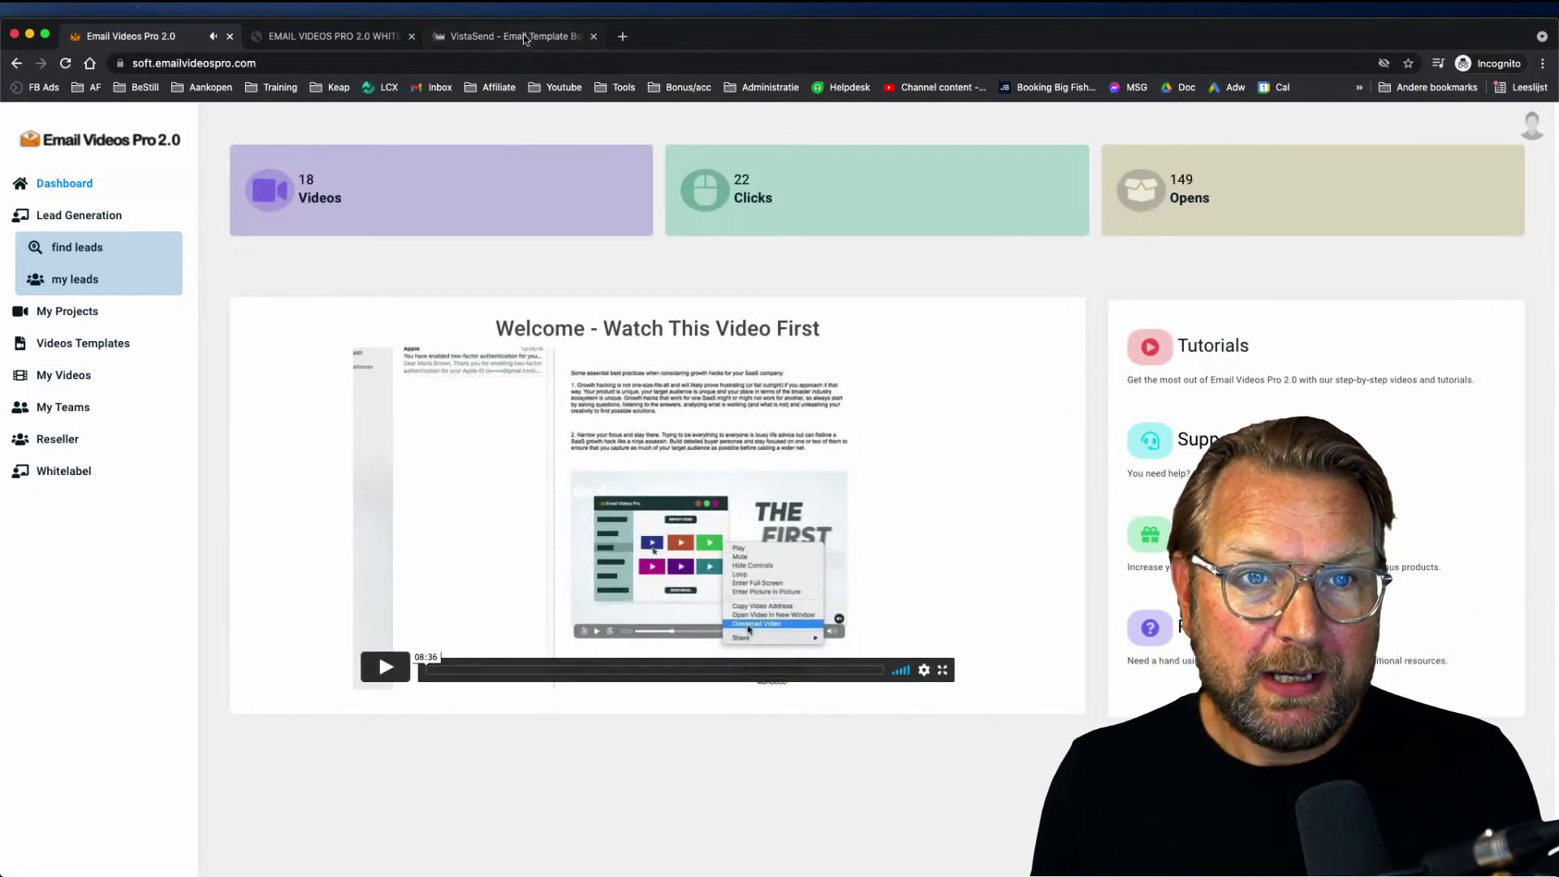
click(523, 34)
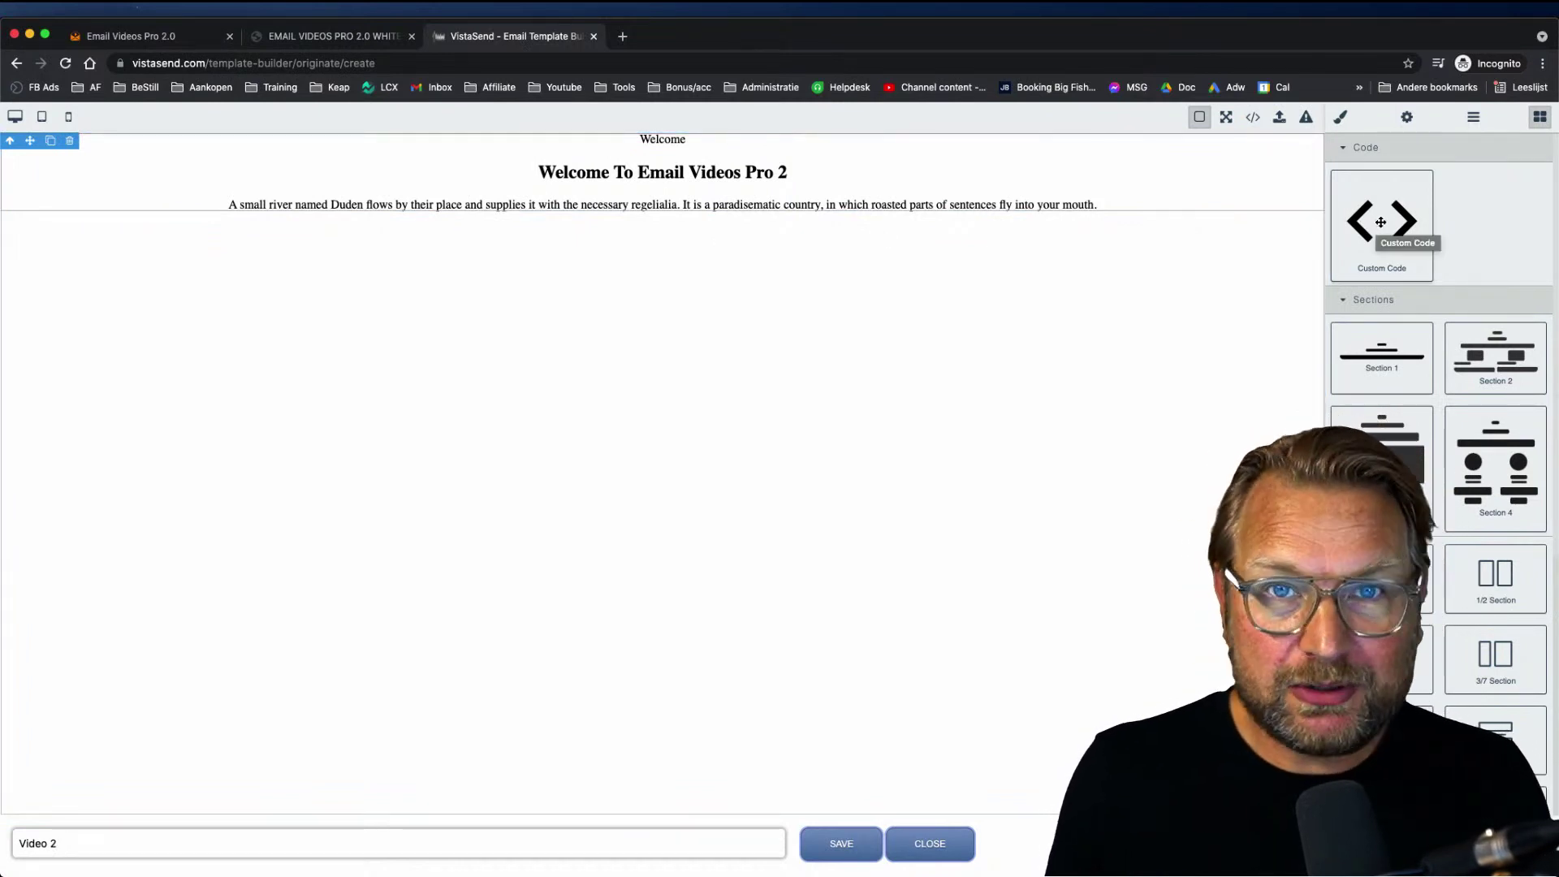
- Add a Custom Code block under the welcome paragraph, paste the countdown embed code, and save
drag(1381, 222, 922, 288)
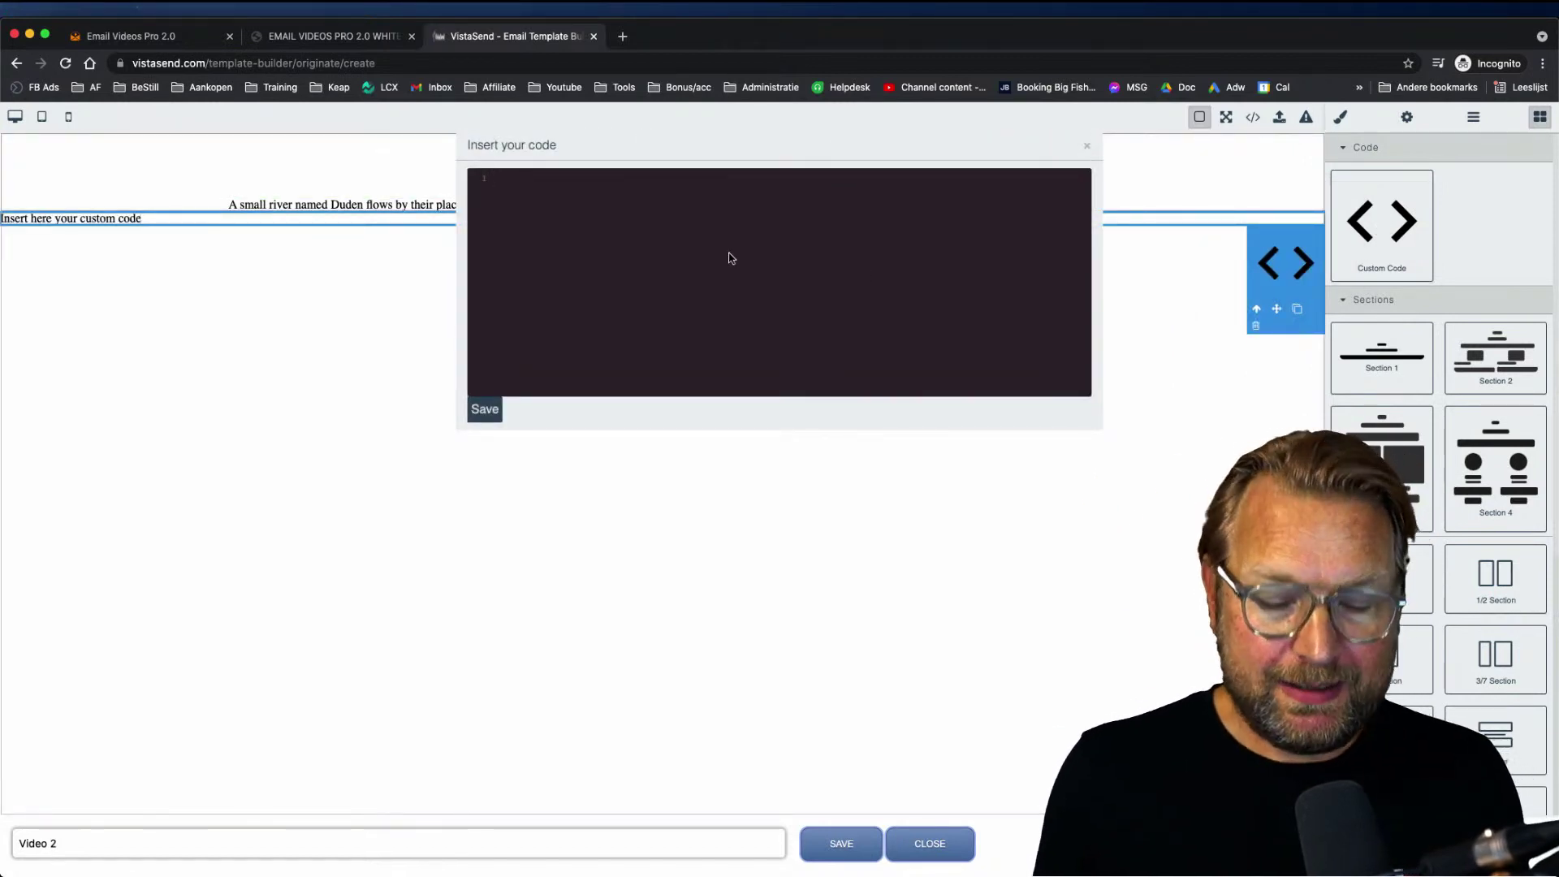
key(super+v)
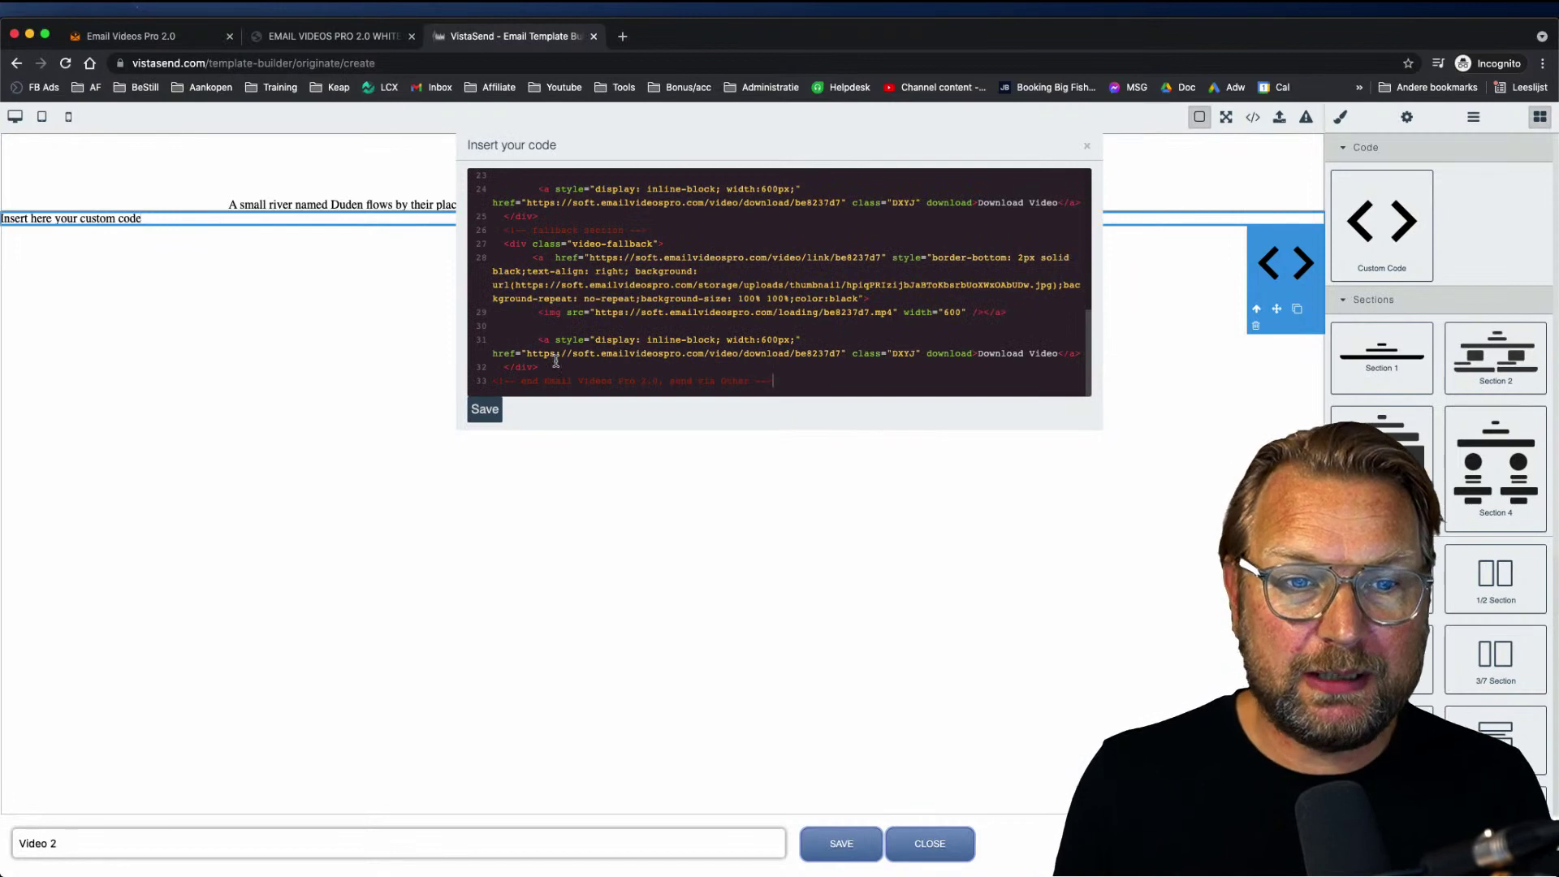
click(484, 409)
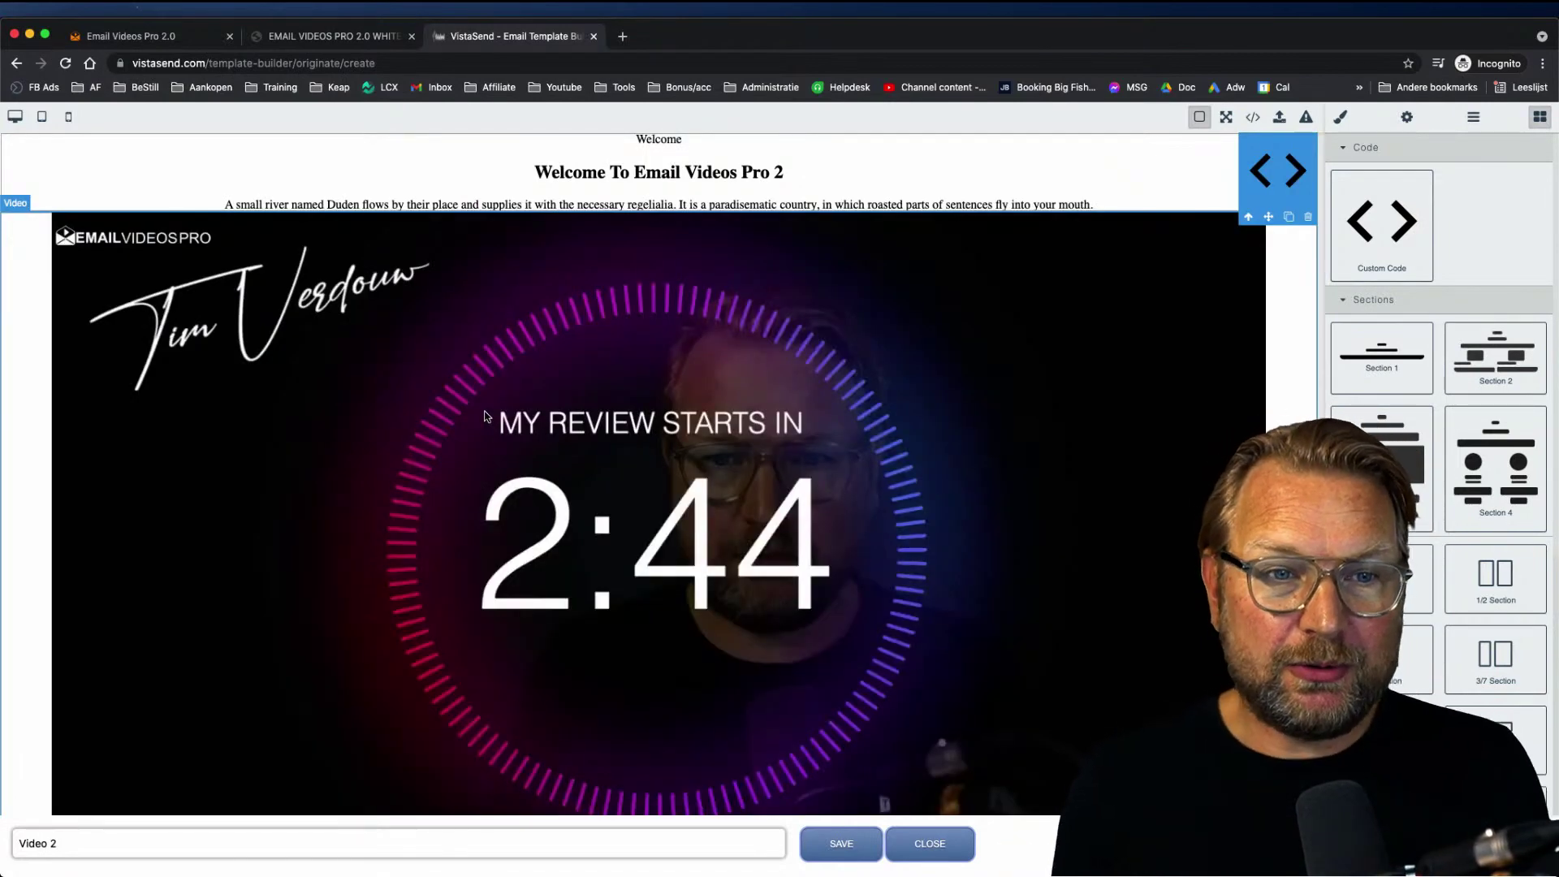
scroll(755, 449, down, 2)
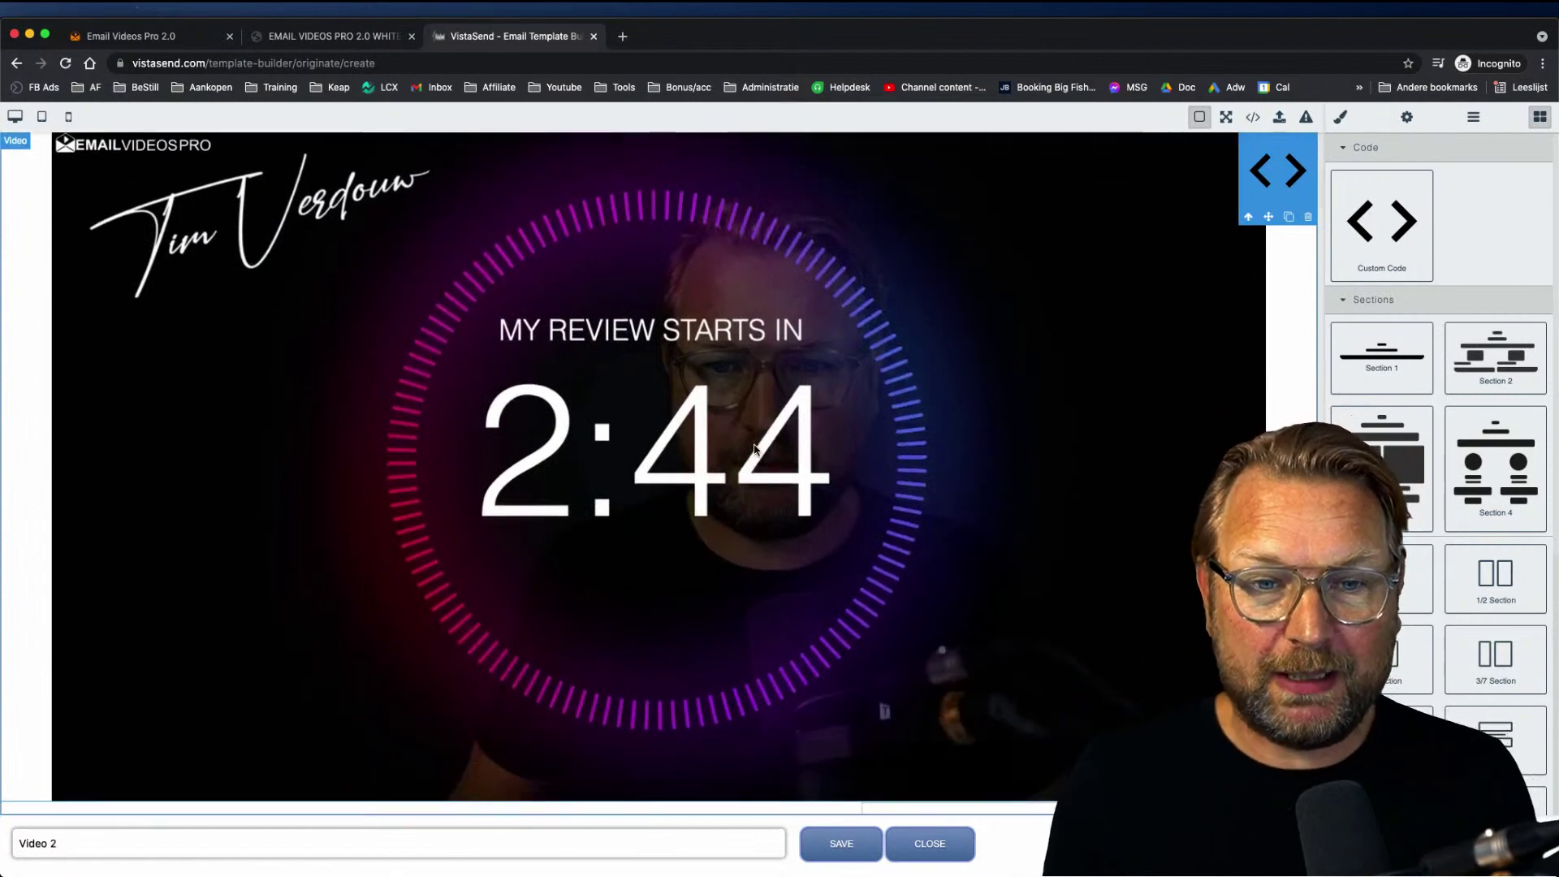
scroll(755, 450, up, 1)
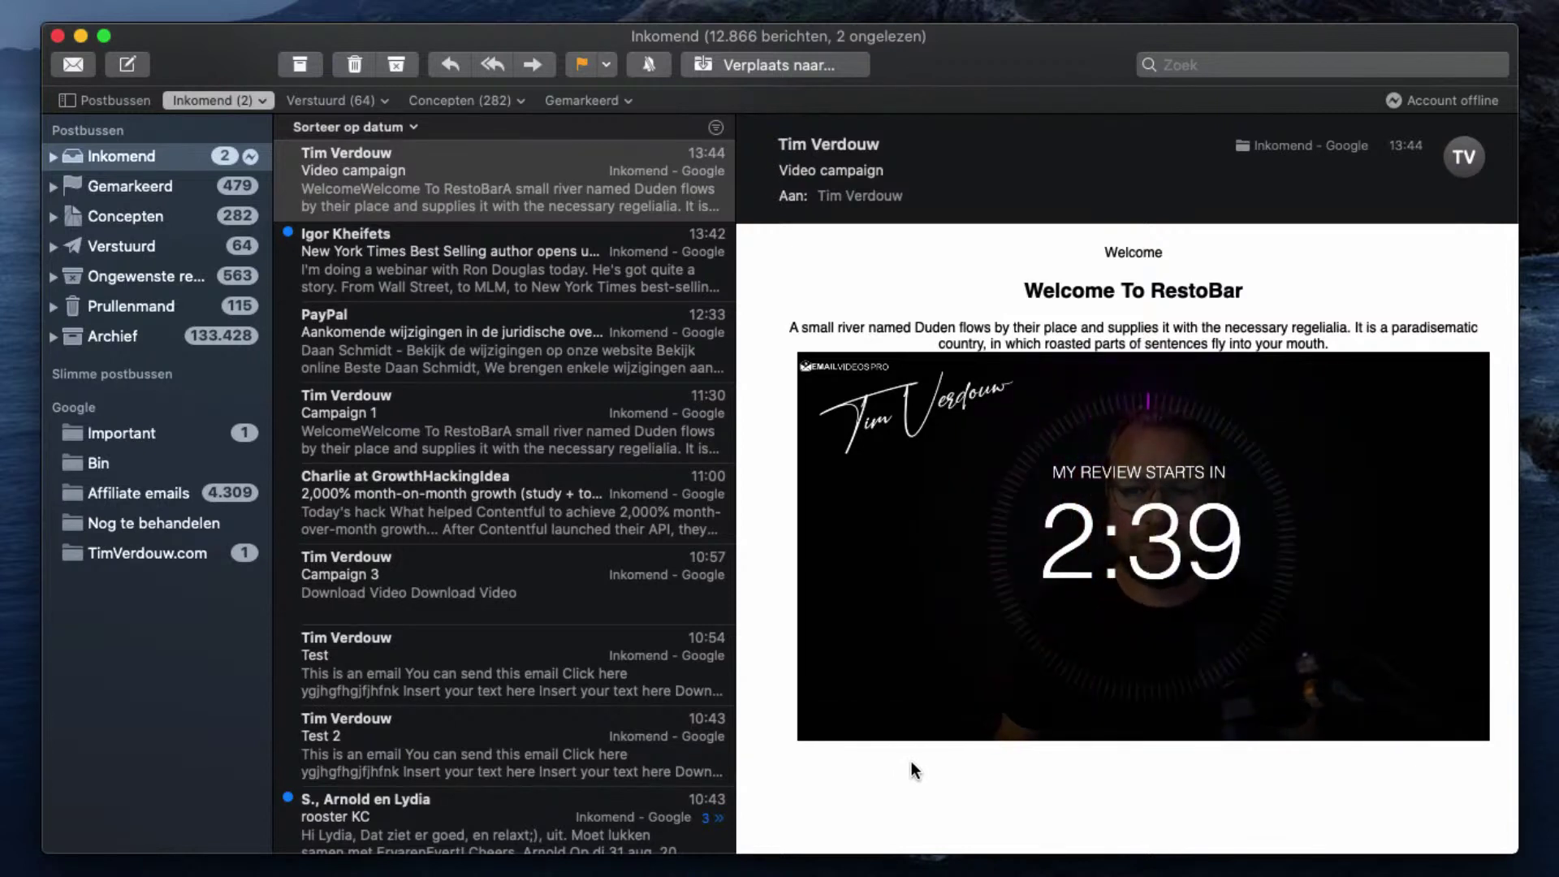
- Pause, replay, and pause again the countdown video in the Video campaign email
mouse_move(1007, 503)
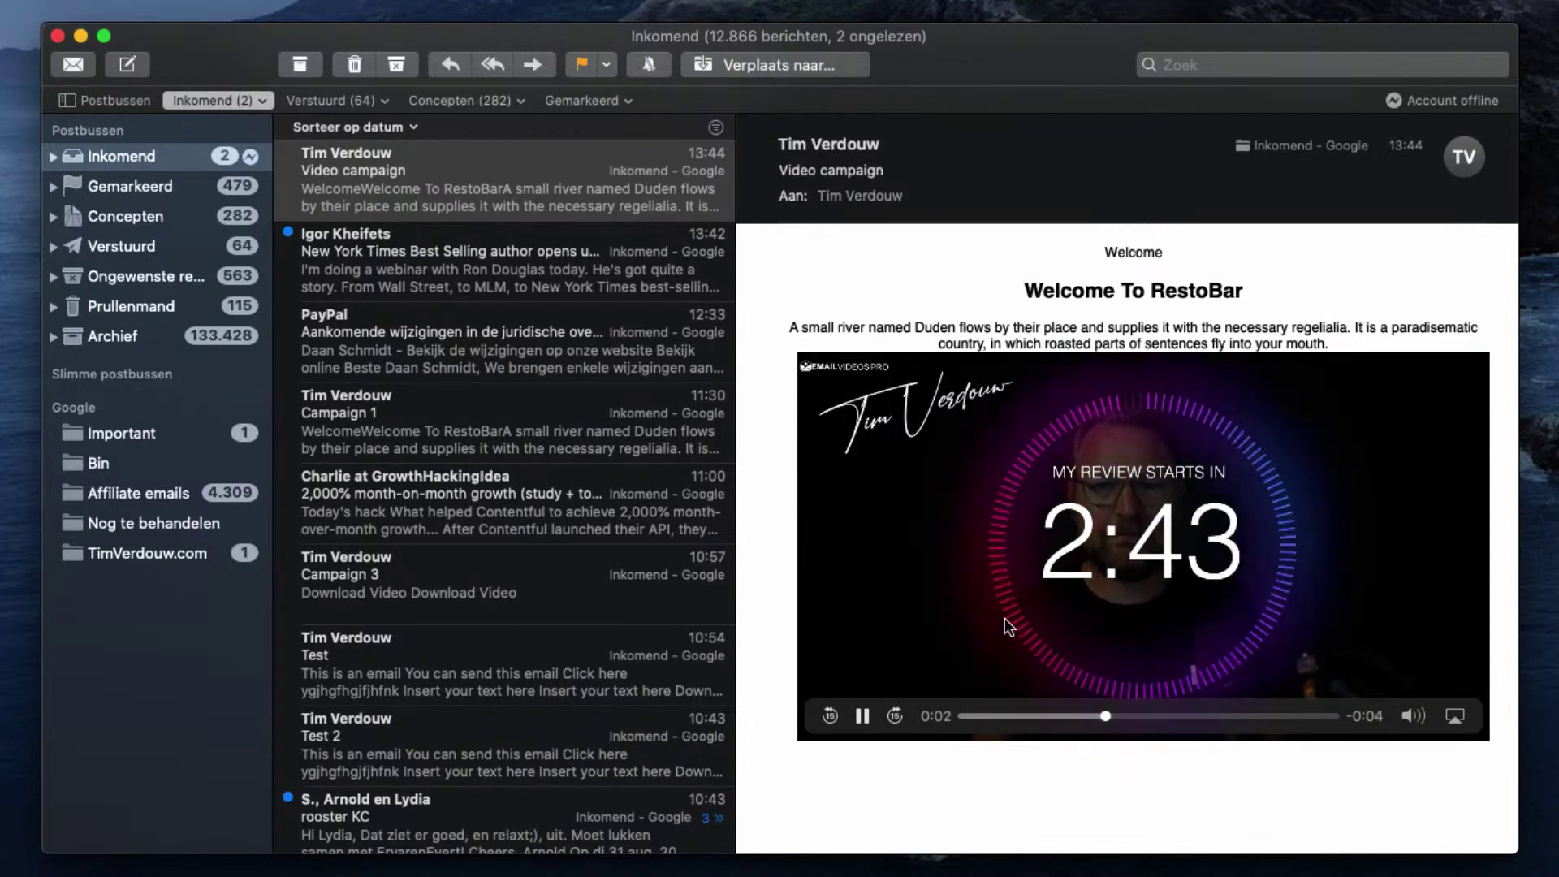
click(862, 719)
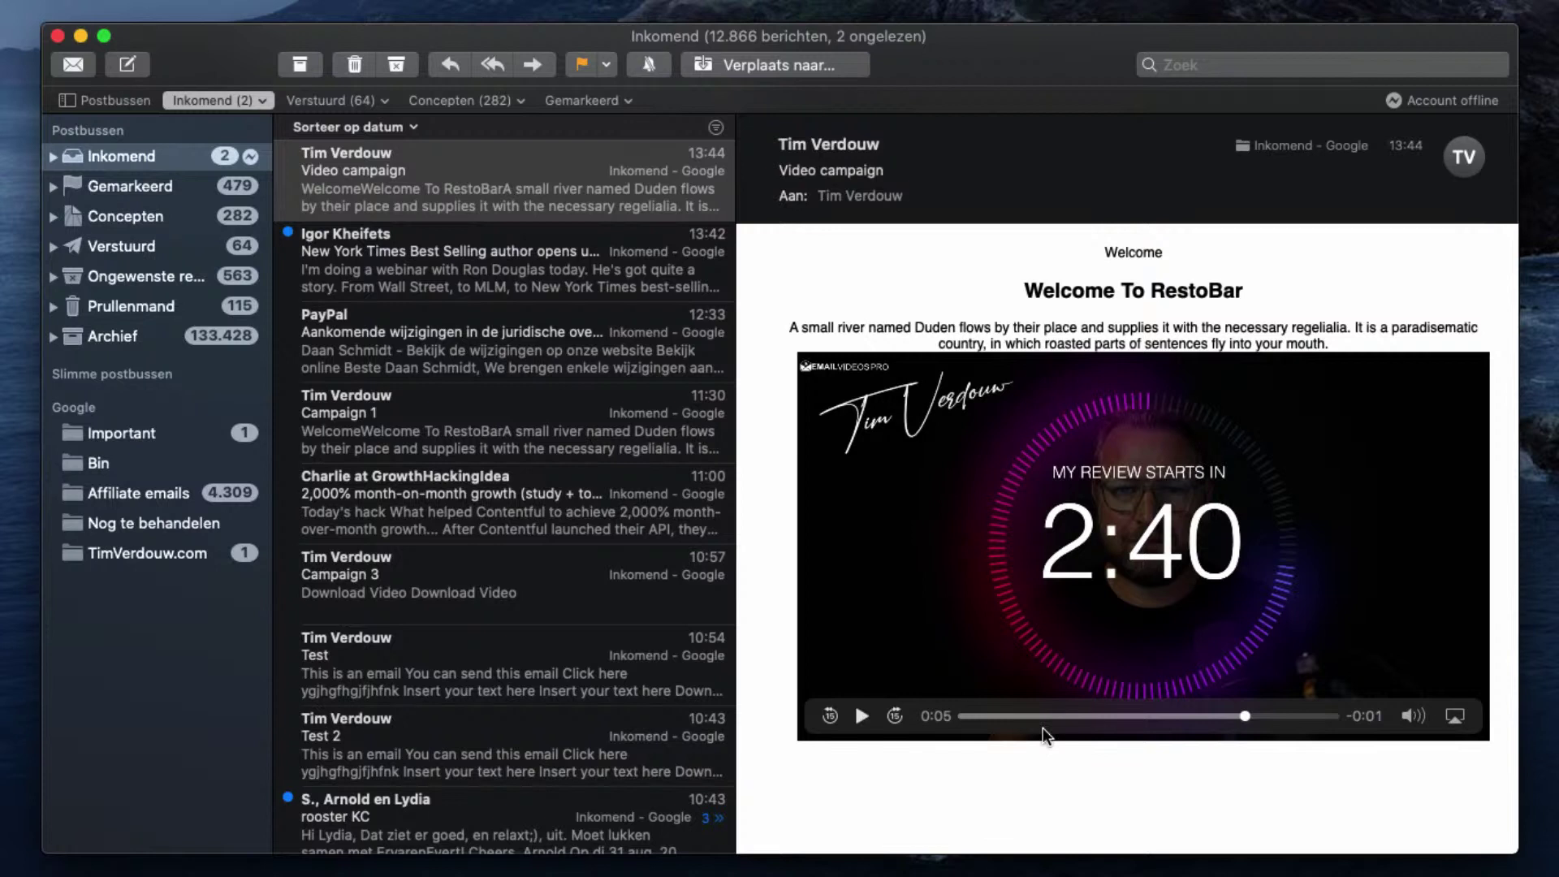
click(861, 718)
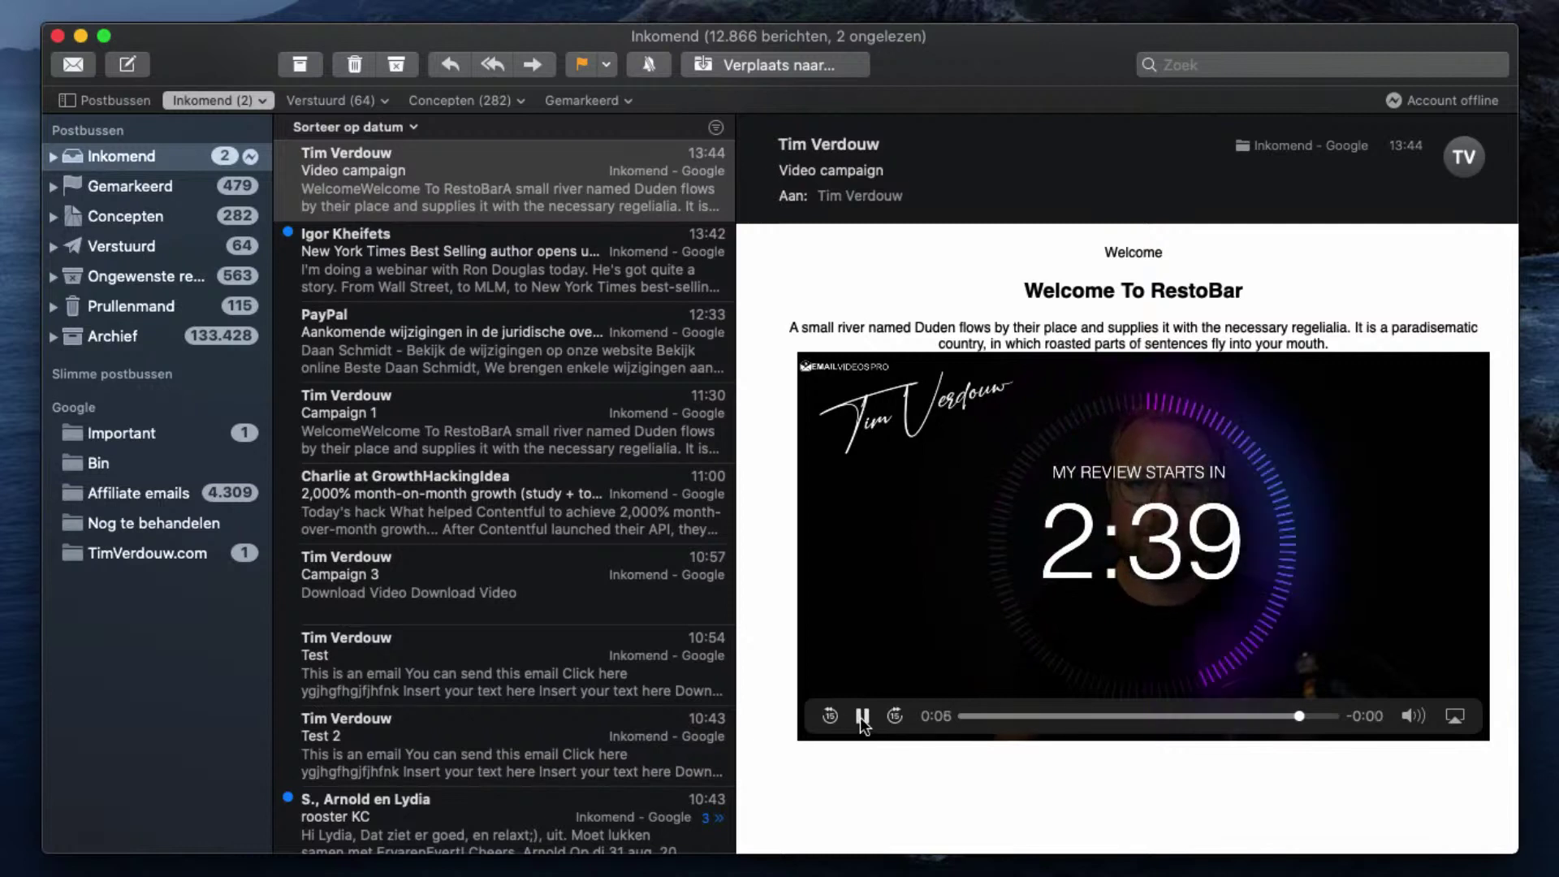
click(862, 718)
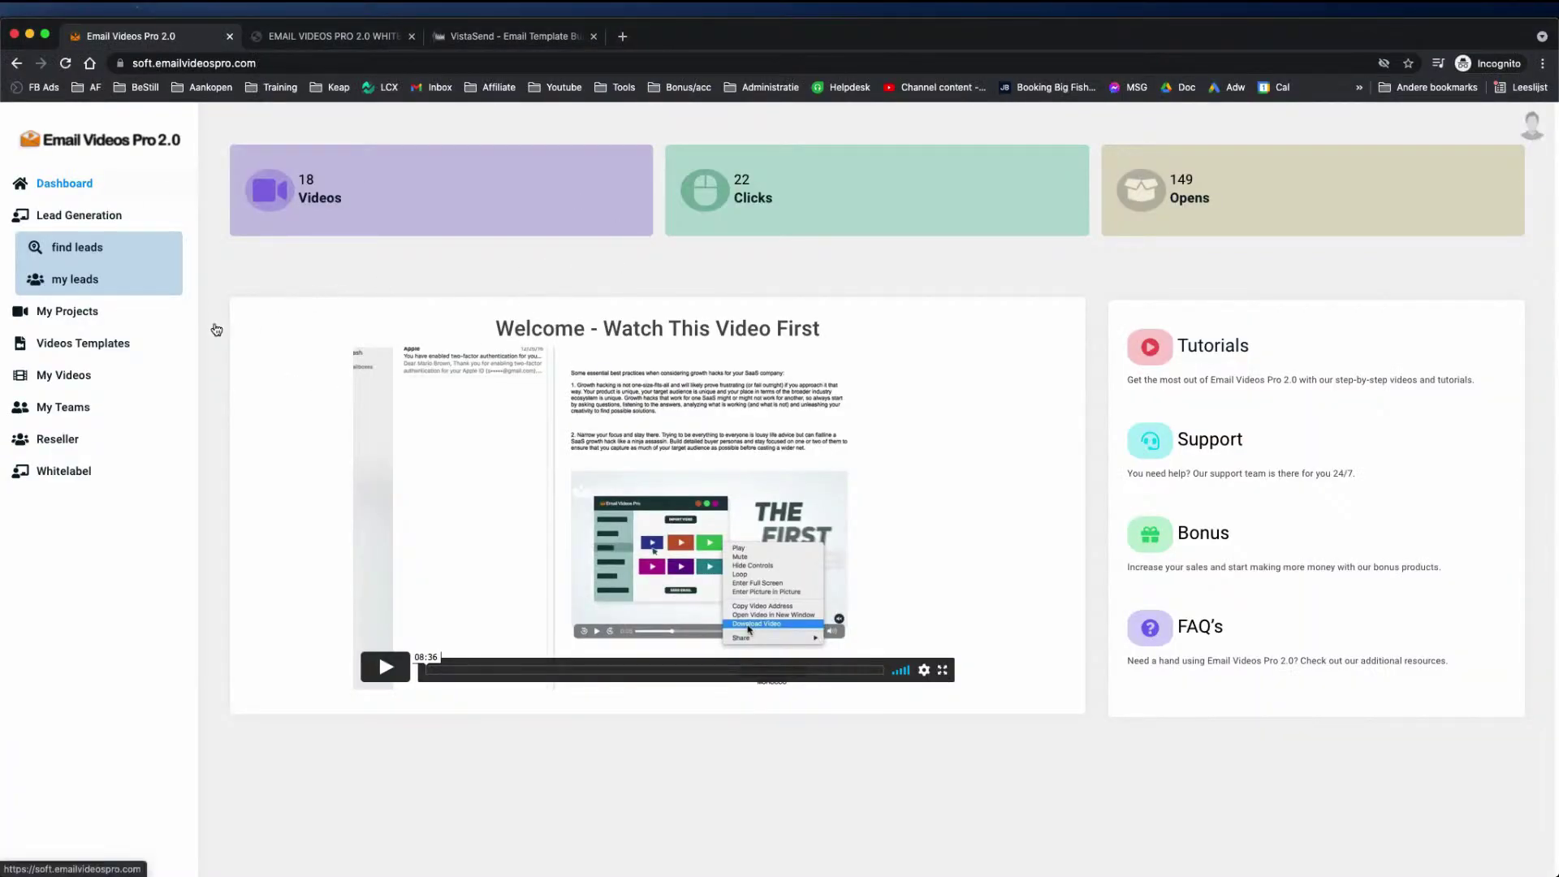
- Check My Projects and the Countdown card's options menu, then open the Videos Templates gallery
click(69, 317)
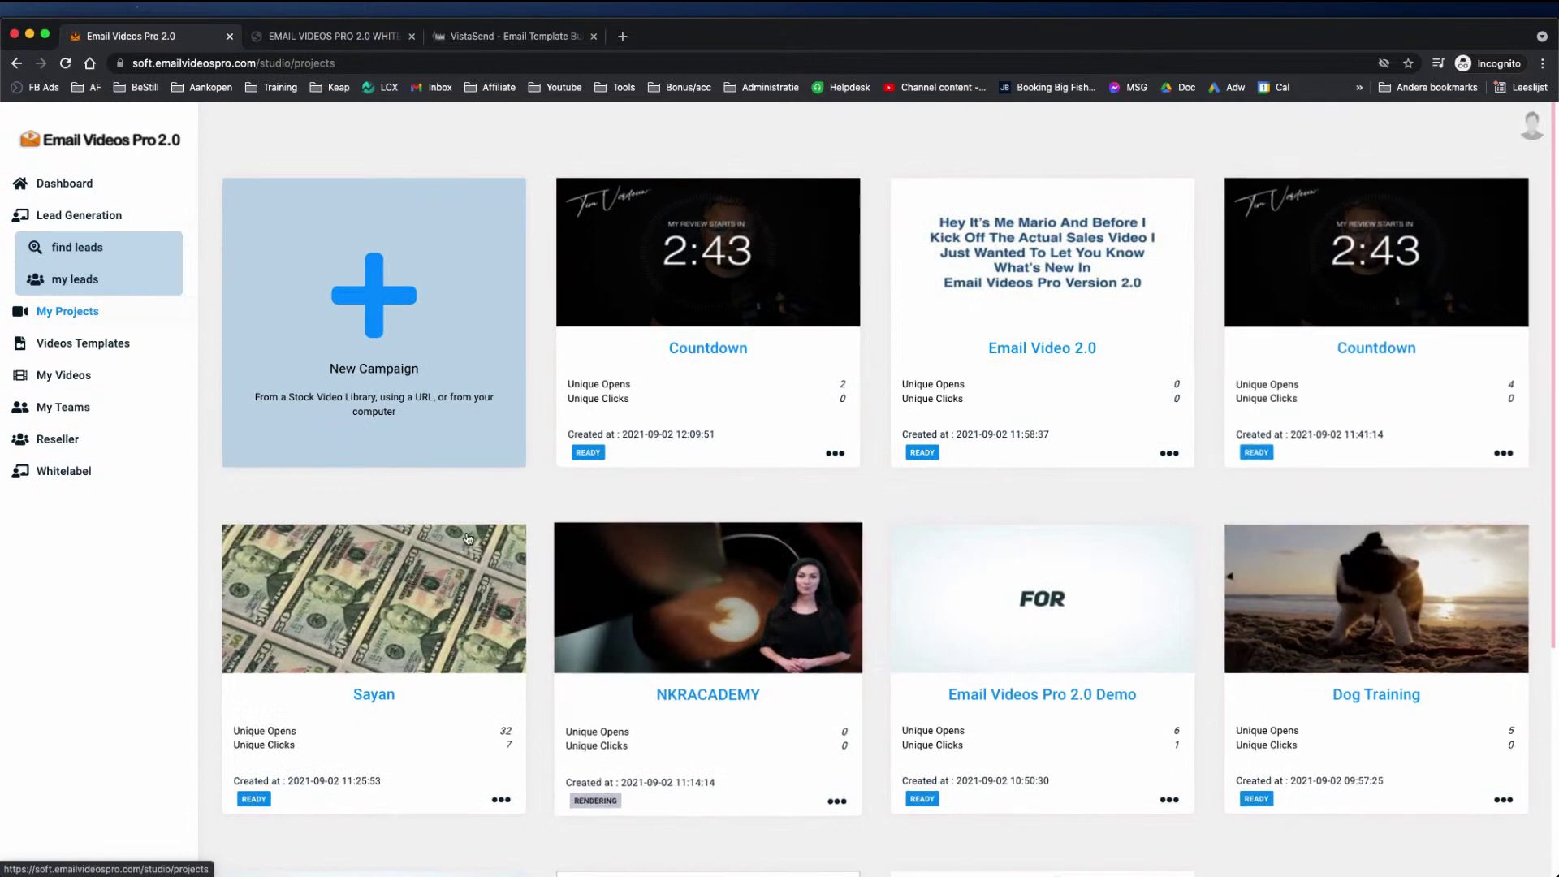
click(838, 454)
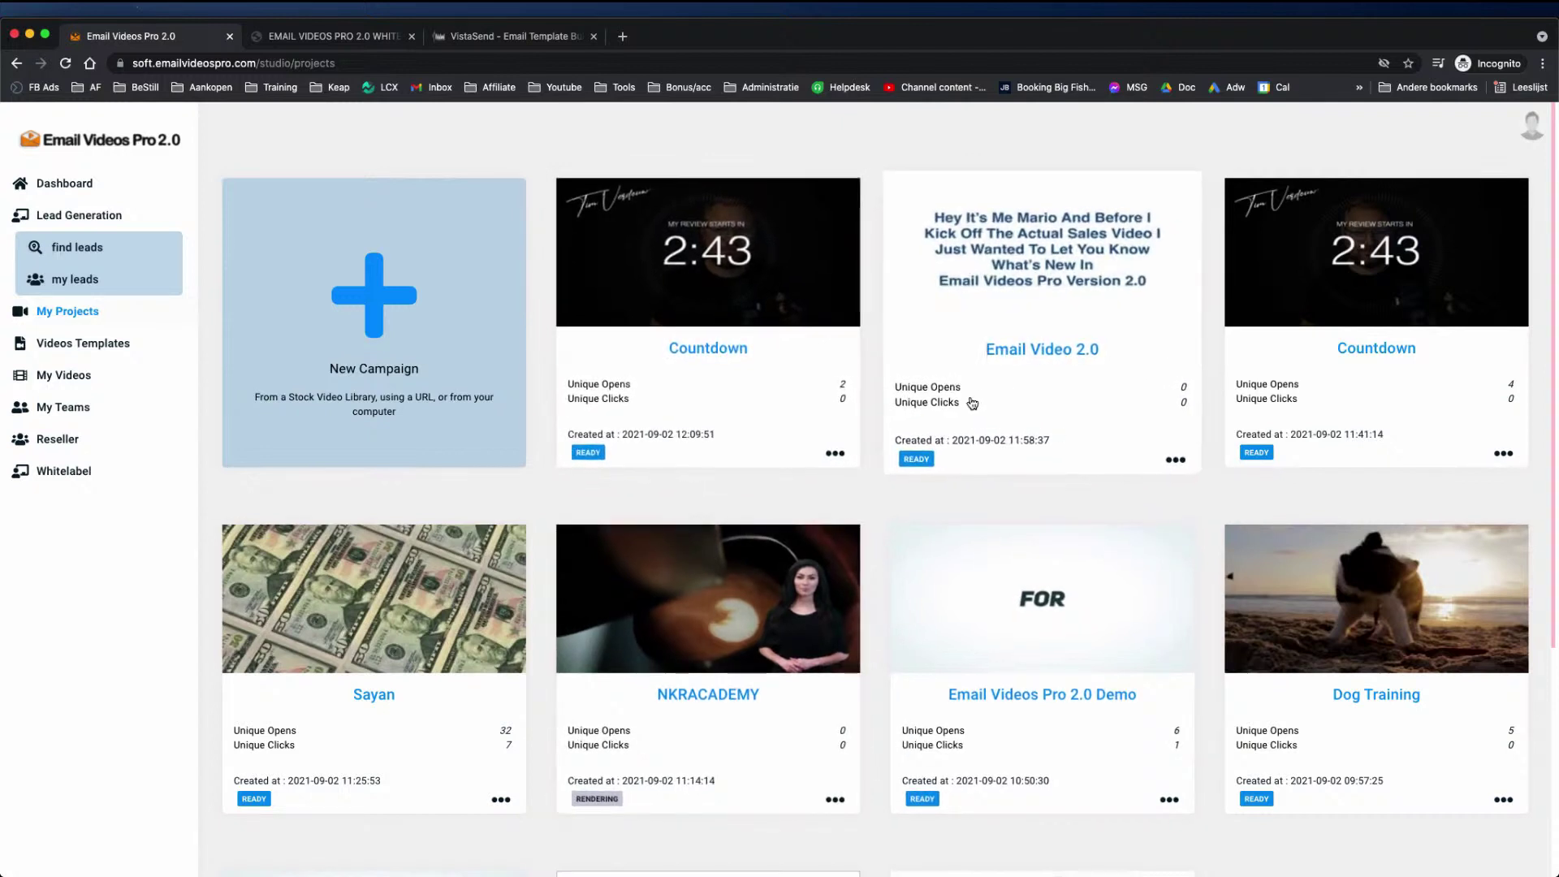
click(111, 346)
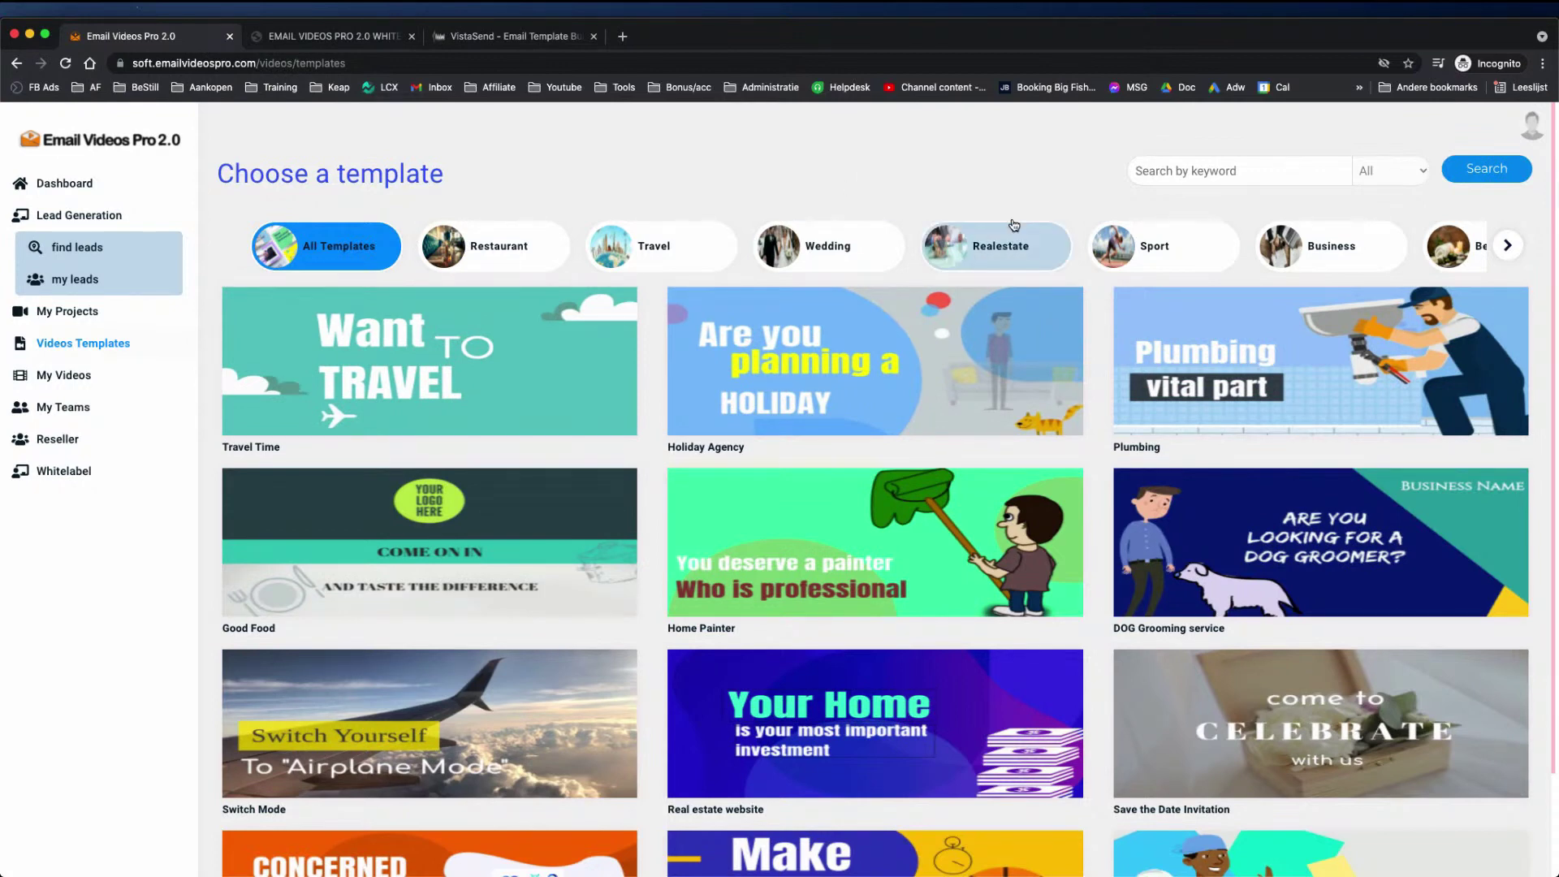
- Filter templates to Realestate, preview Mortgage Broker 2, and open it for editing
click(994, 248)
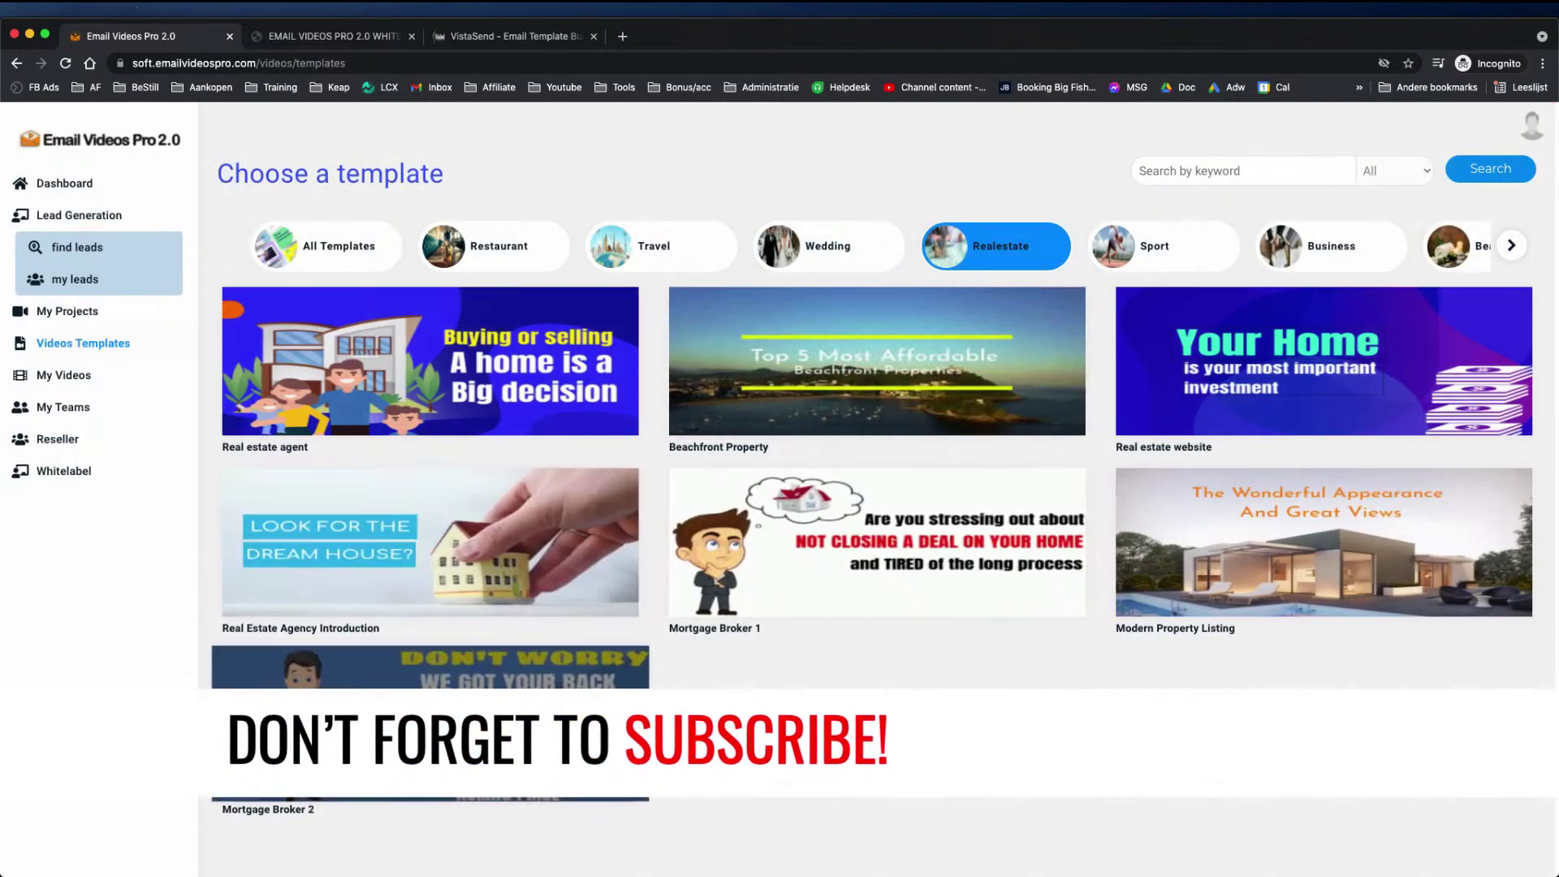
click(487, 715)
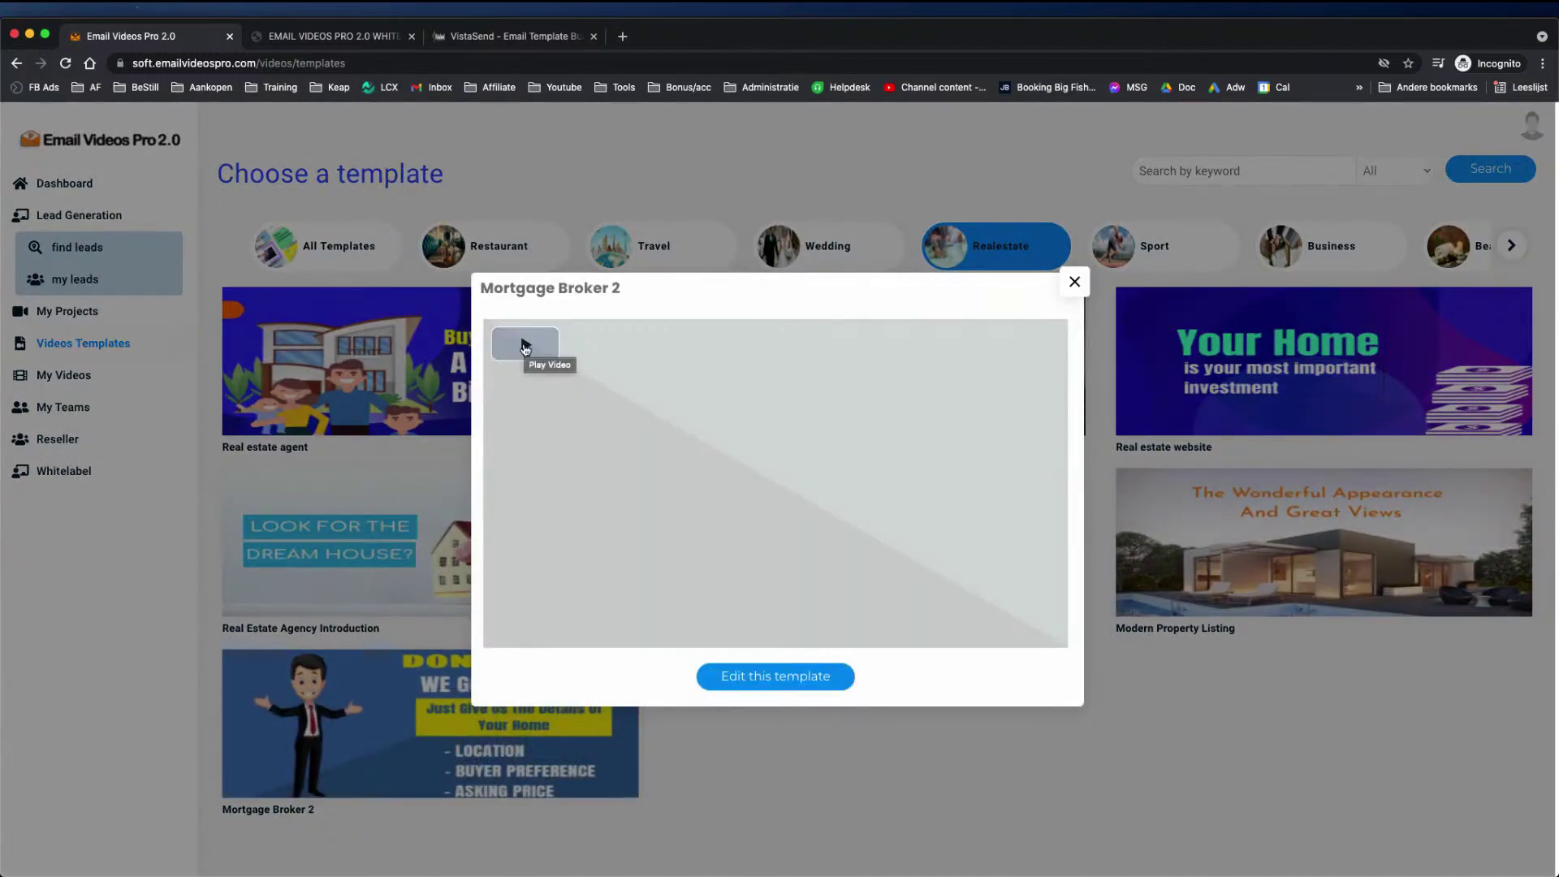
click(787, 684)
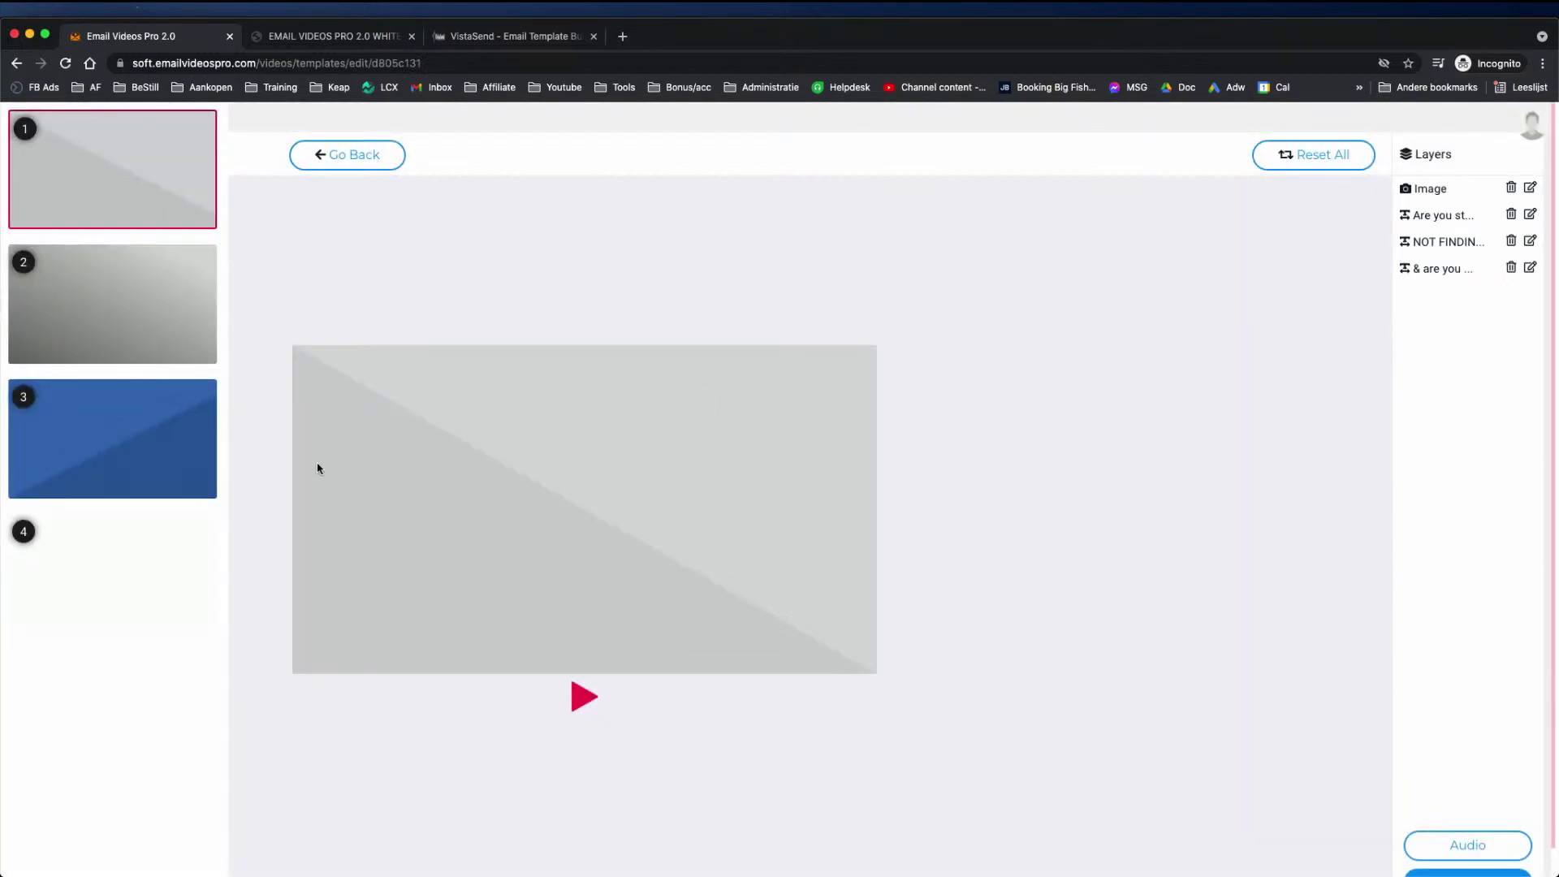
- Step through slides 2, 3 and 1, opening each text layer and selecting the caption text
click(114, 324)
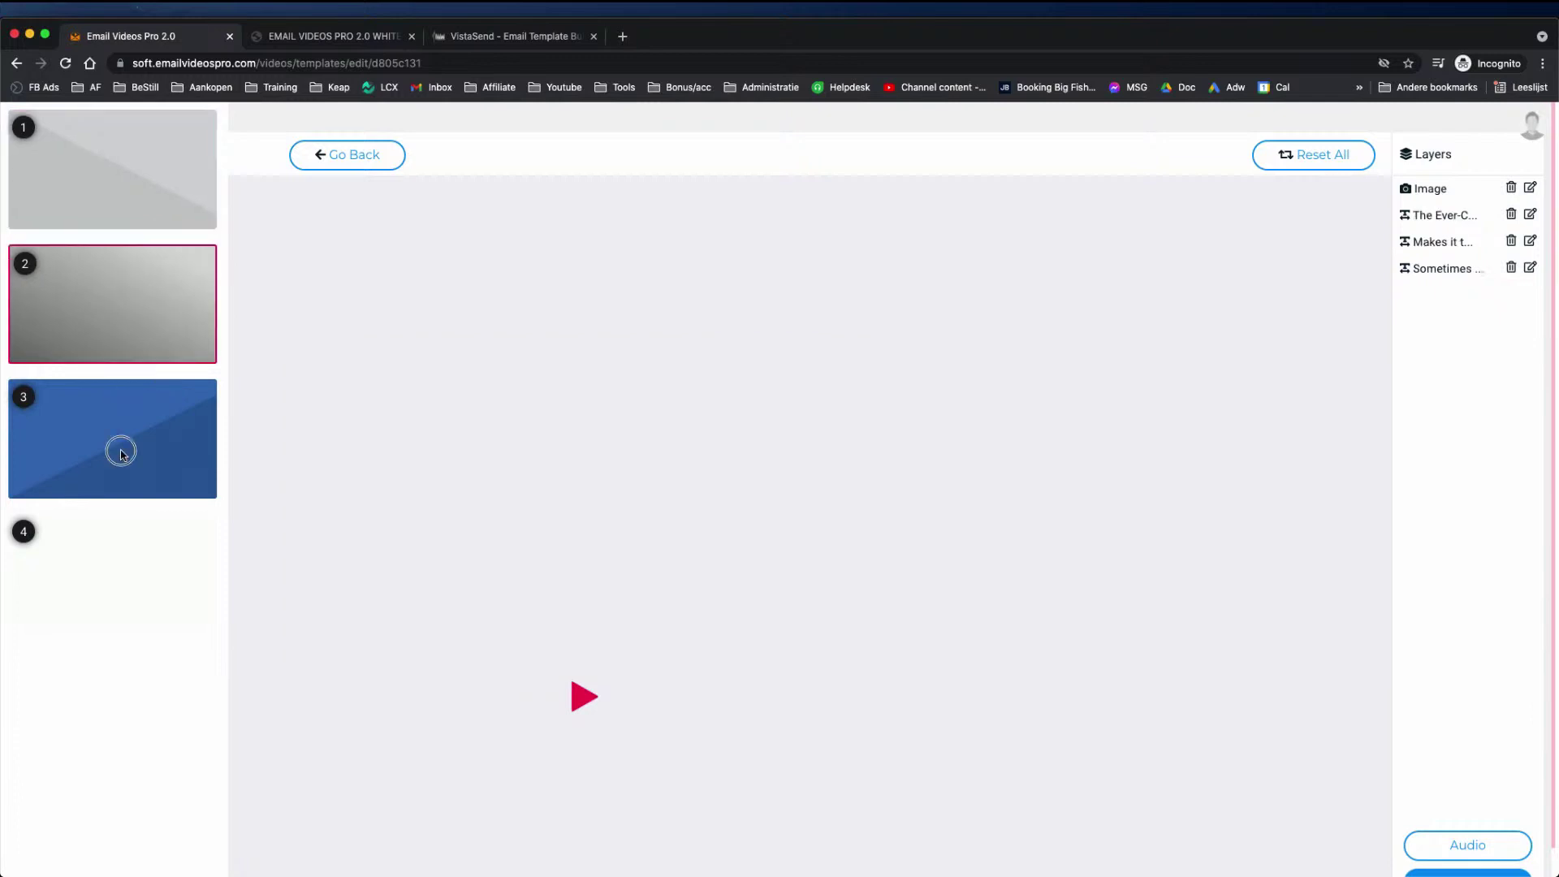
click(121, 453)
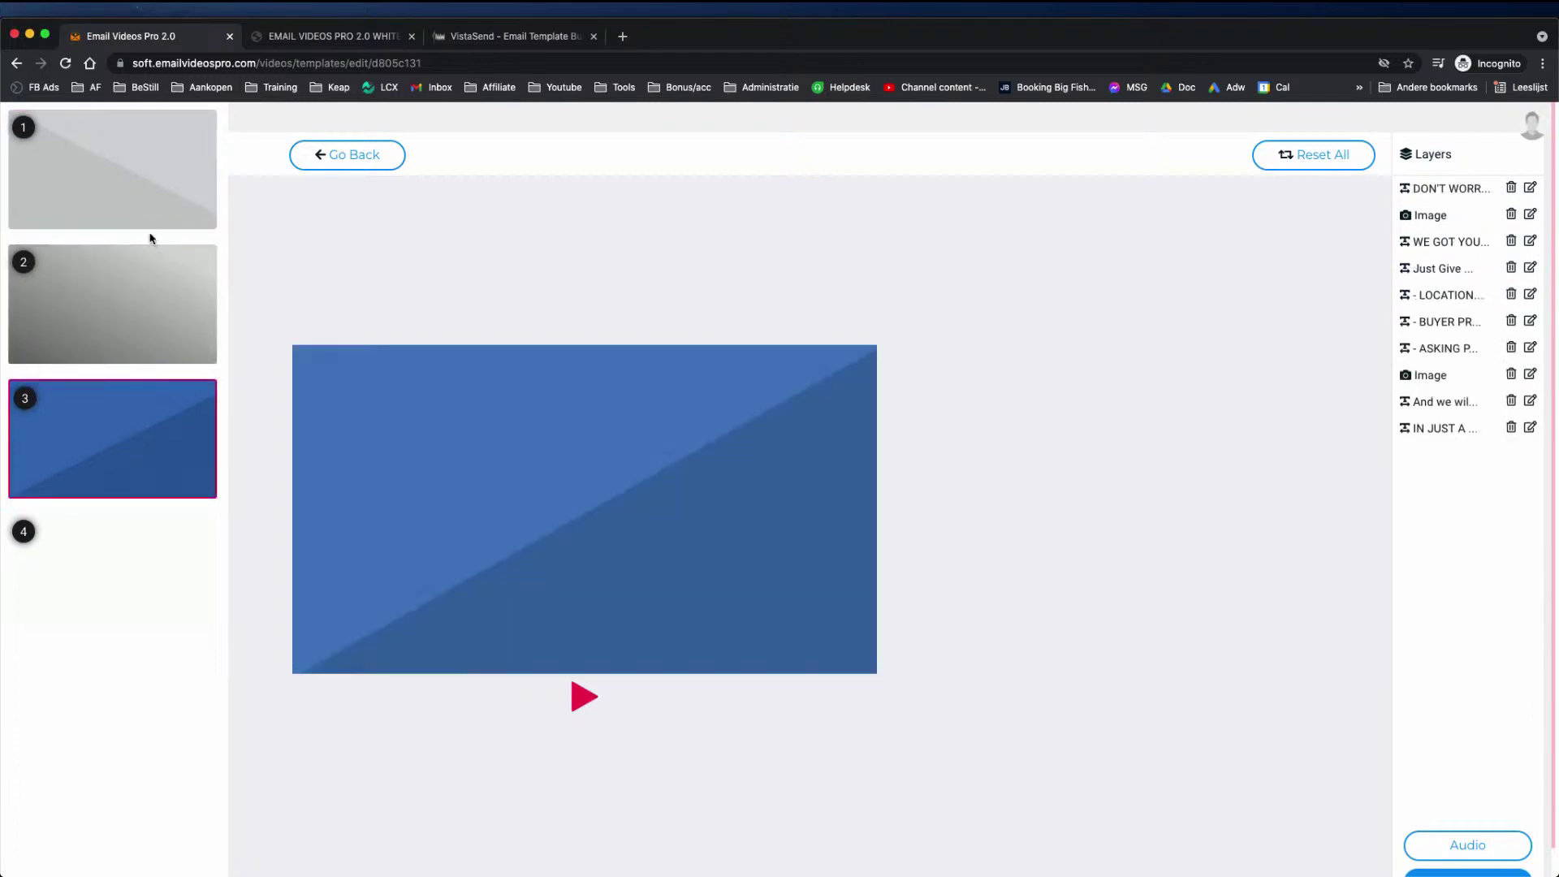
click(145, 188)
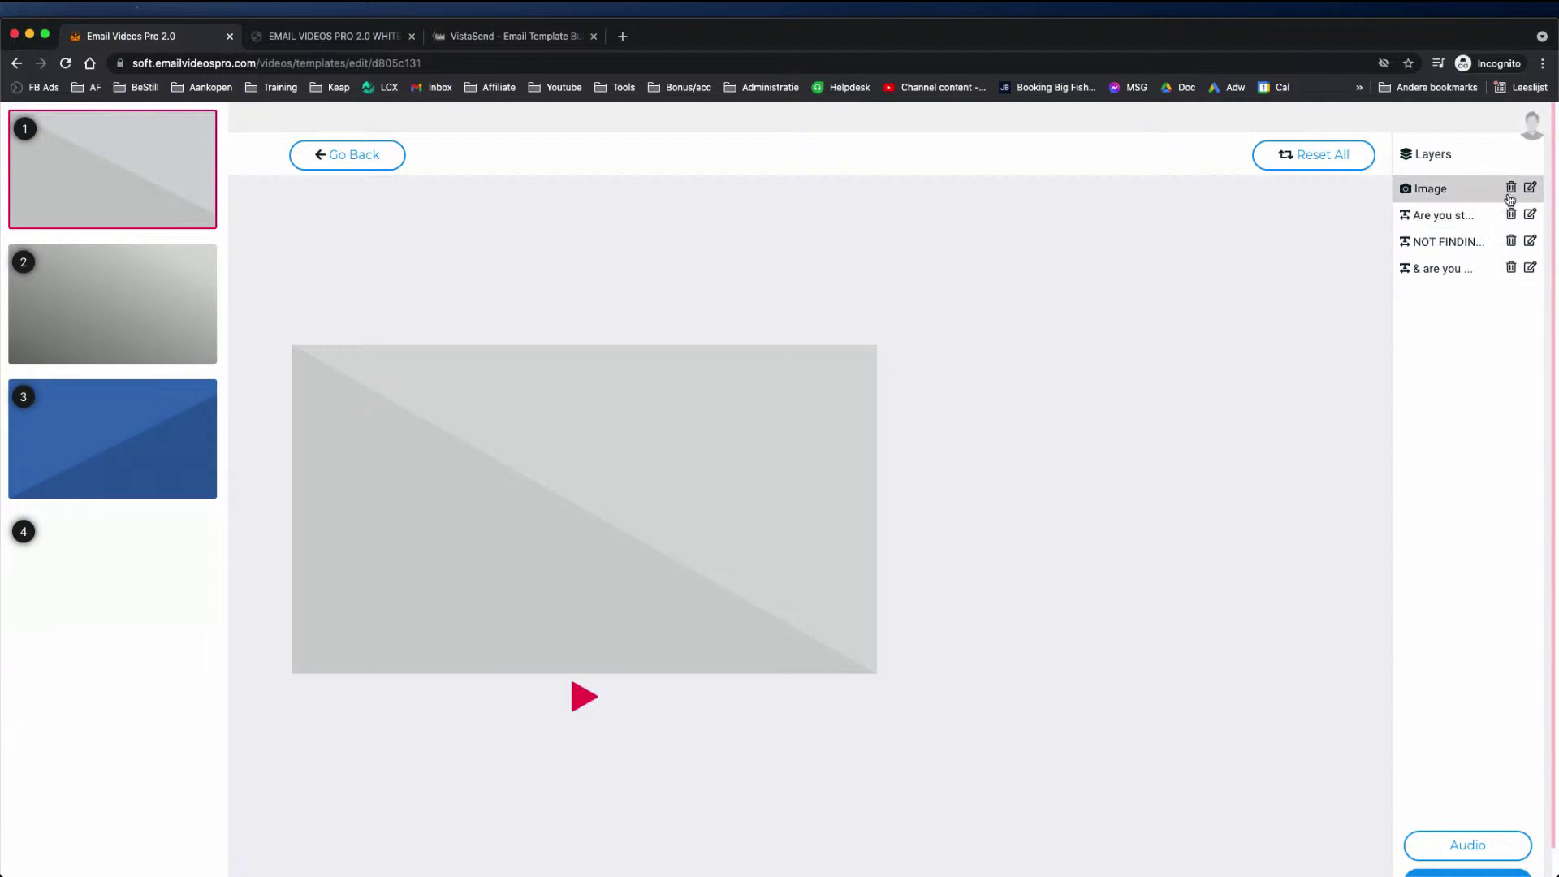
click(1531, 215)
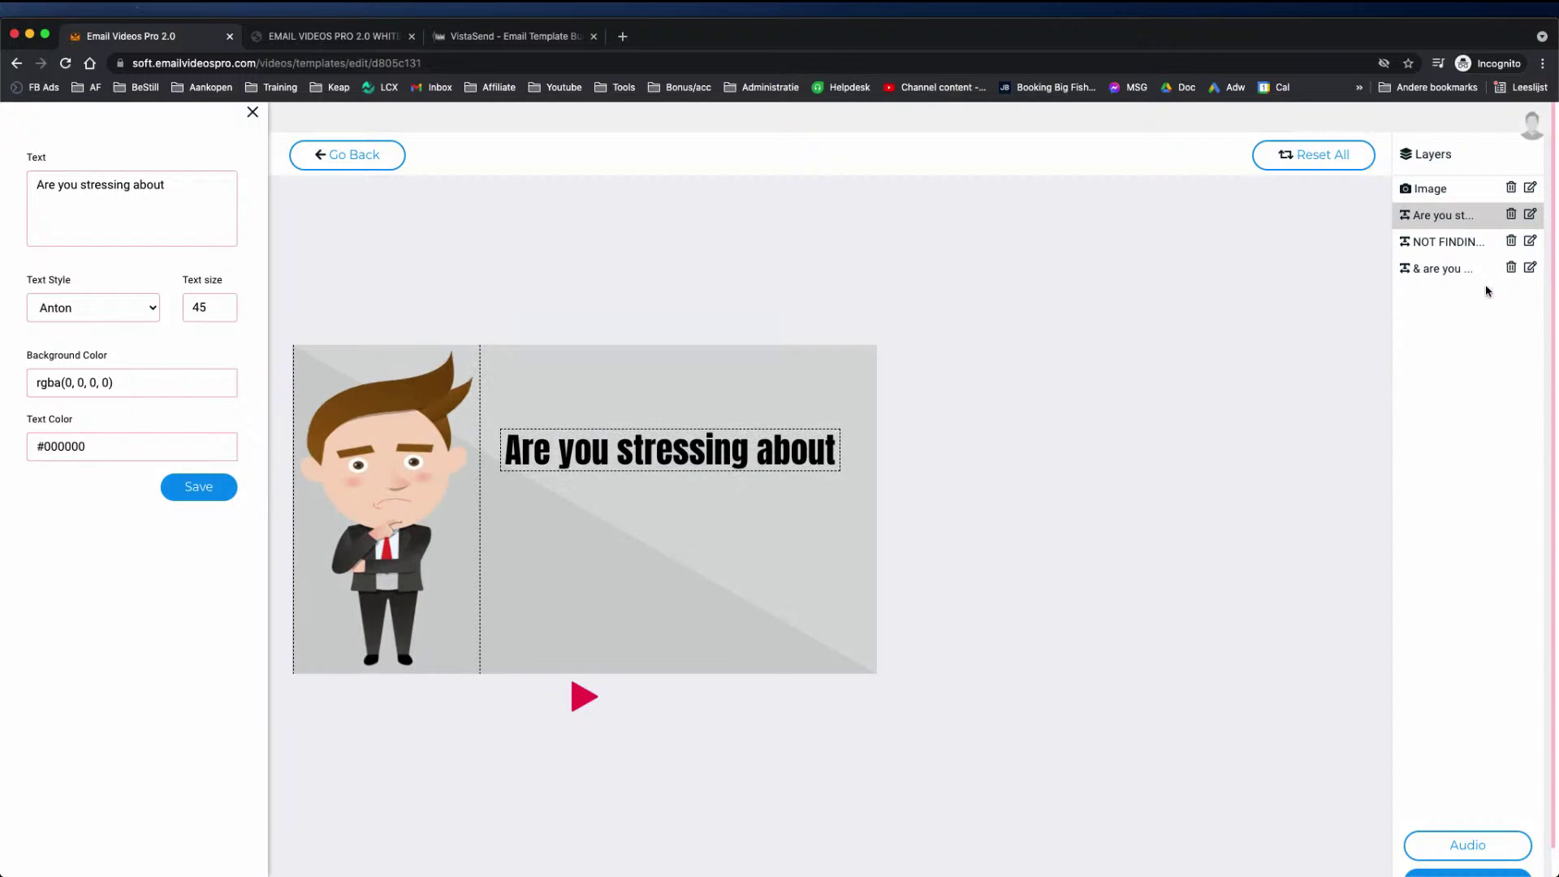
click(1531, 242)
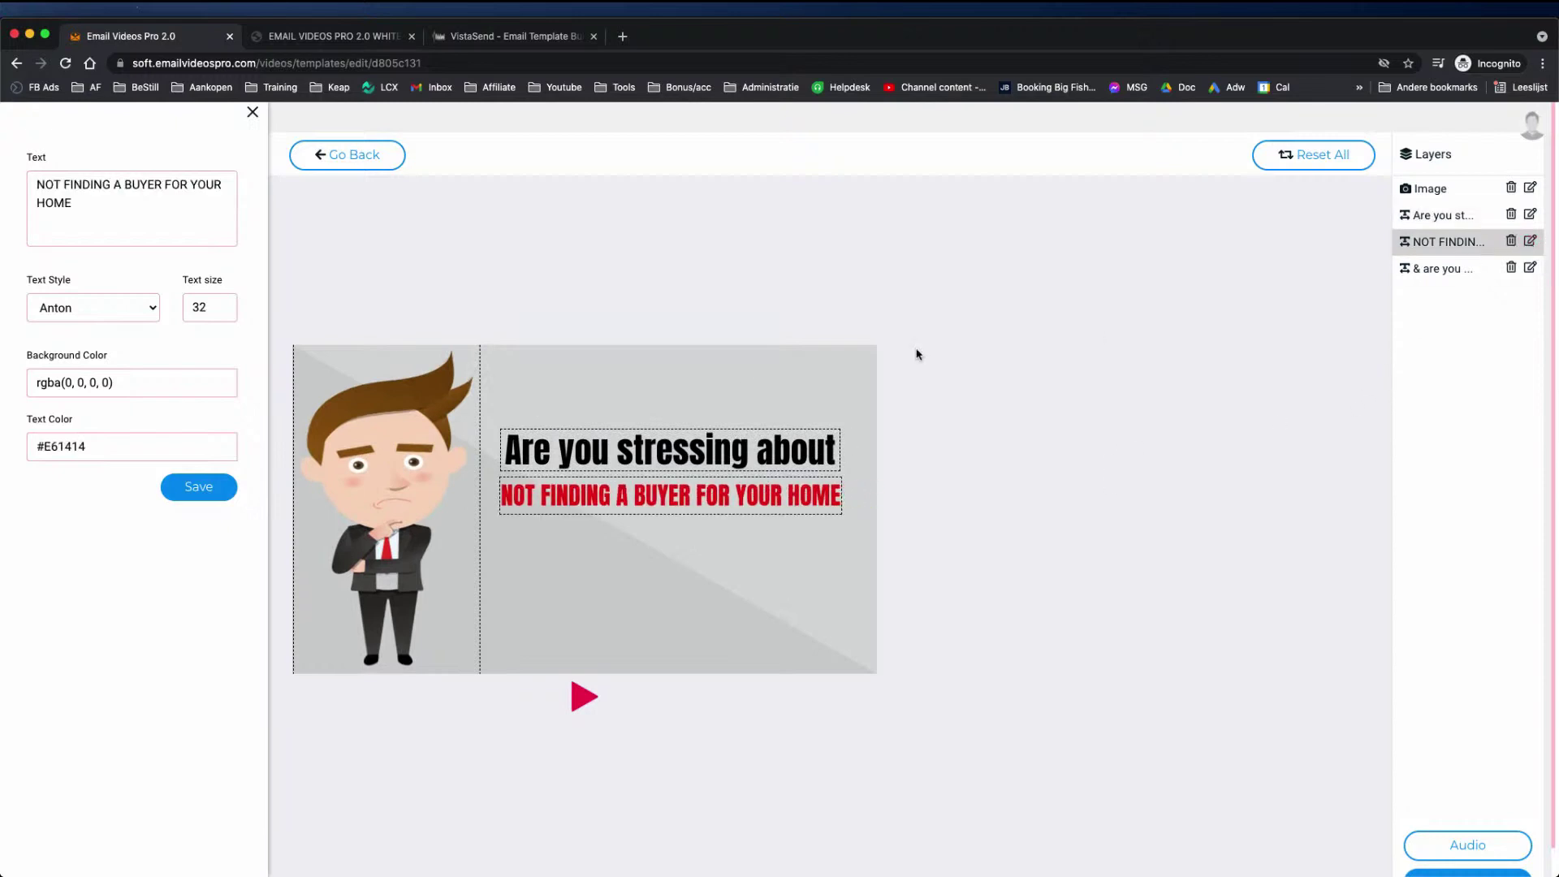
click(1530, 268)
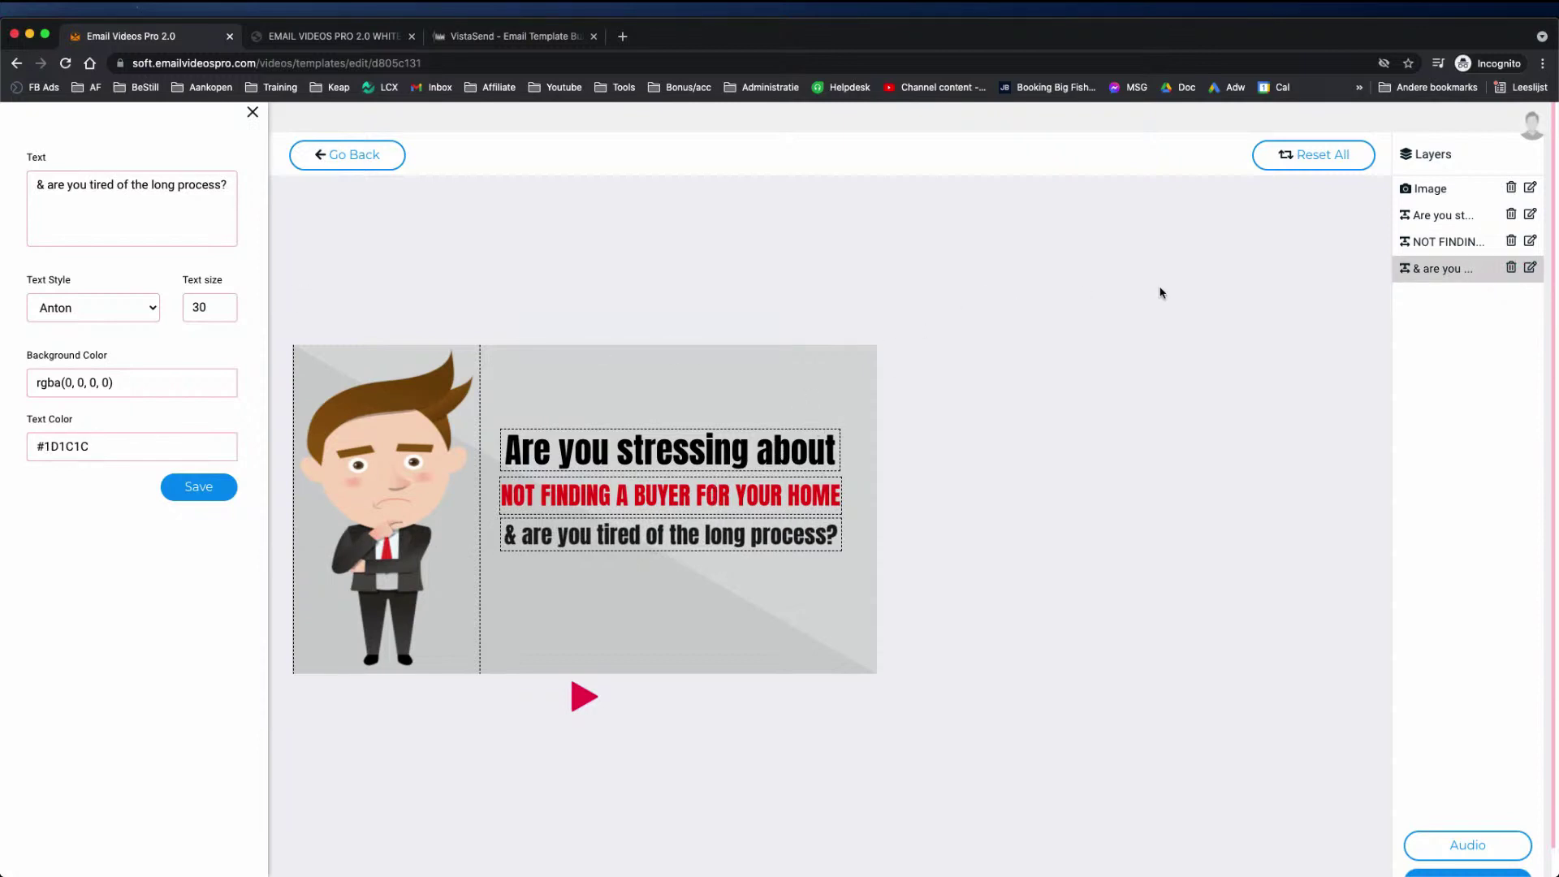
triple_click(140, 185)
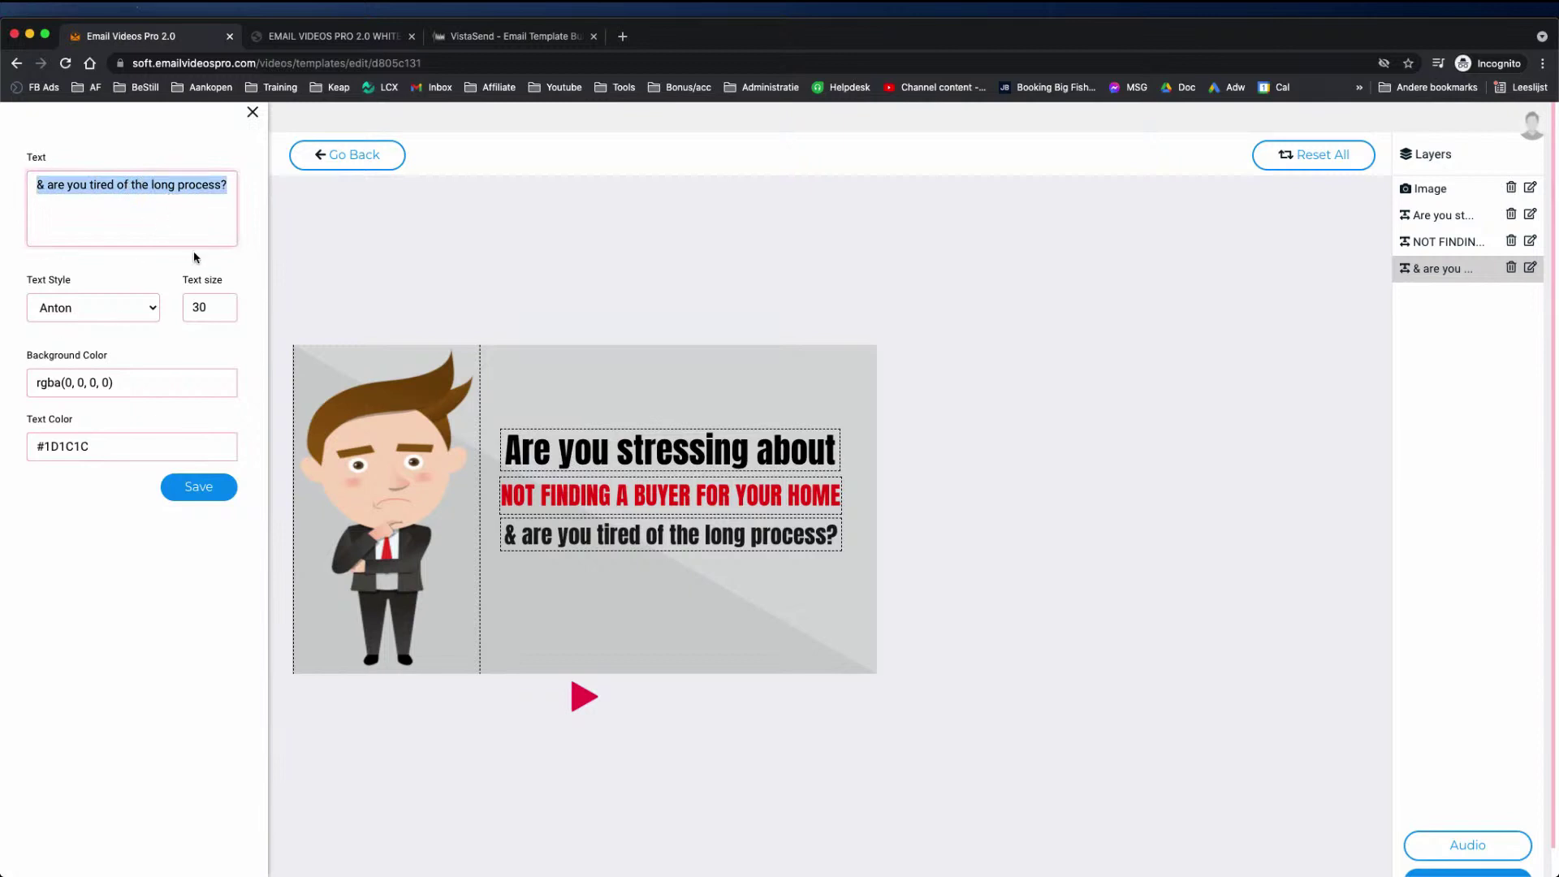
- Cut the address back to the site root and return to the Videos Templates gallery
scroll(1445, 762, down, 1)
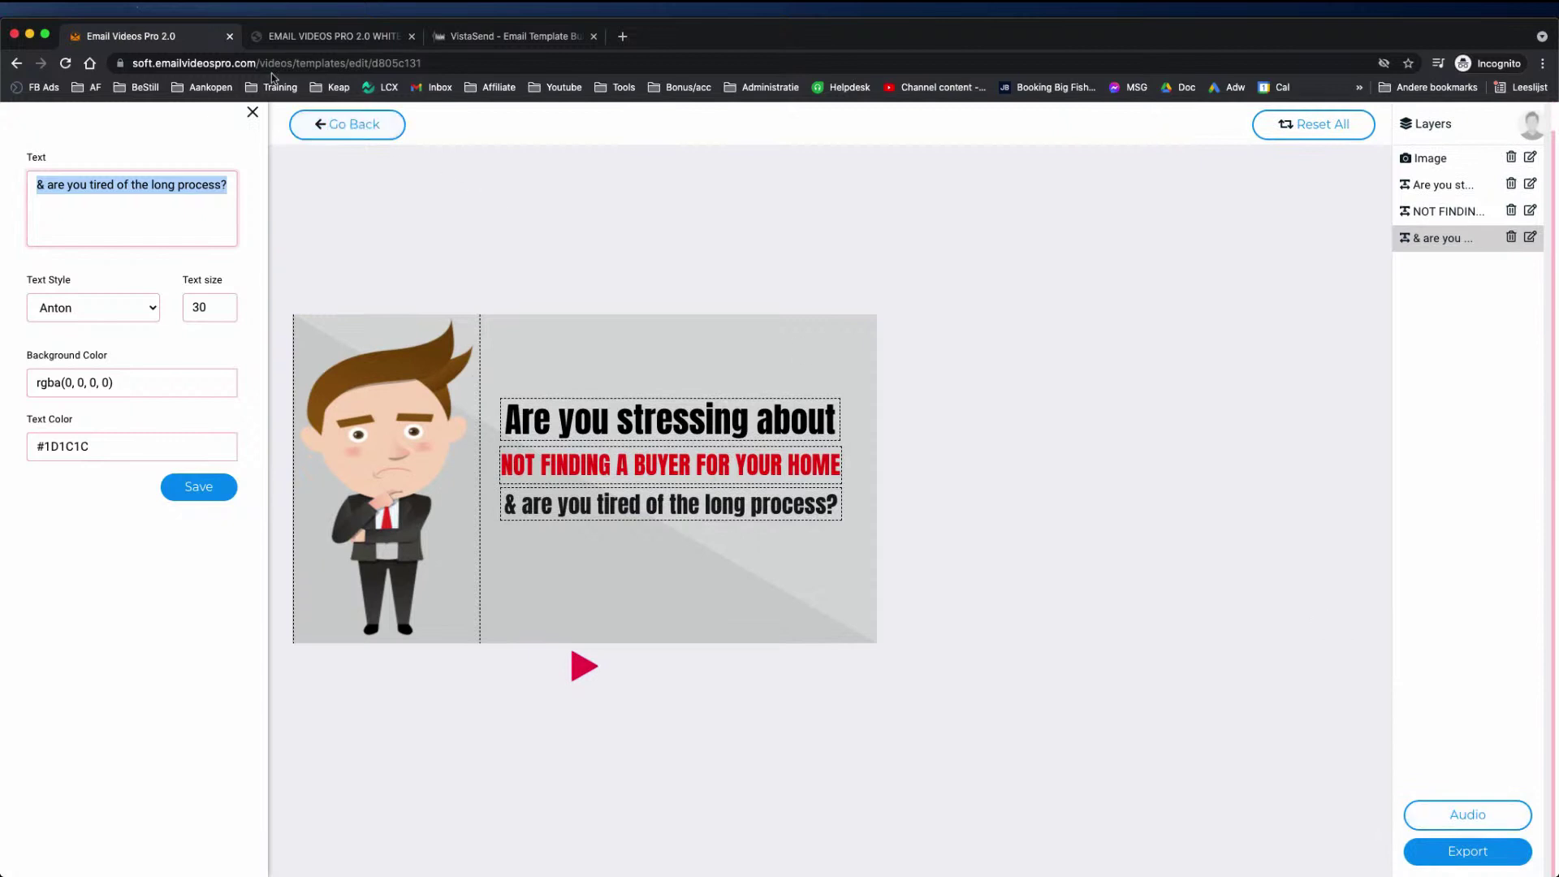
drag(259, 64, 507, 62)
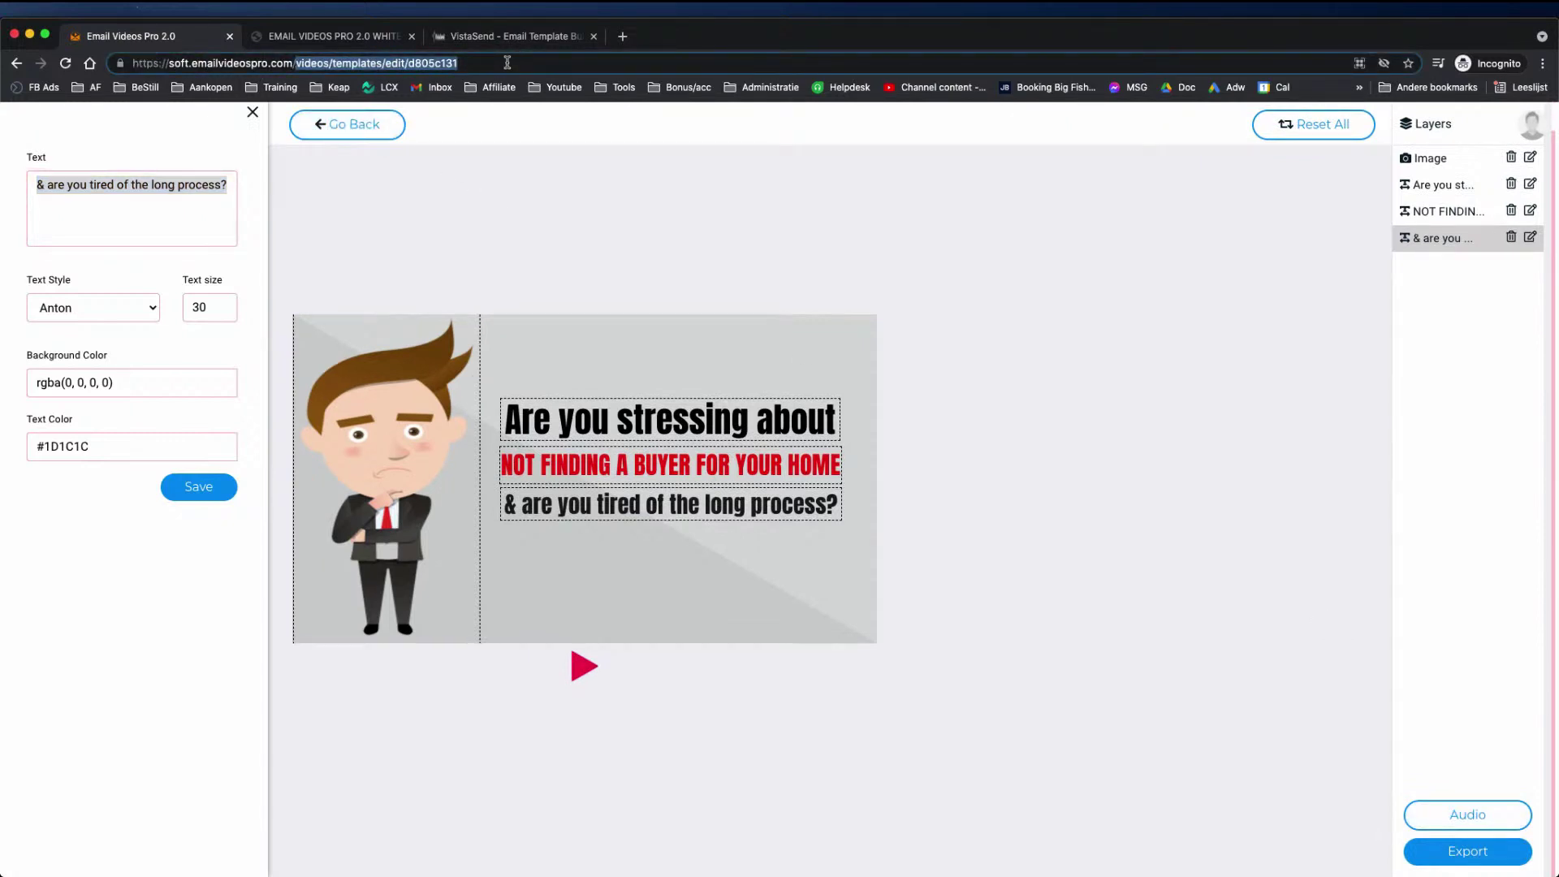
key(BackSpace)
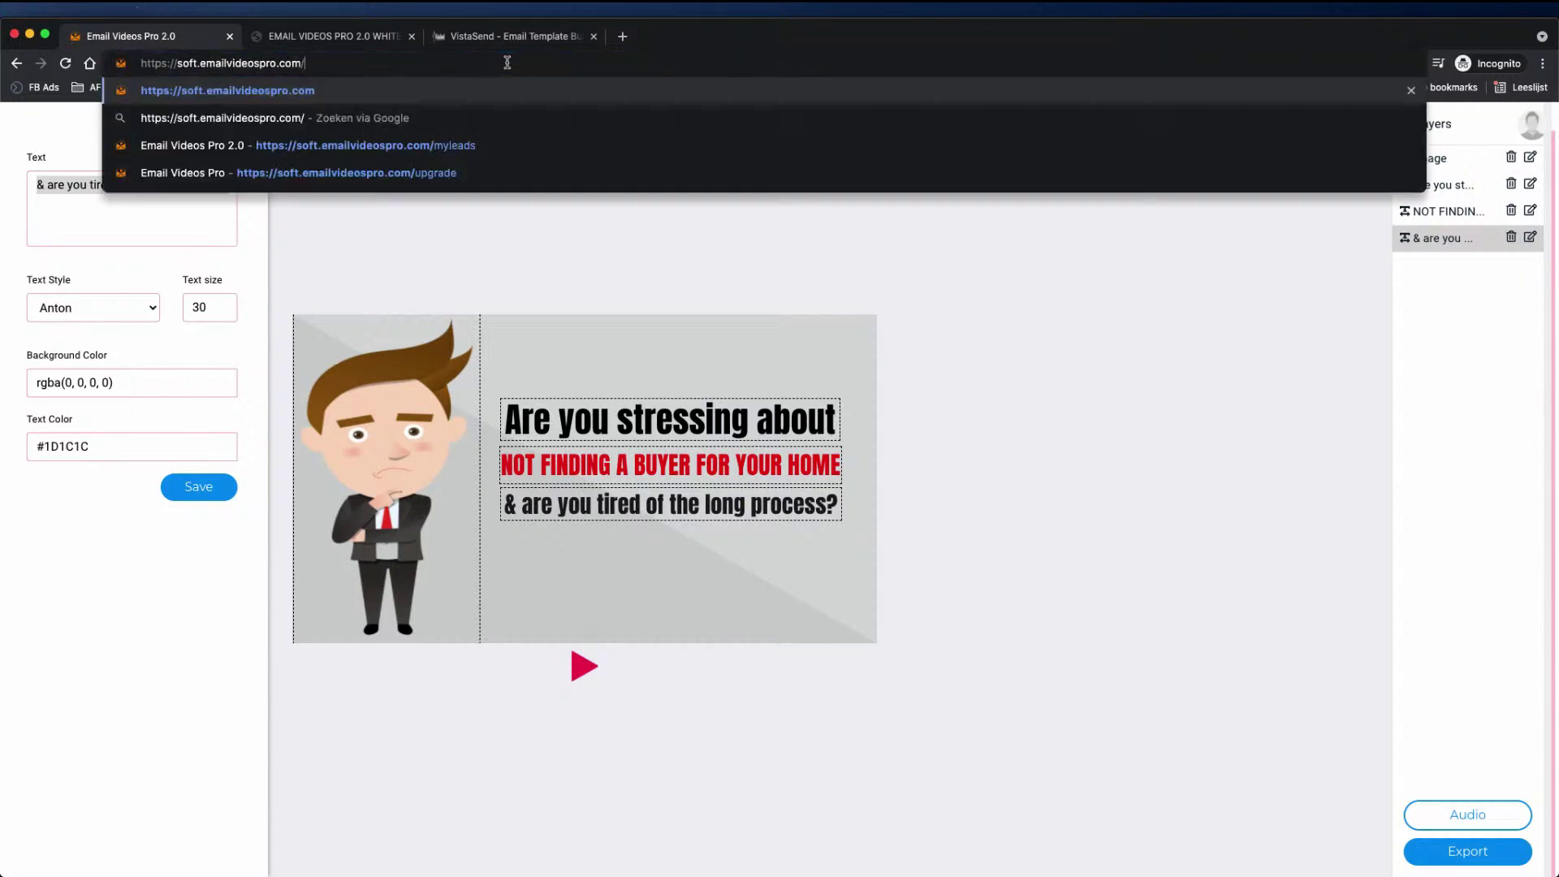
key(Return)
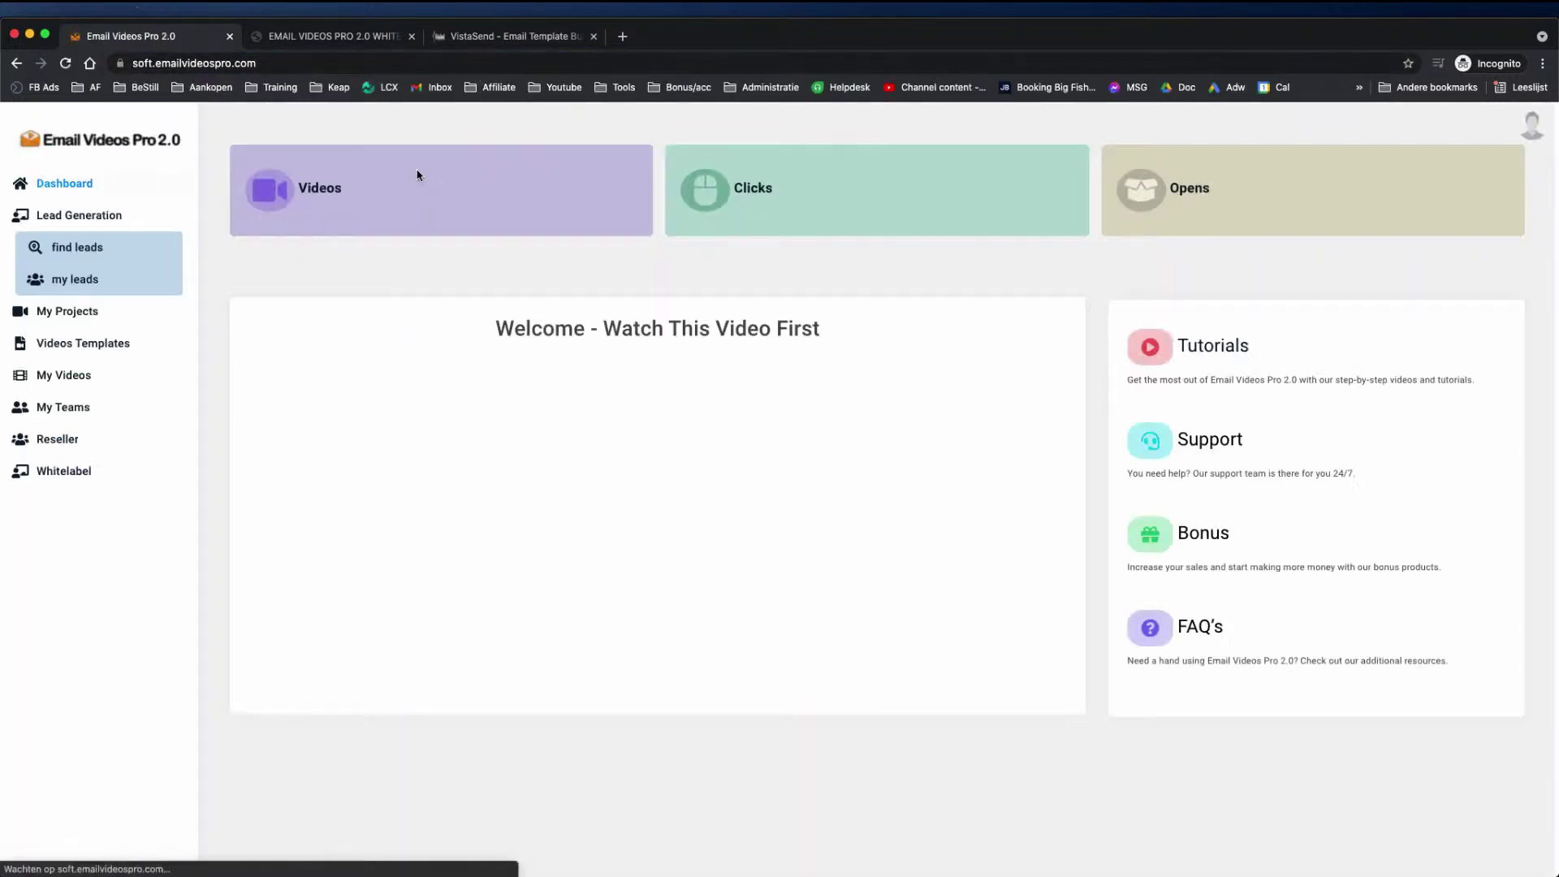
click(58, 343)
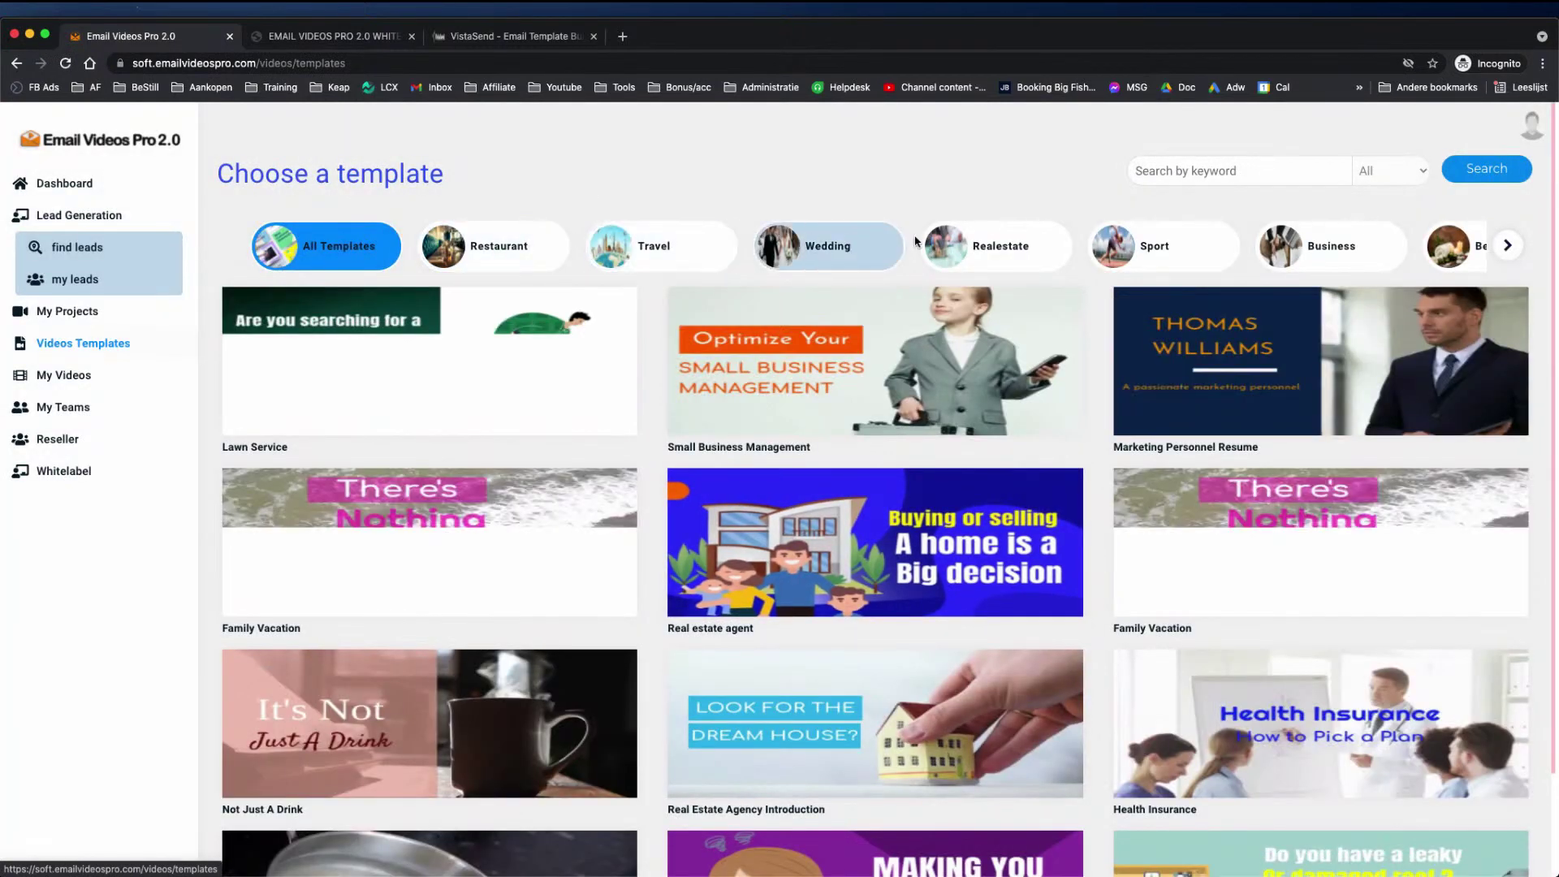
- Advance the category carousel to Beauty Shop through Home Cleaning and scroll the template grid
click(1511, 247)
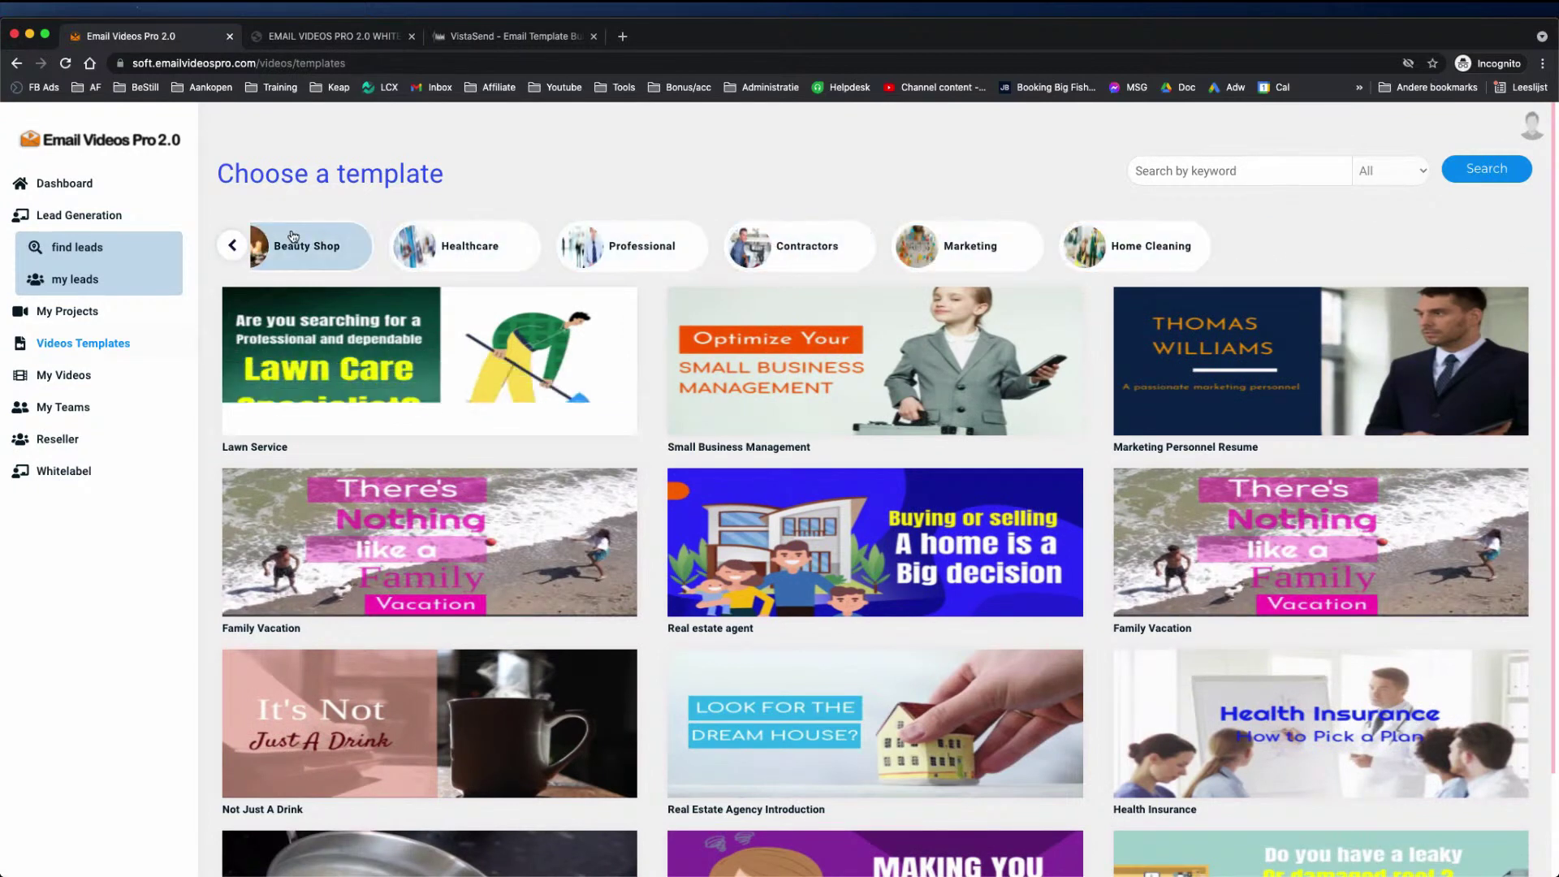
mouse_move(548, 420)
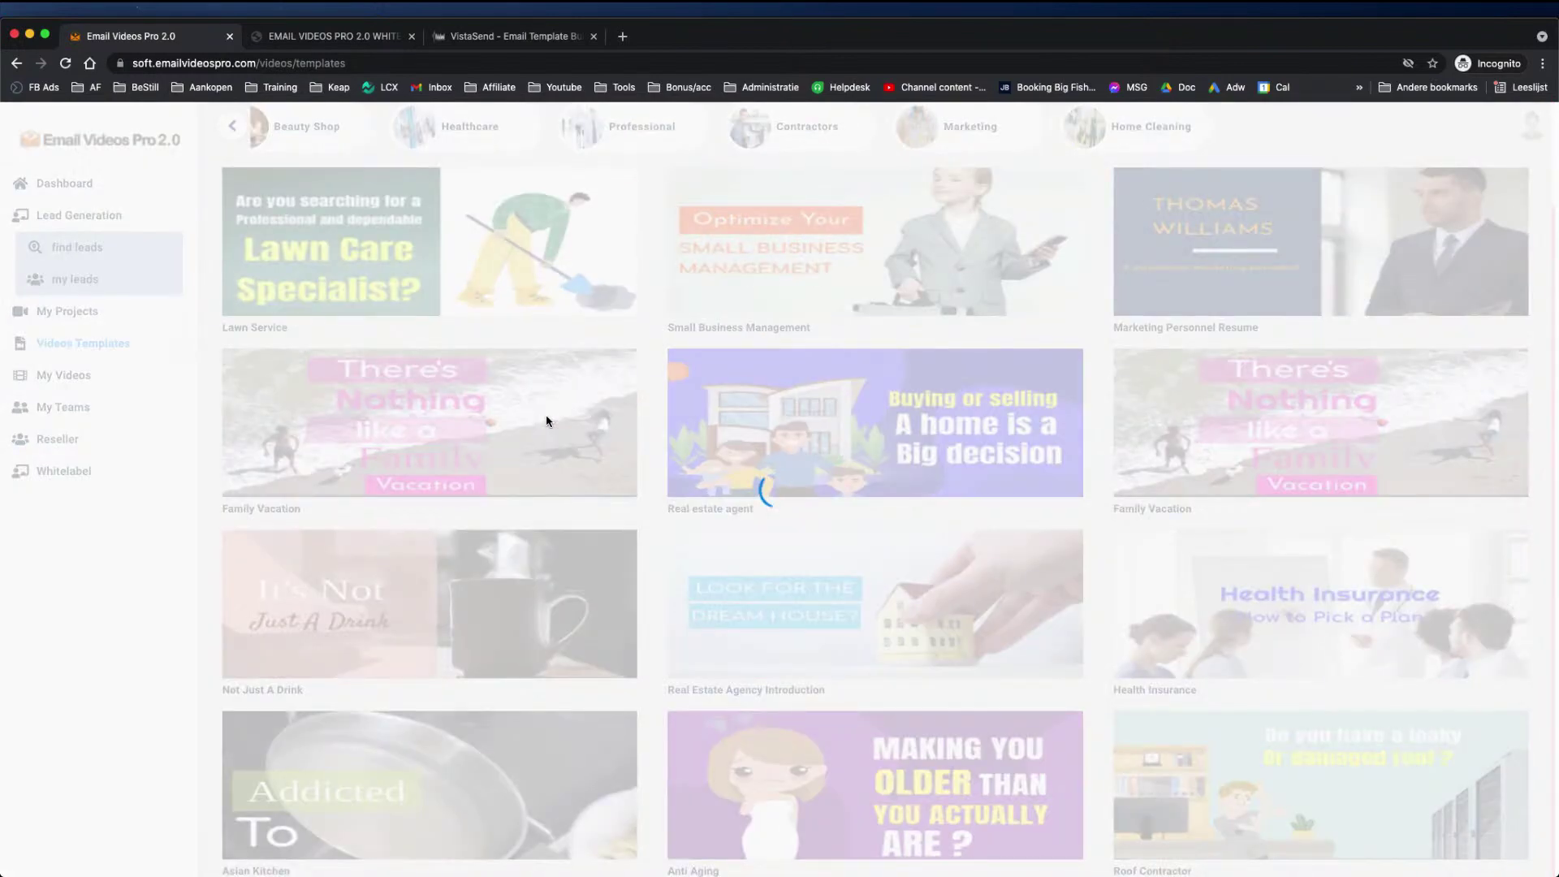
scroll(546, 424, down, 3)
scroll(543, 428, down, 2)
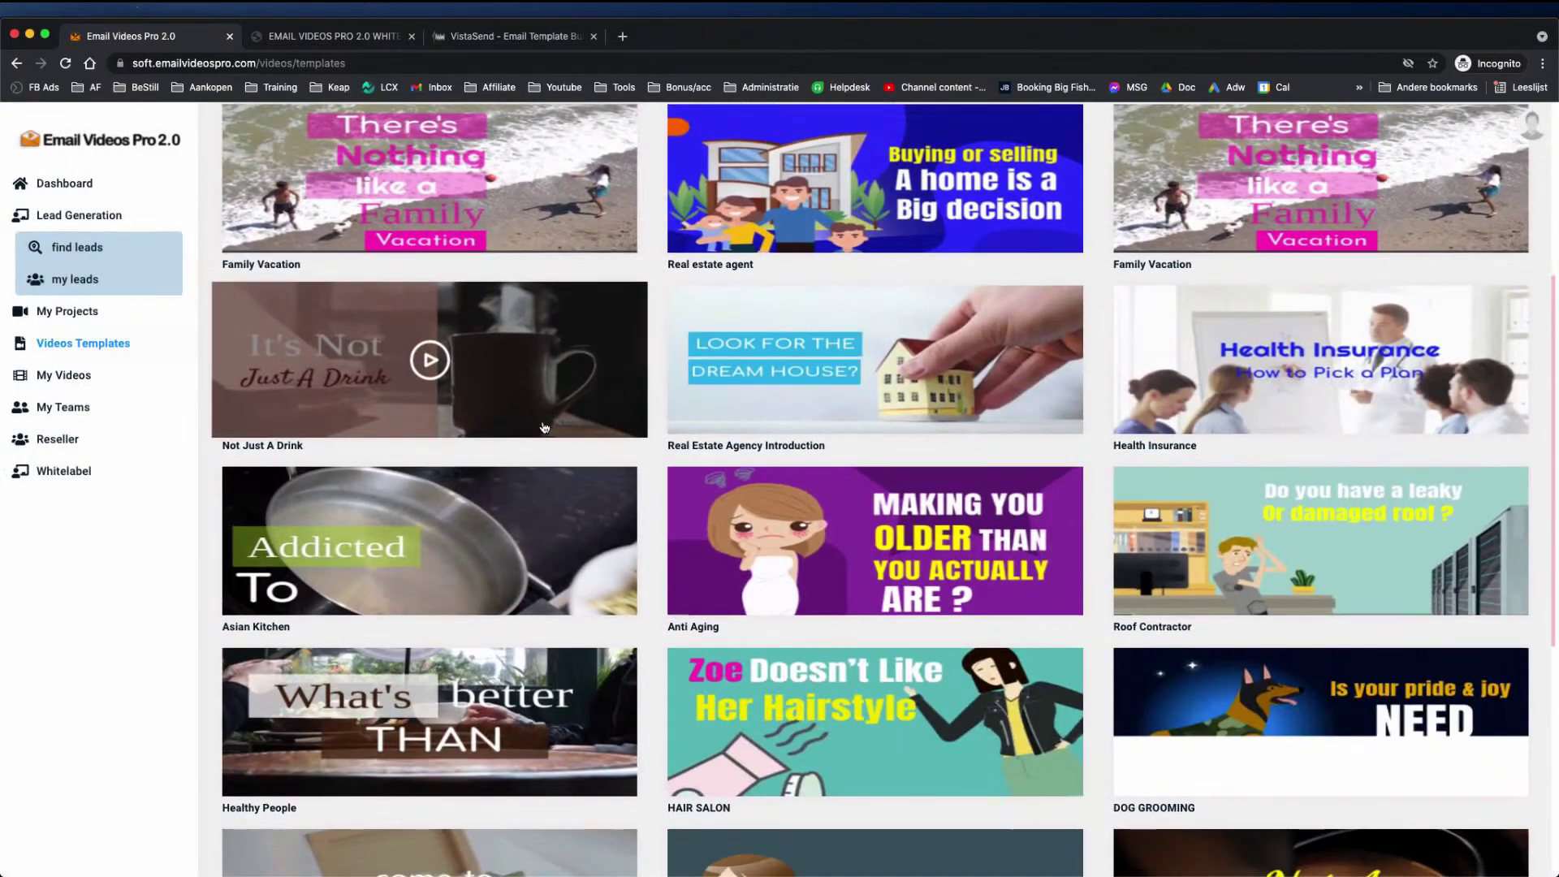
scroll(543, 428, up, 5)
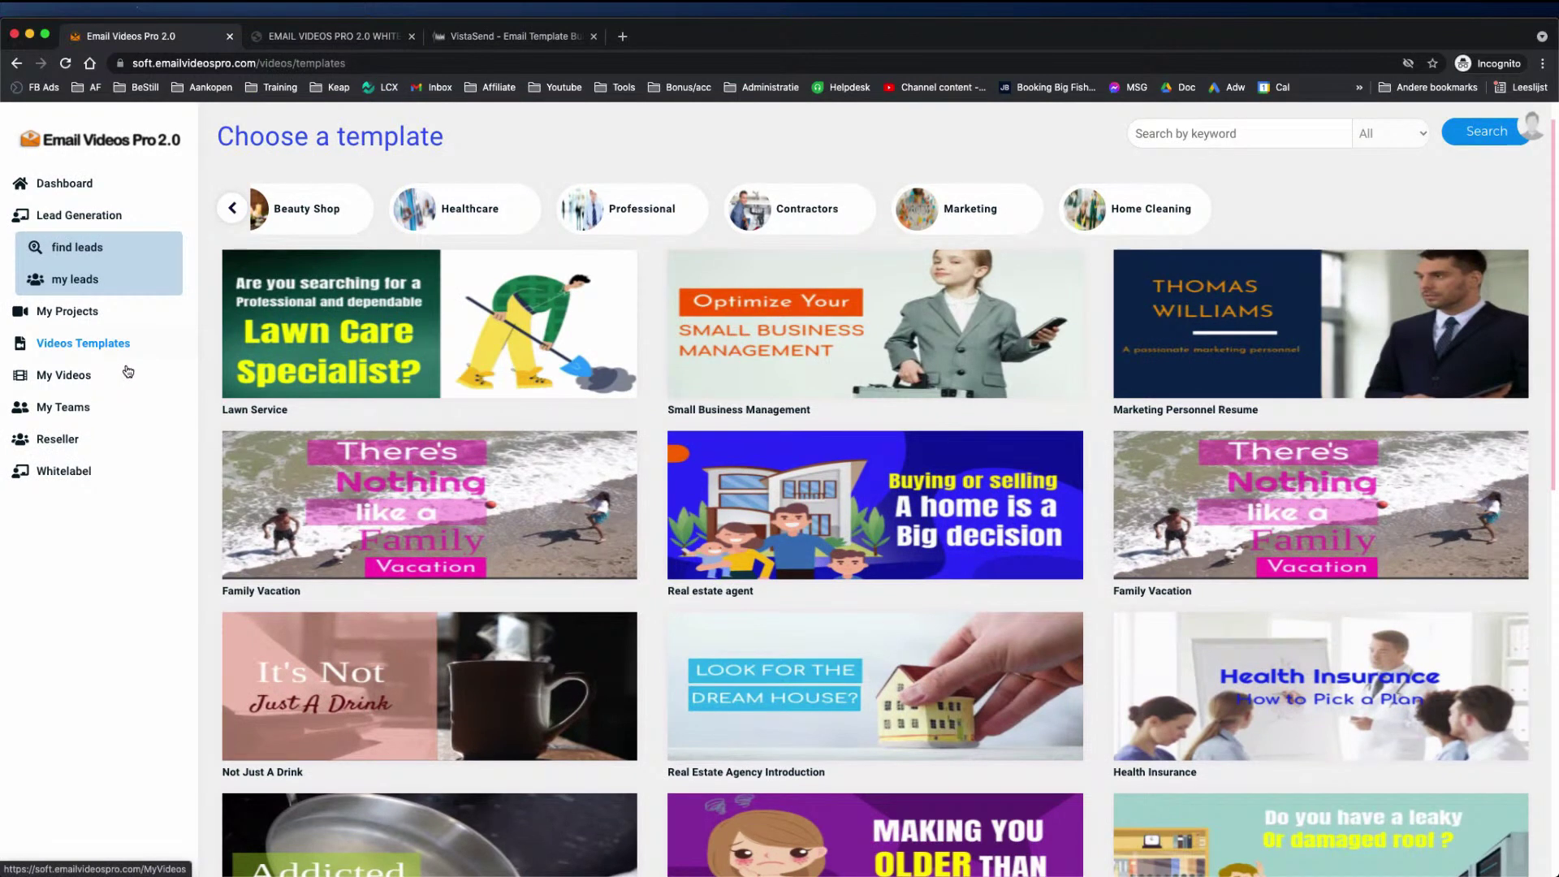
- View the empty My Teams page, then show My Videos with its five videos
click(62, 410)
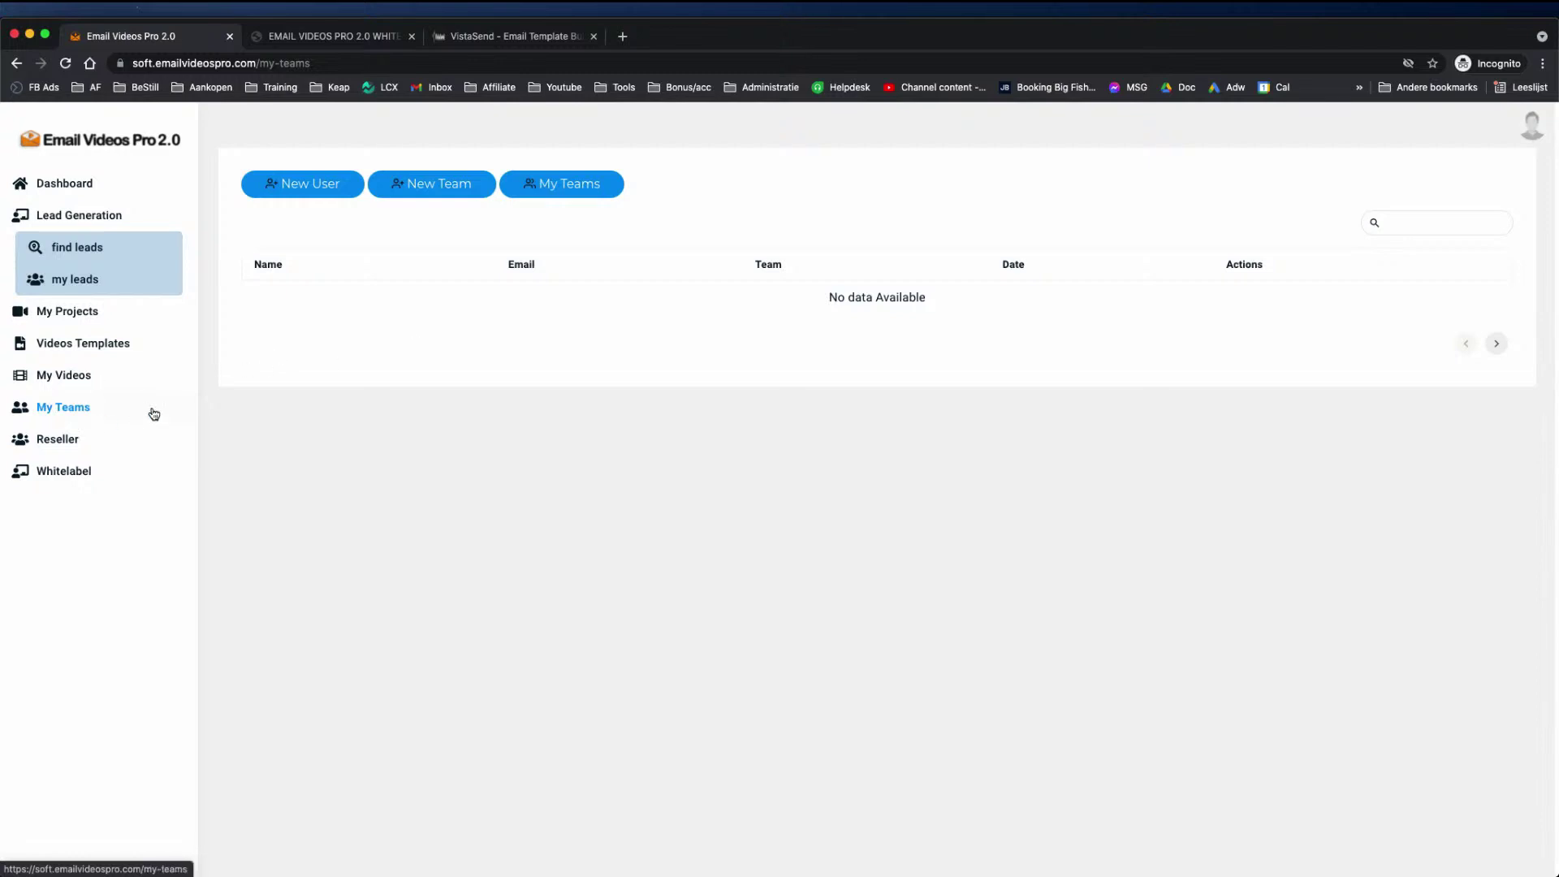
click(64, 378)
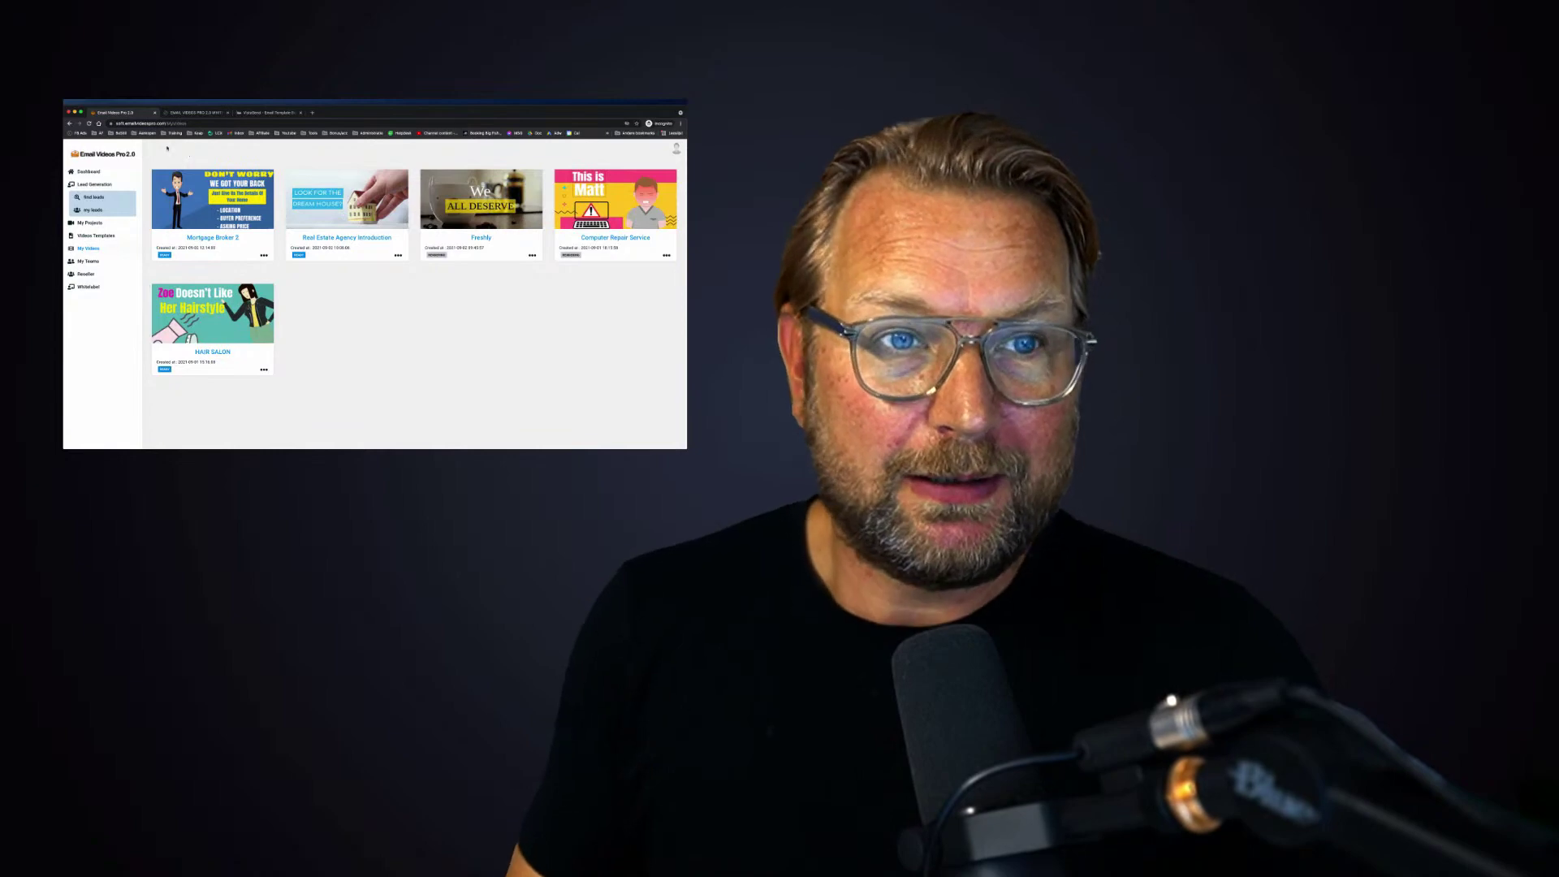
- Switch to the Email Videos Pro review page and scroll to the Pricing/Funnel section
click(190, 114)
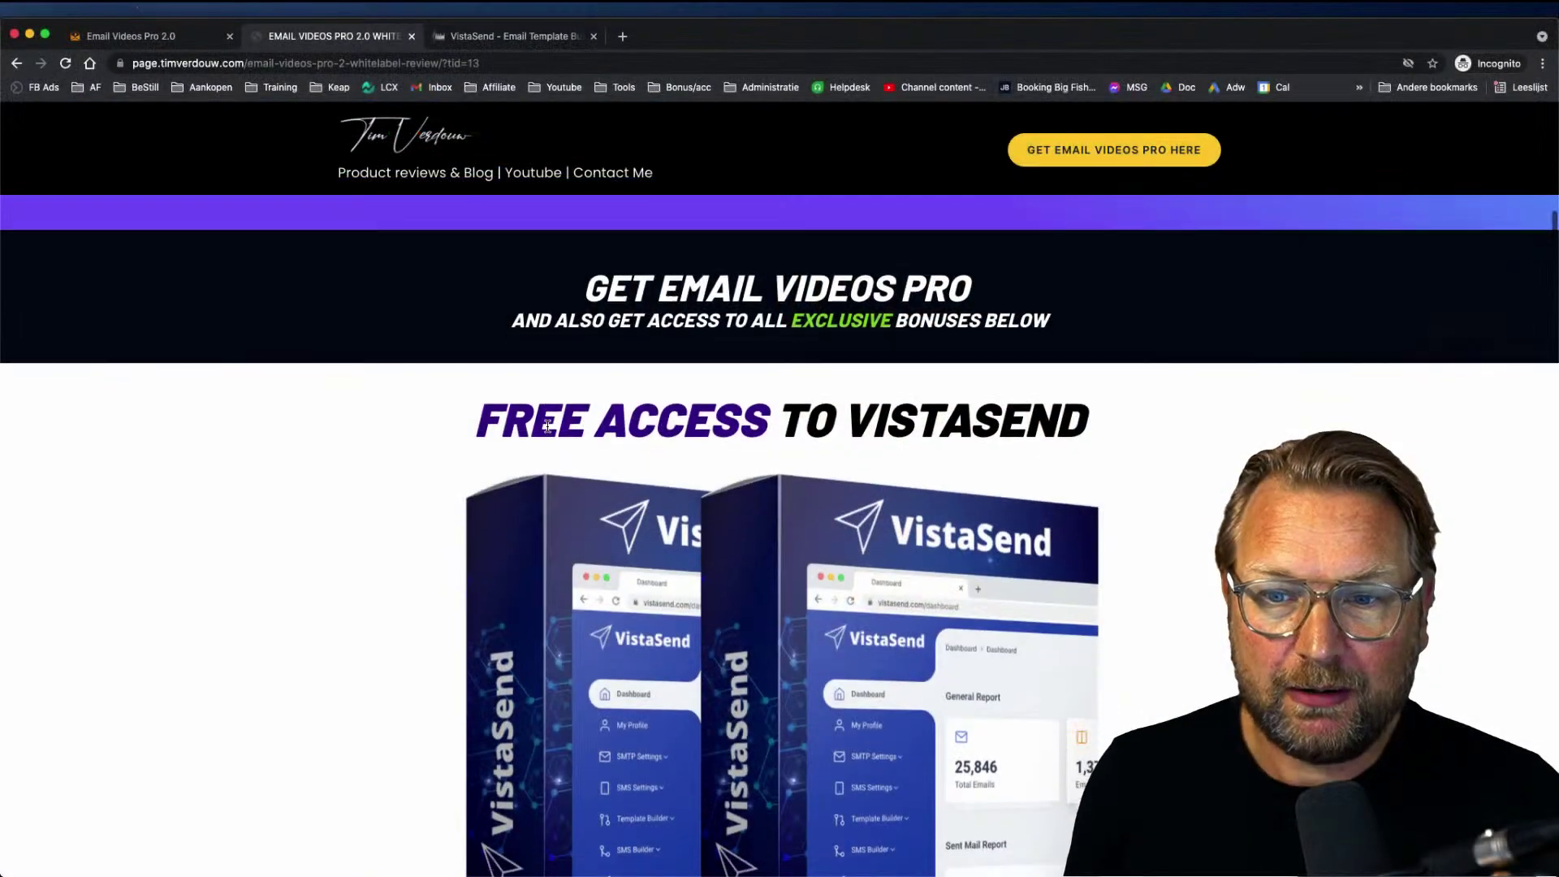
scroll(546, 426, down, 2)
scroll(548, 422, up, 10)
scroll(548, 418, down, 2)
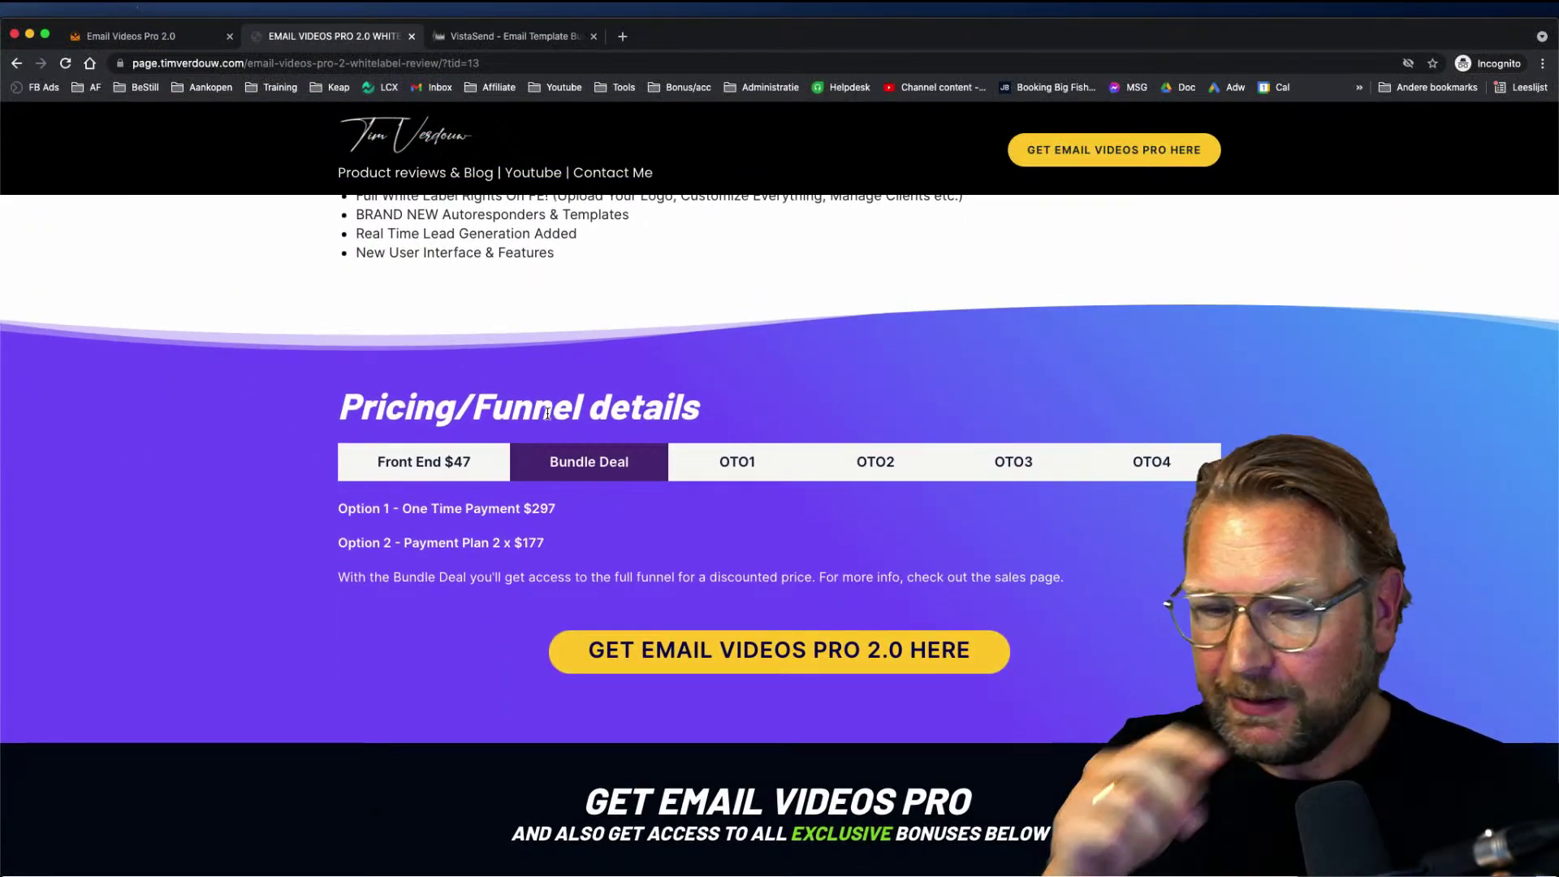
- Show the Front End $47 tier, highlight its description, then show the OTO1 $67 tier
click(449, 455)
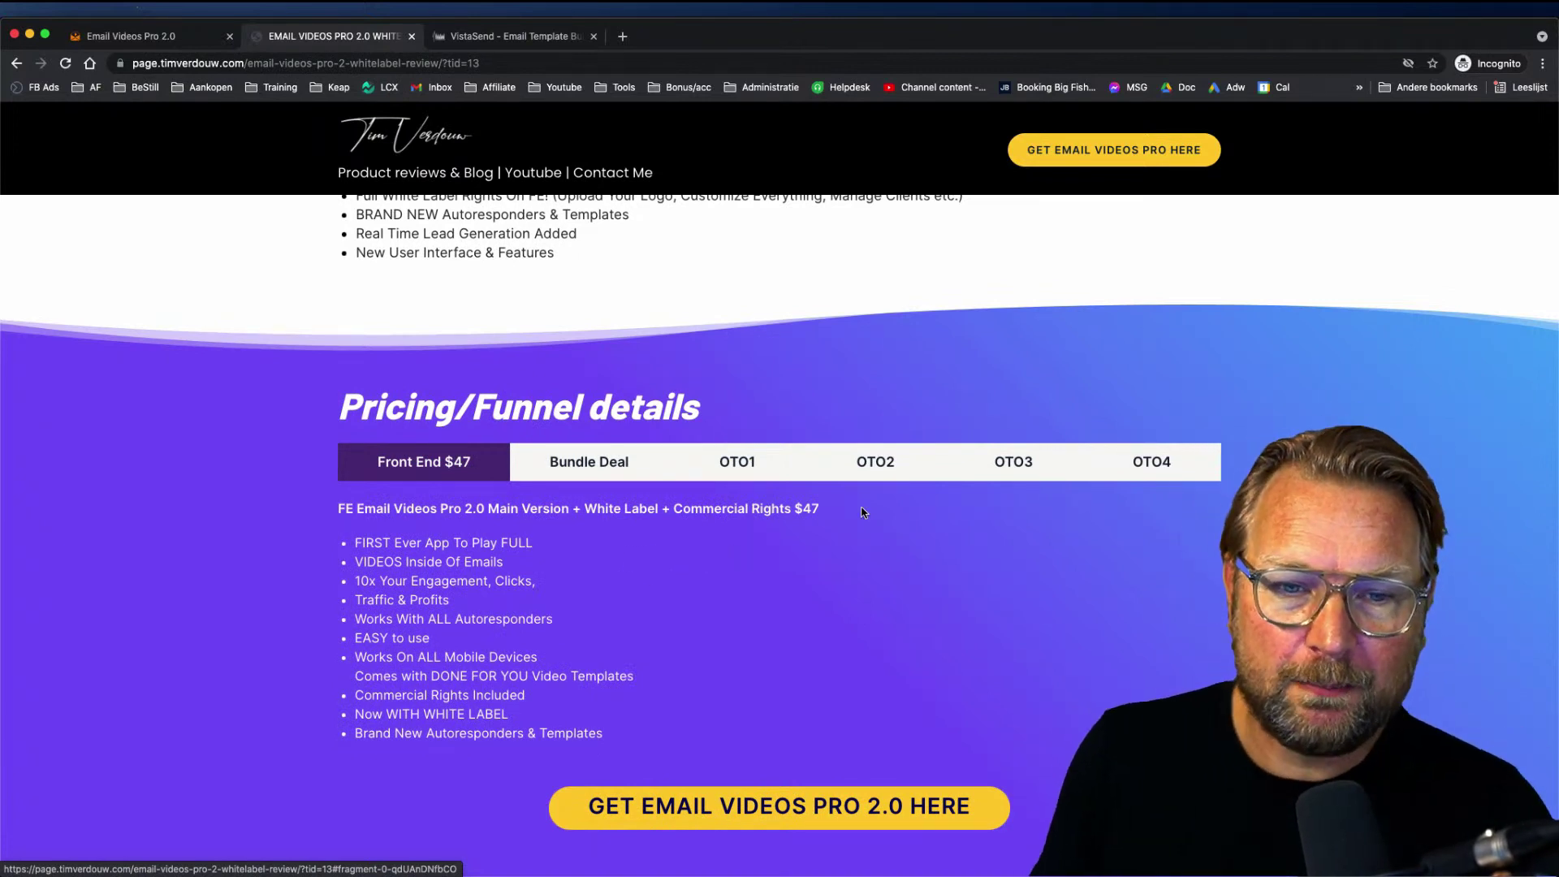
scroll(857, 524, down, 1)
scroll(855, 524, down, 1)
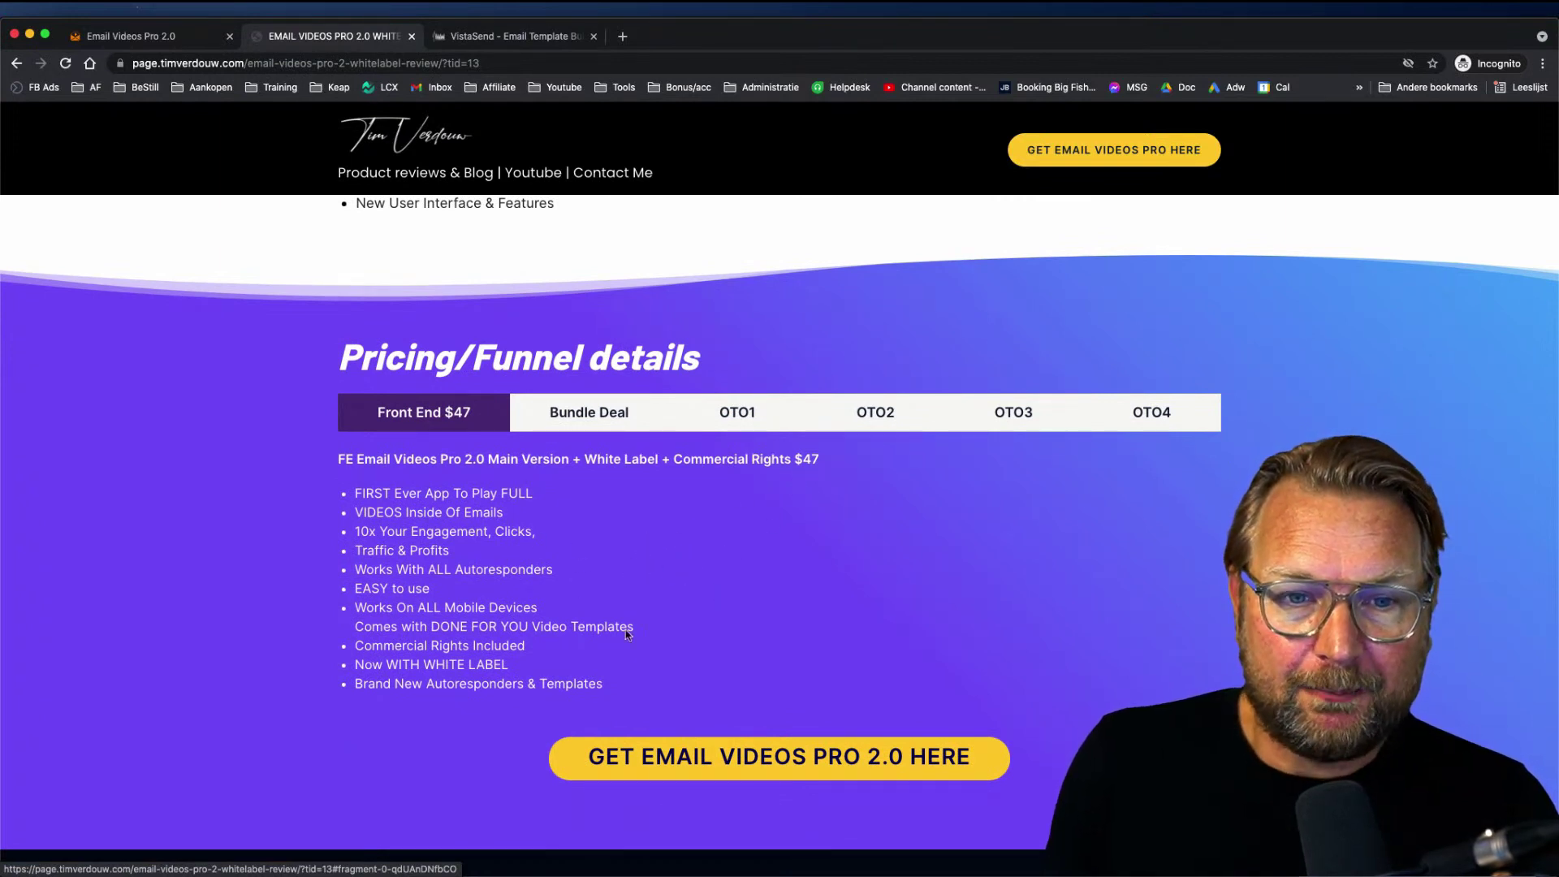
drag(490, 460, 816, 451)
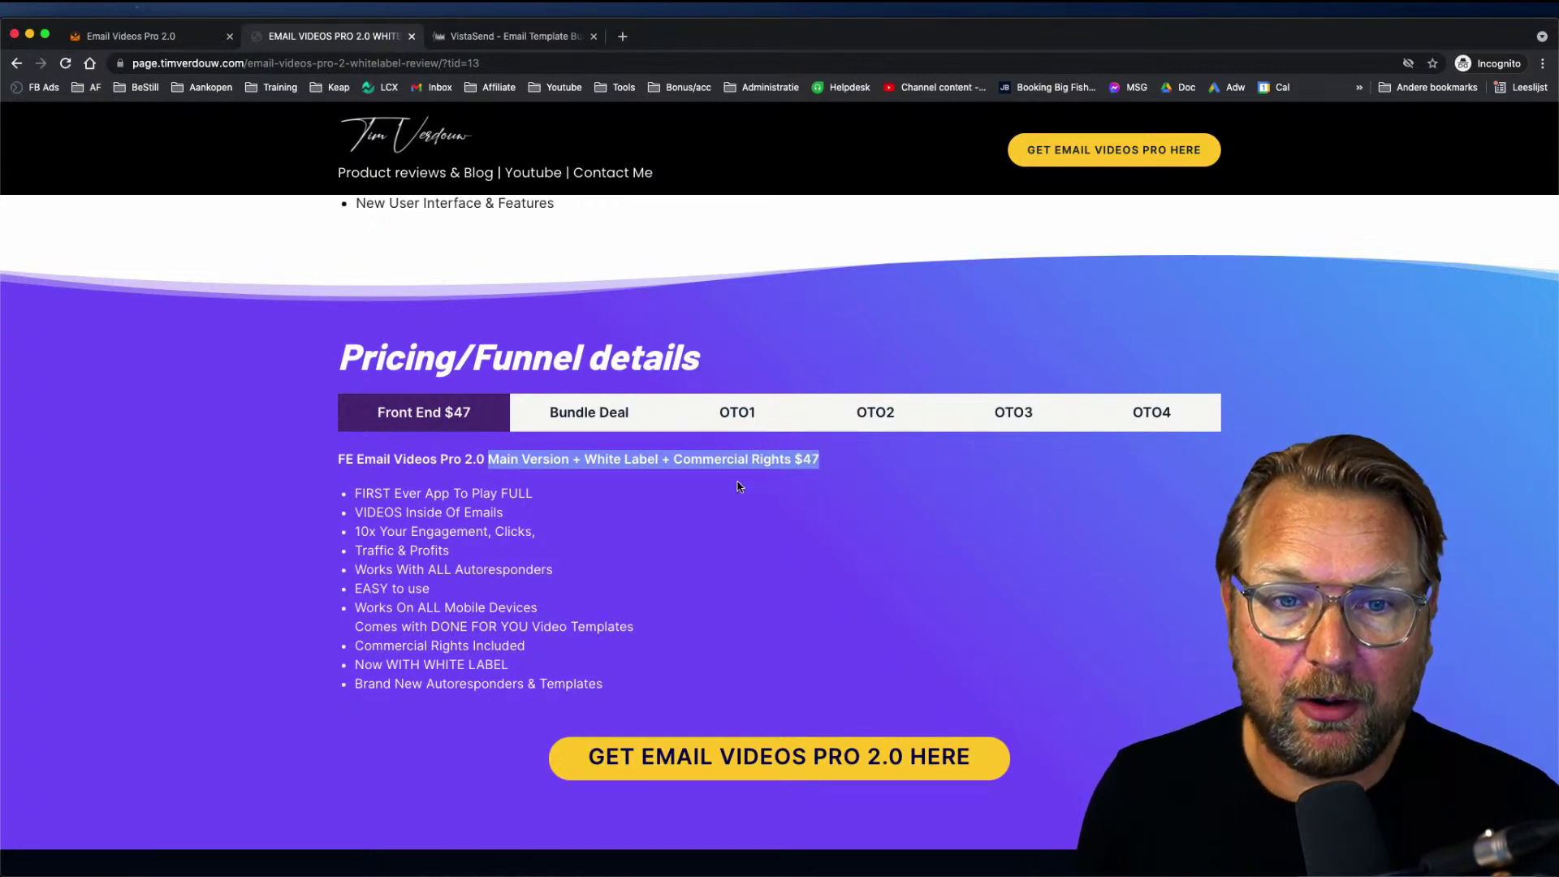
click(745, 415)
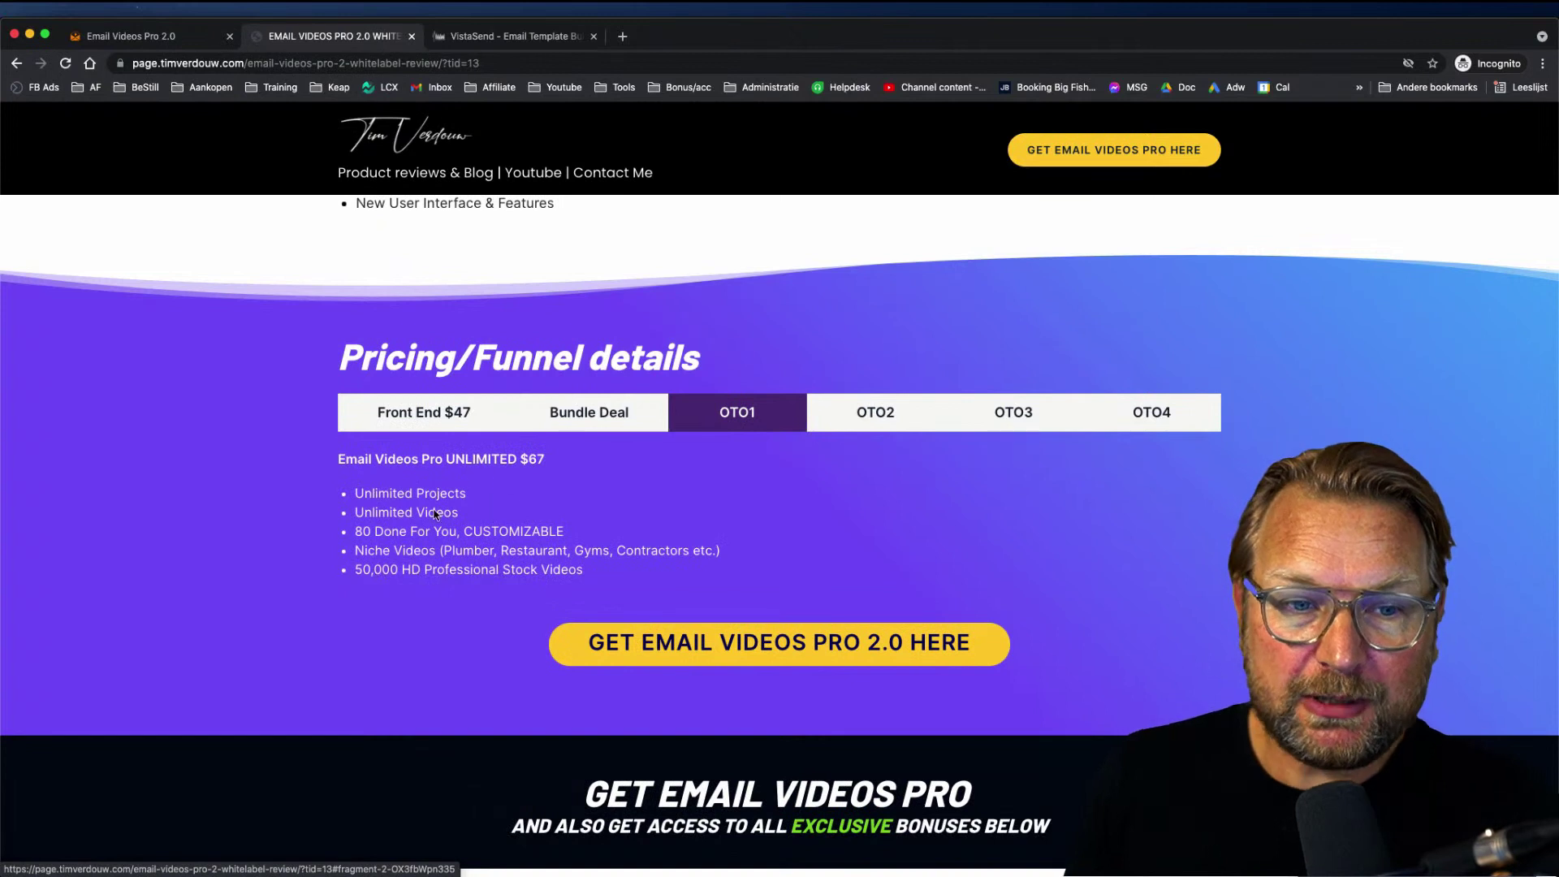
- Highlight the OTO1 done-for-you, niche and 50,000 HD stock video bullets before moving to OTO2 Elite
drag(367, 534, 733, 545)
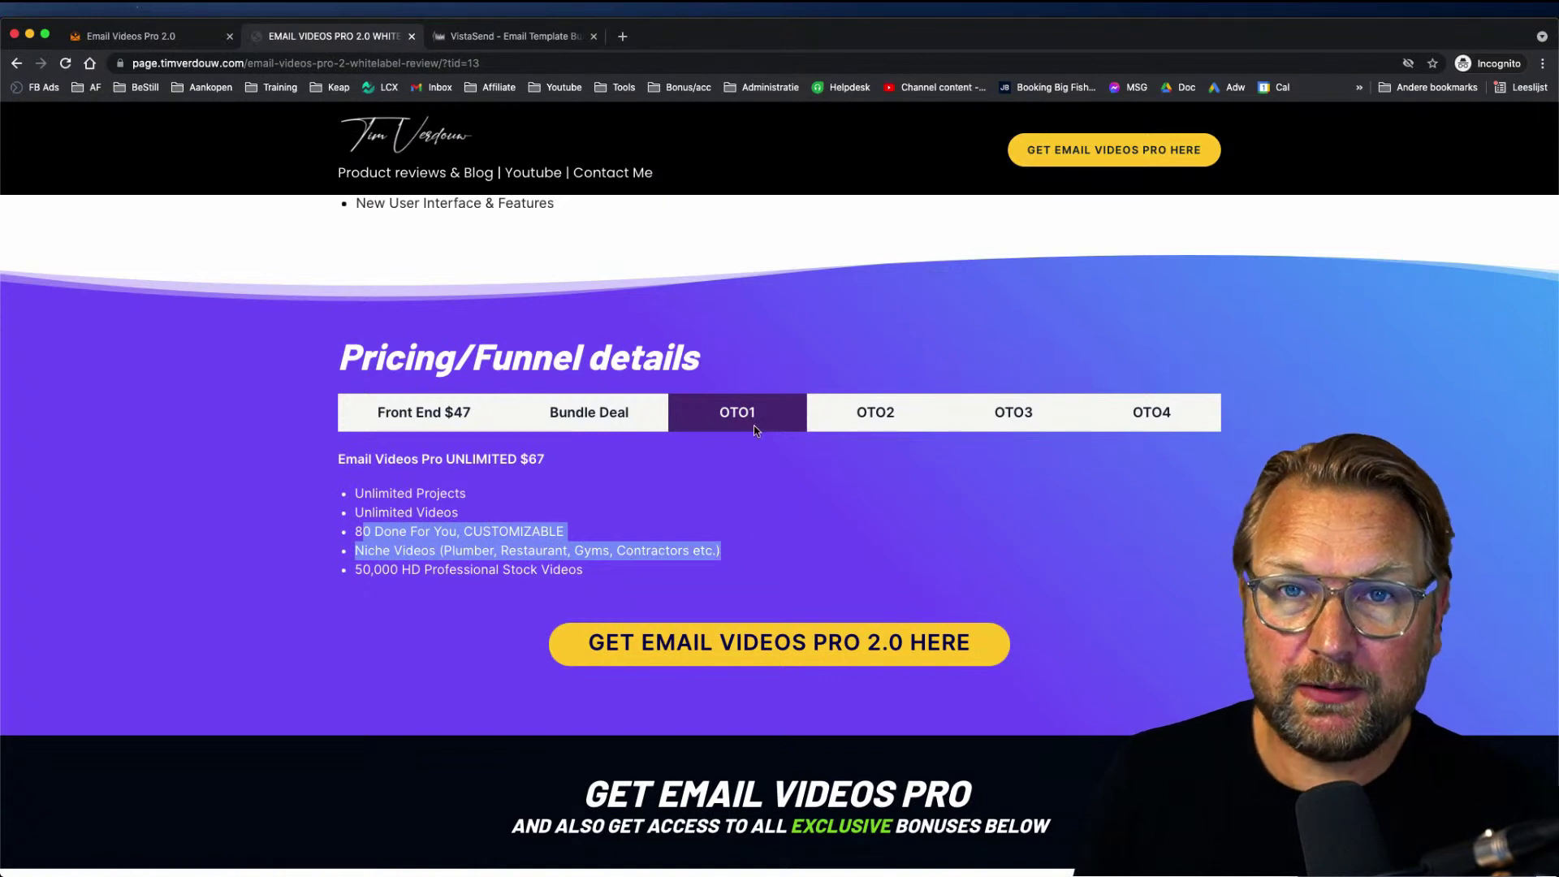
drag(585, 571, 345, 571)
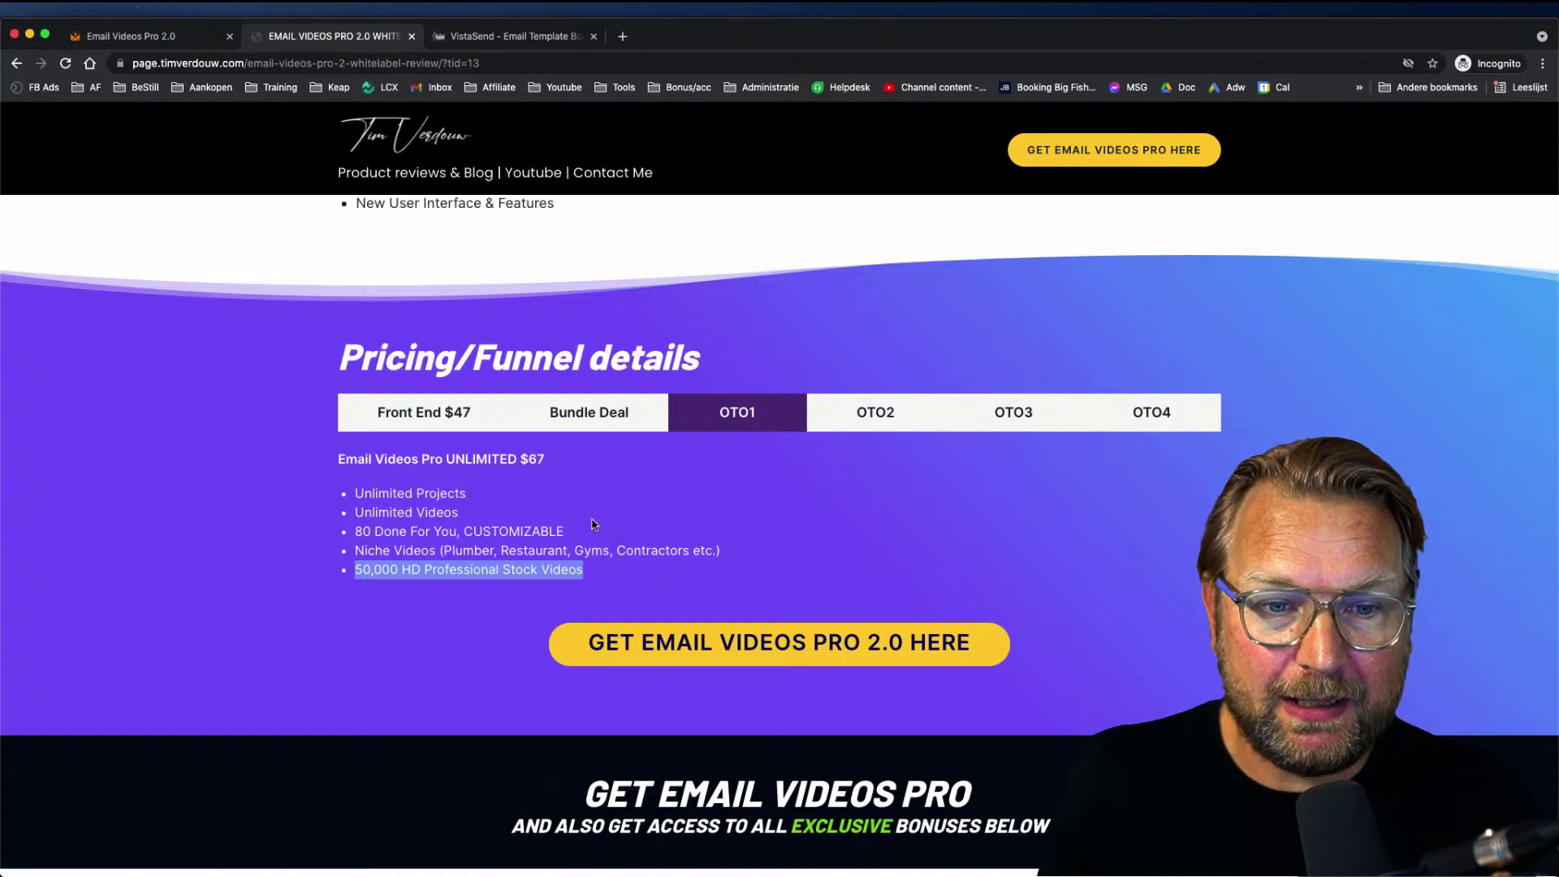
click(604, 514)
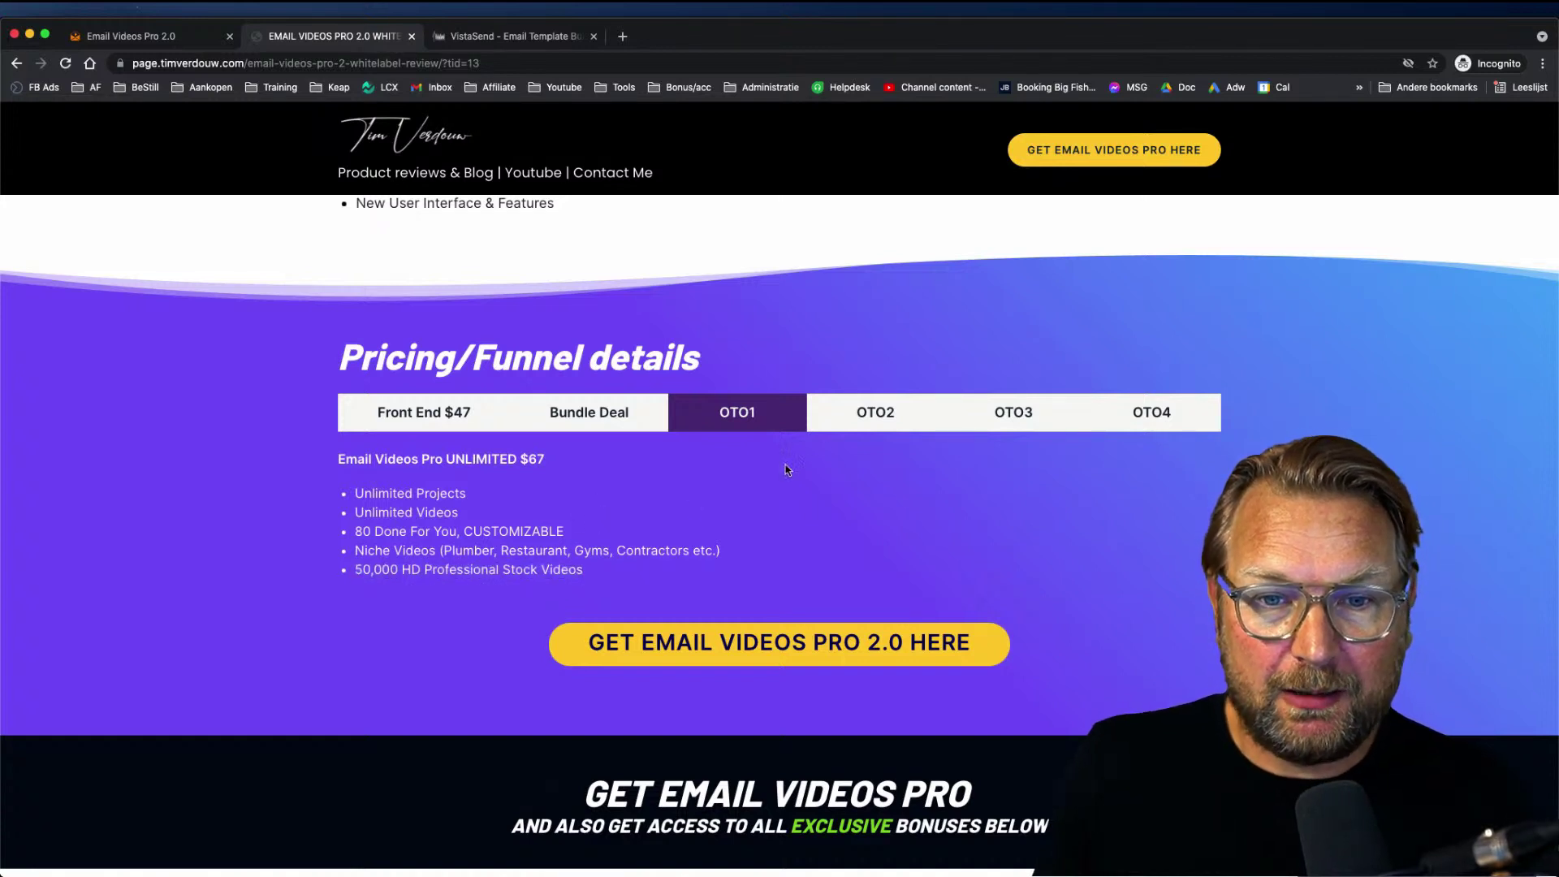
click(872, 423)
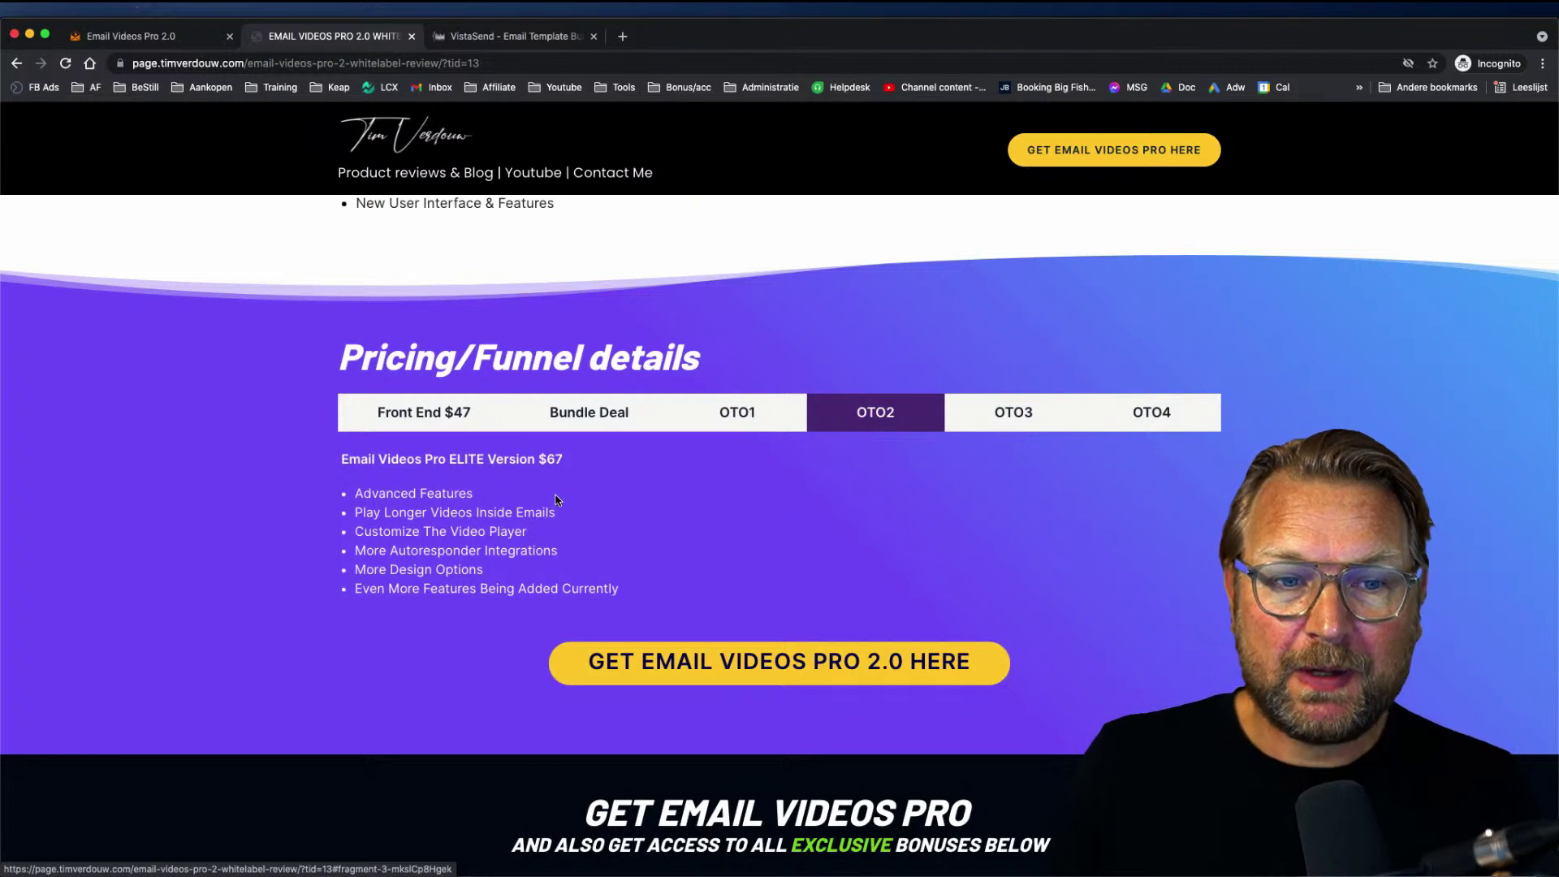
- Highlight OTO2 Elite's longer videos, custom player, design and feature bullets, then show OTO3 White Label
drag(357, 510, 525, 531)
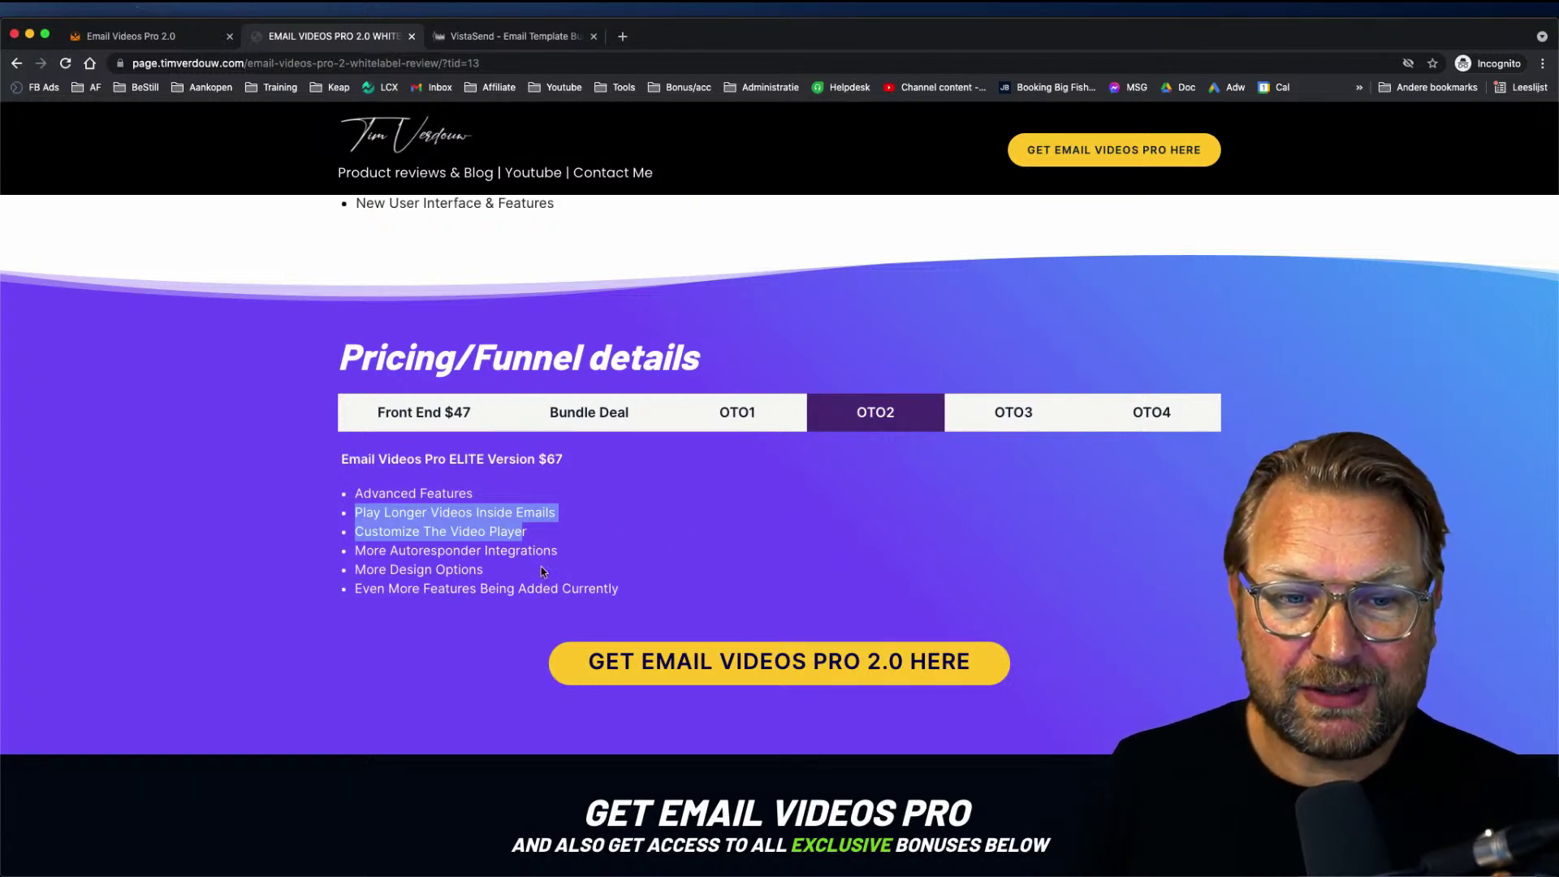
drag(542, 571, 429, 564)
drag(623, 589, 401, 589)
click(1022, 422)
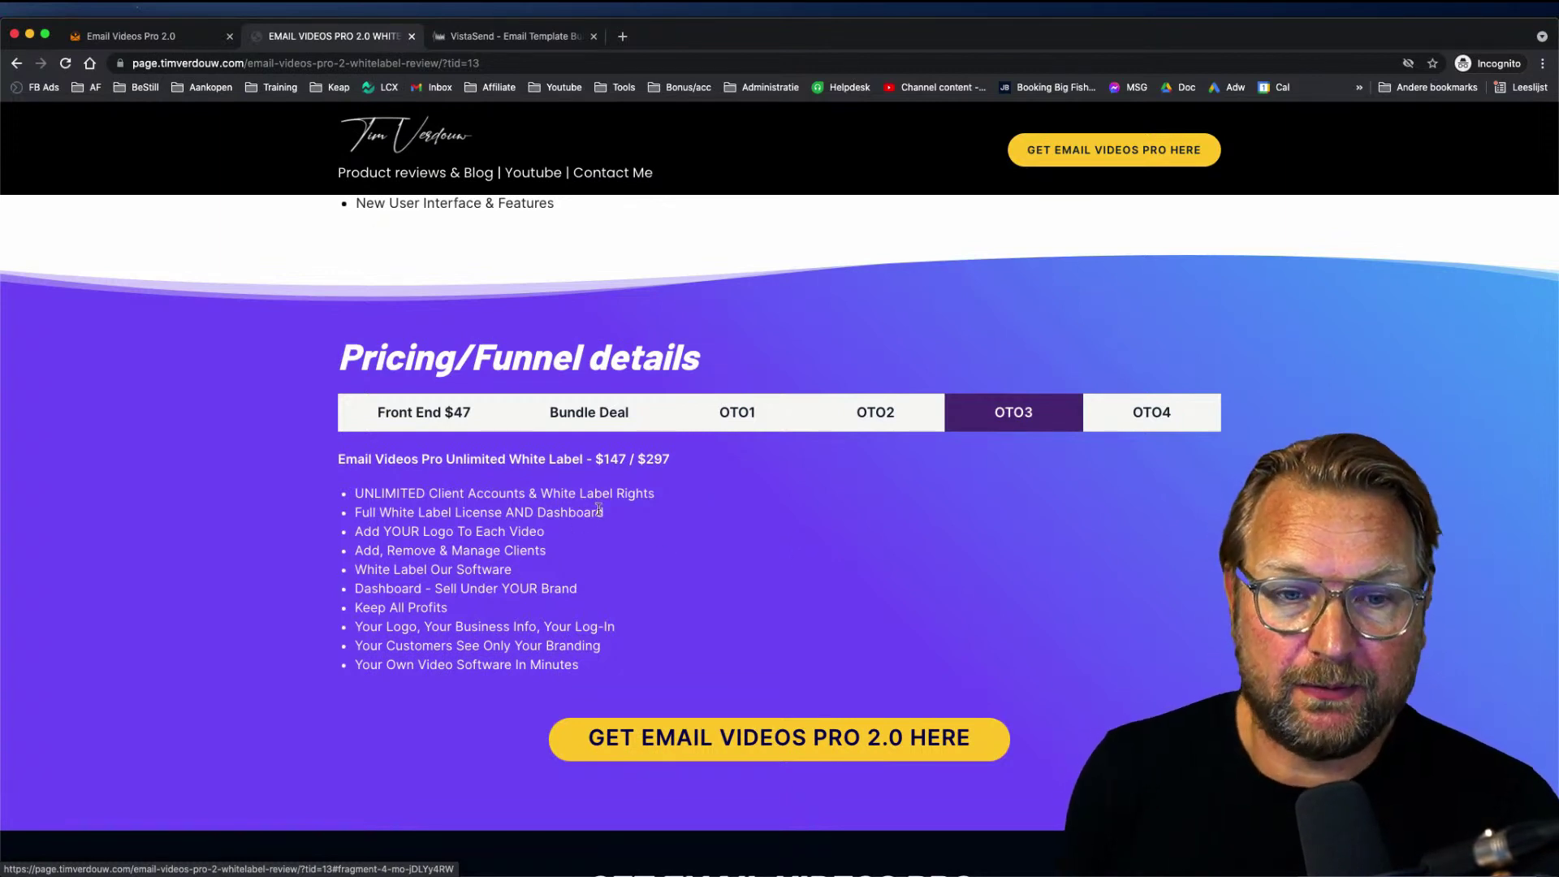
- Highlight the OTO3 white label bullets, then show the OTO4 Agency Marketing Kit $37 tier
drag(355, 493, 610, 526)
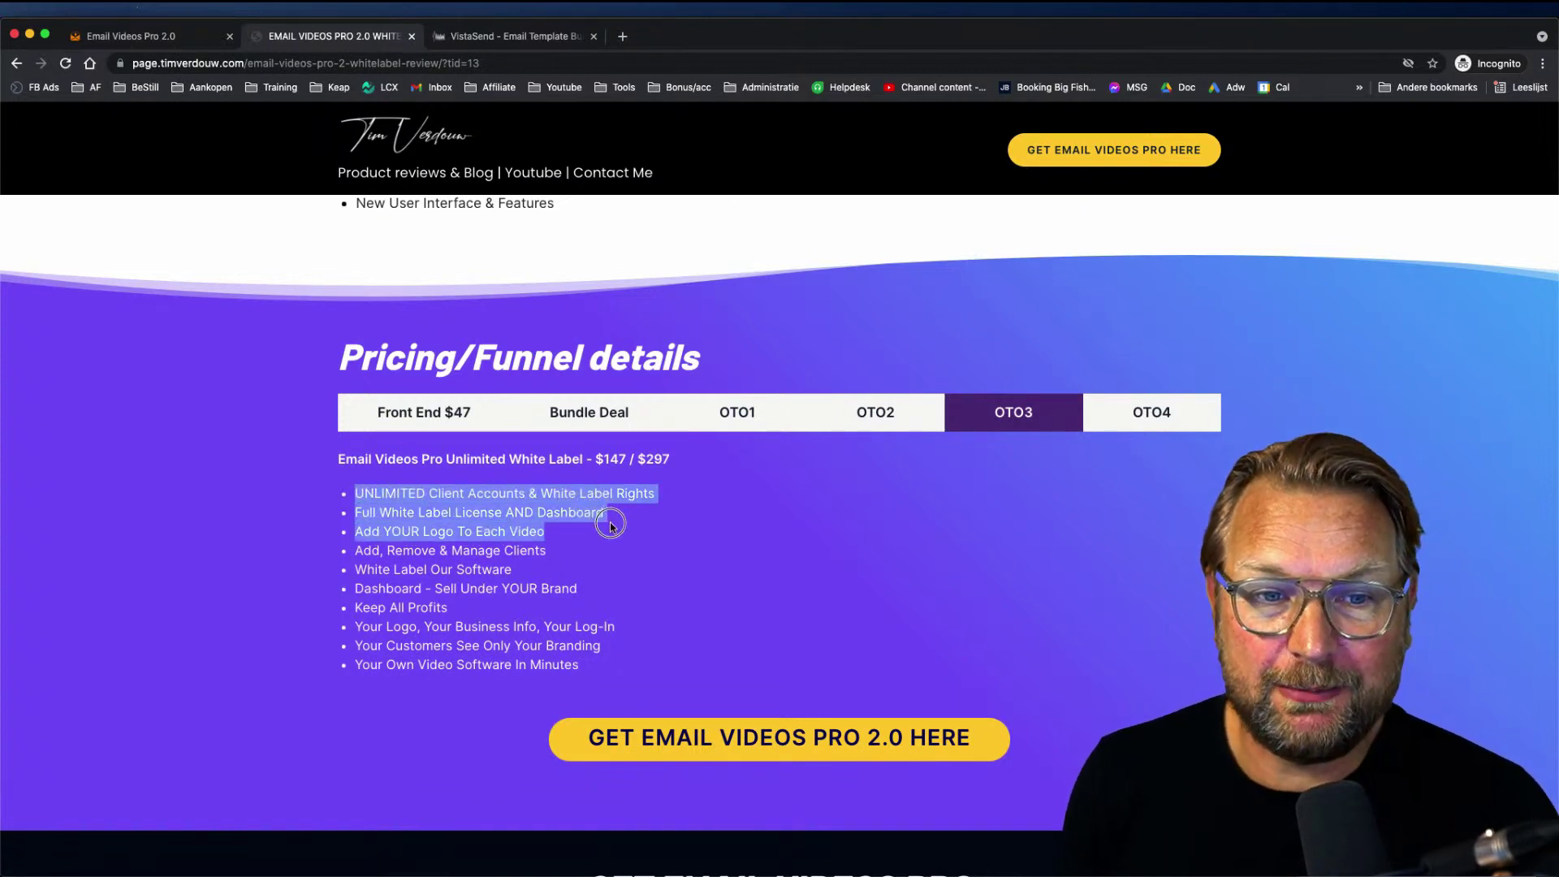
click(595, 552)
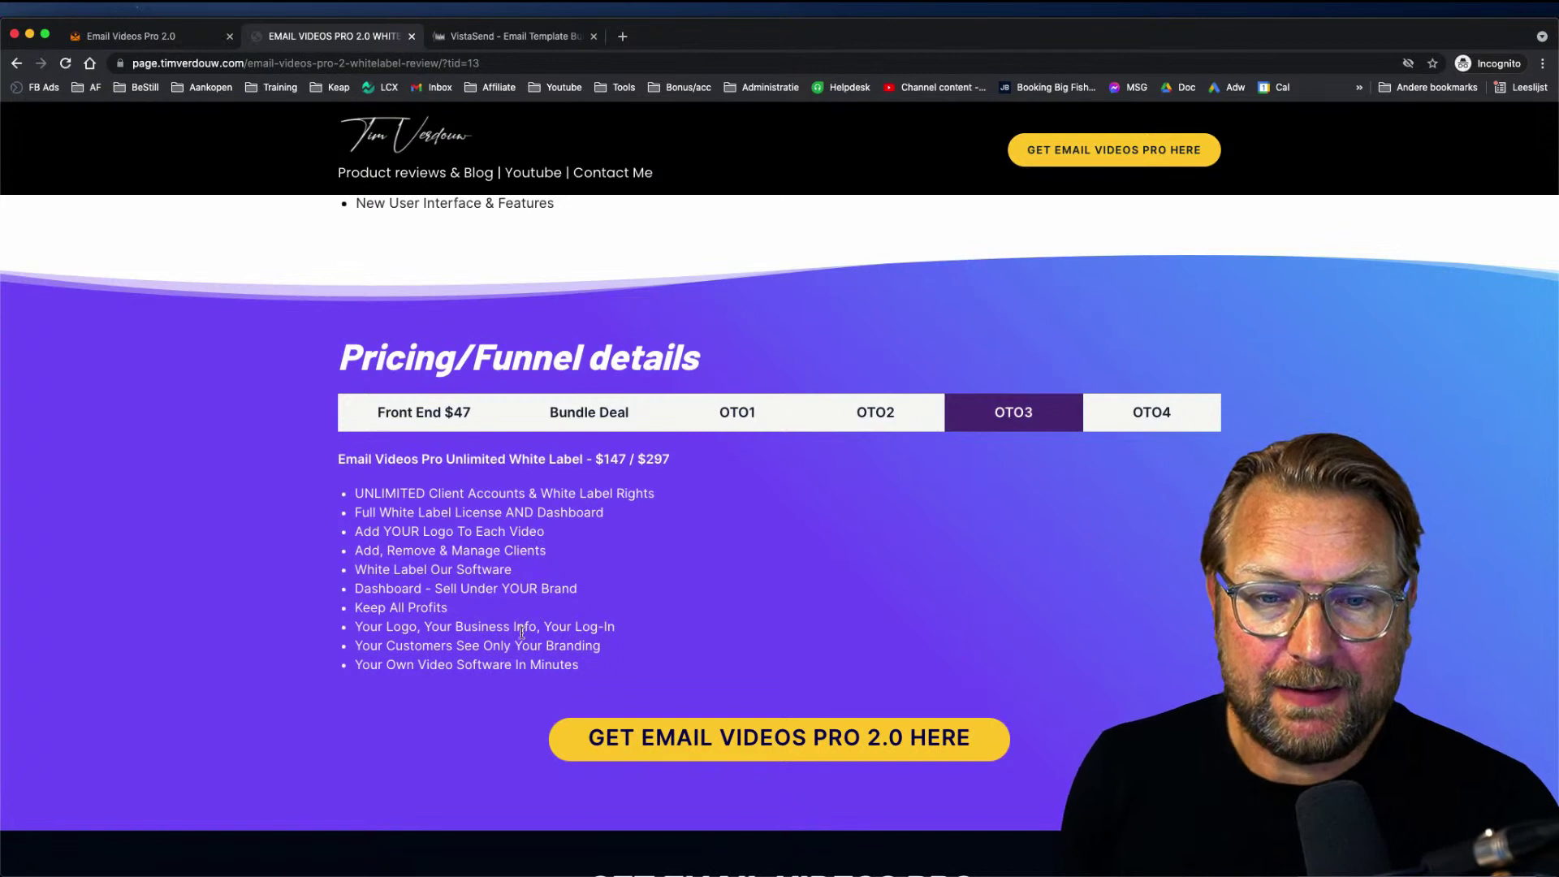
click(1142, 418)
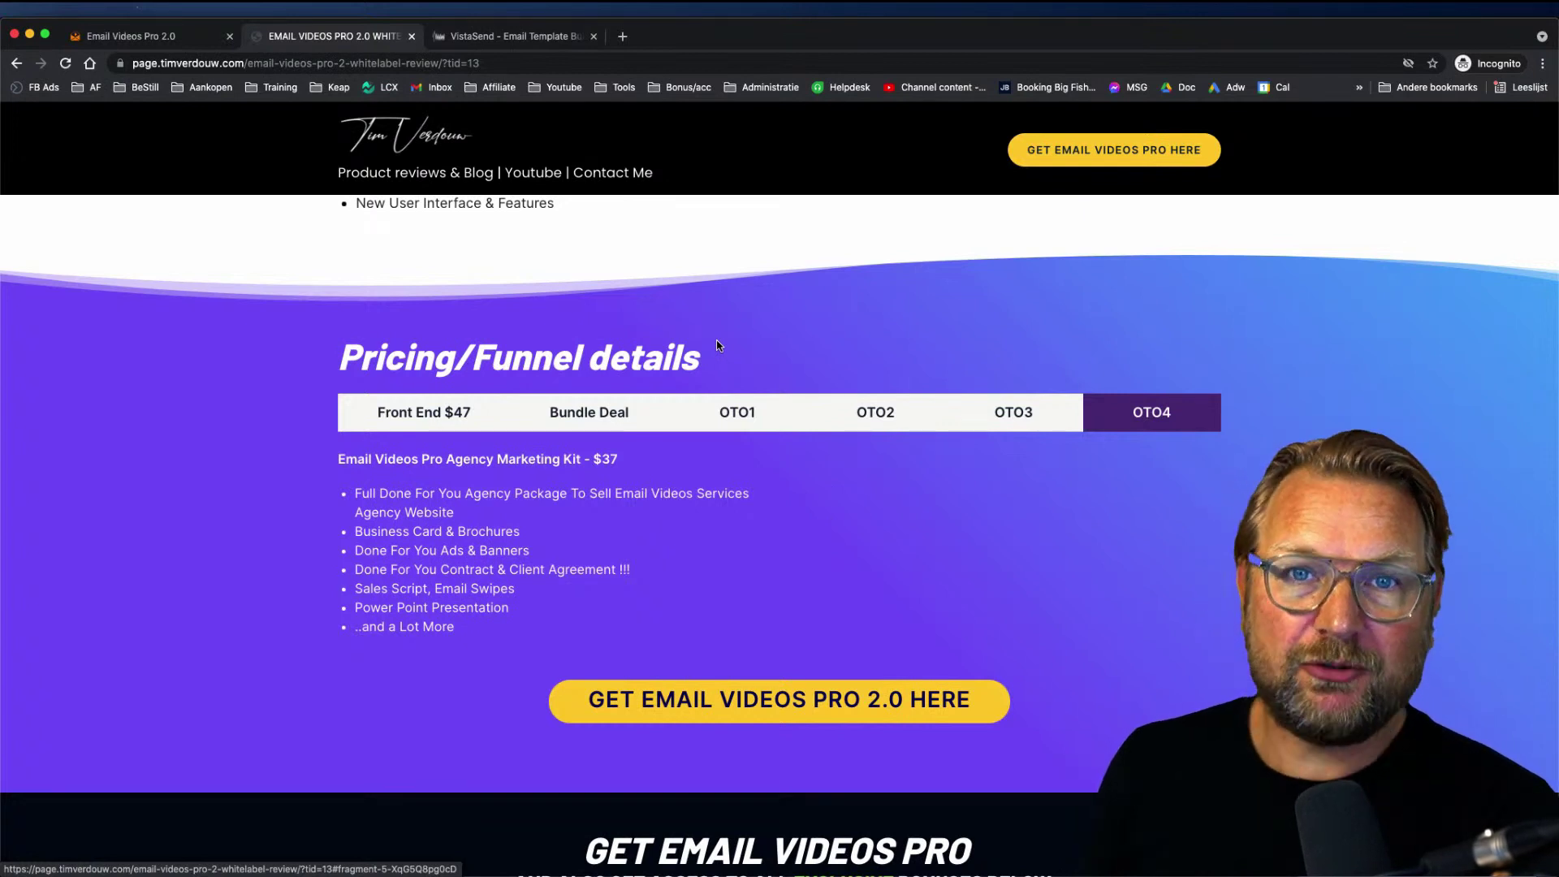
click(610, 412)
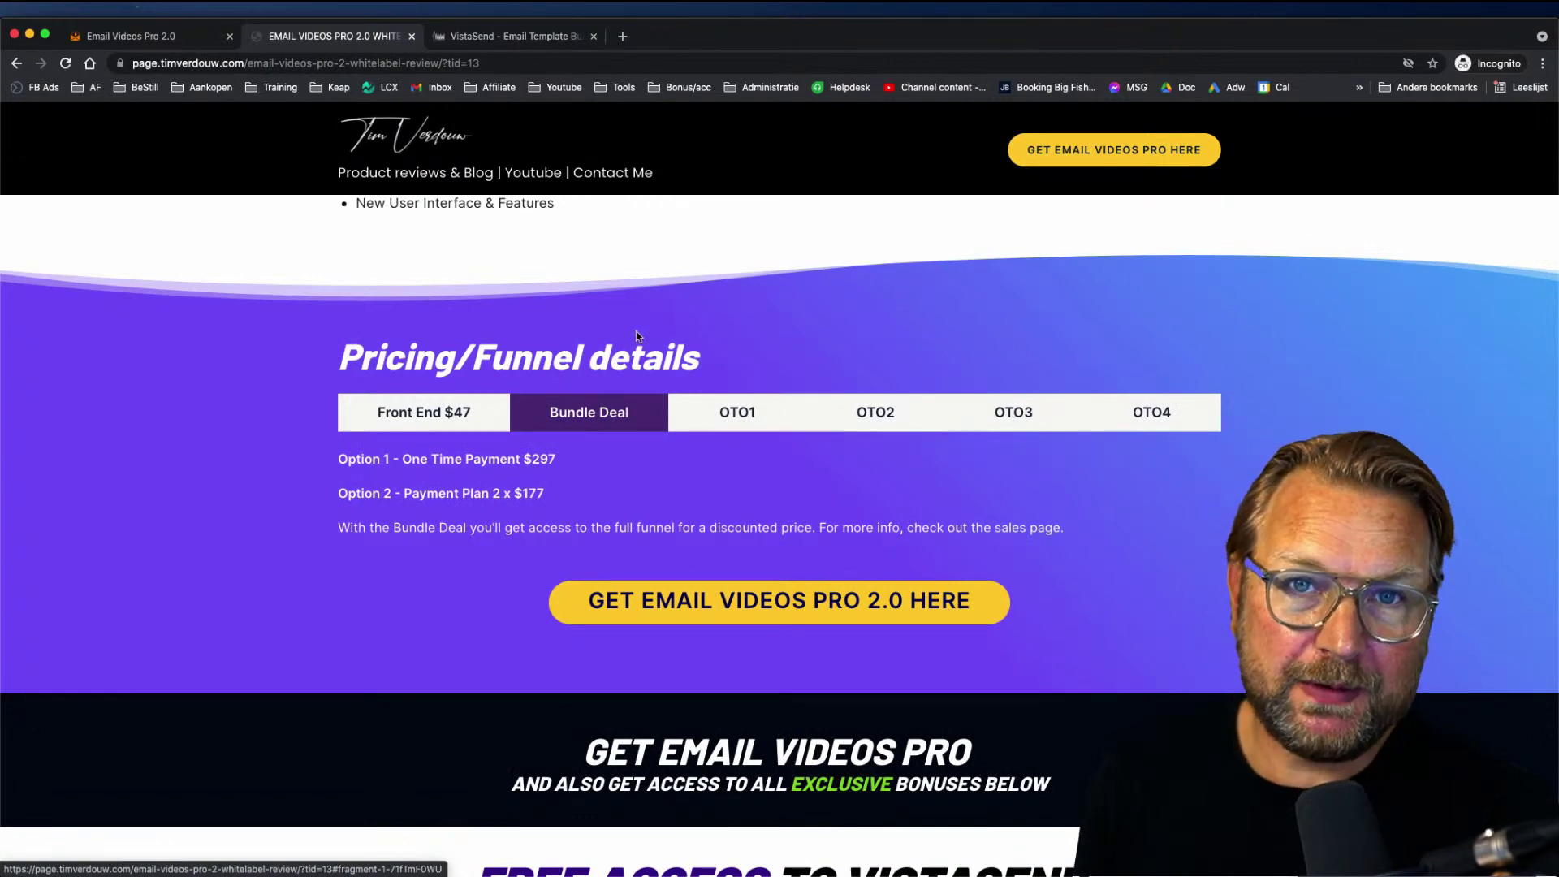
- Cycle through the Front End, OTO1, OTO2, OTO3 and OTO4 tiers, ending on Bundle Deal
click(455, 414)
click(735, 414)
click(883, 418)
click(1007, 416)
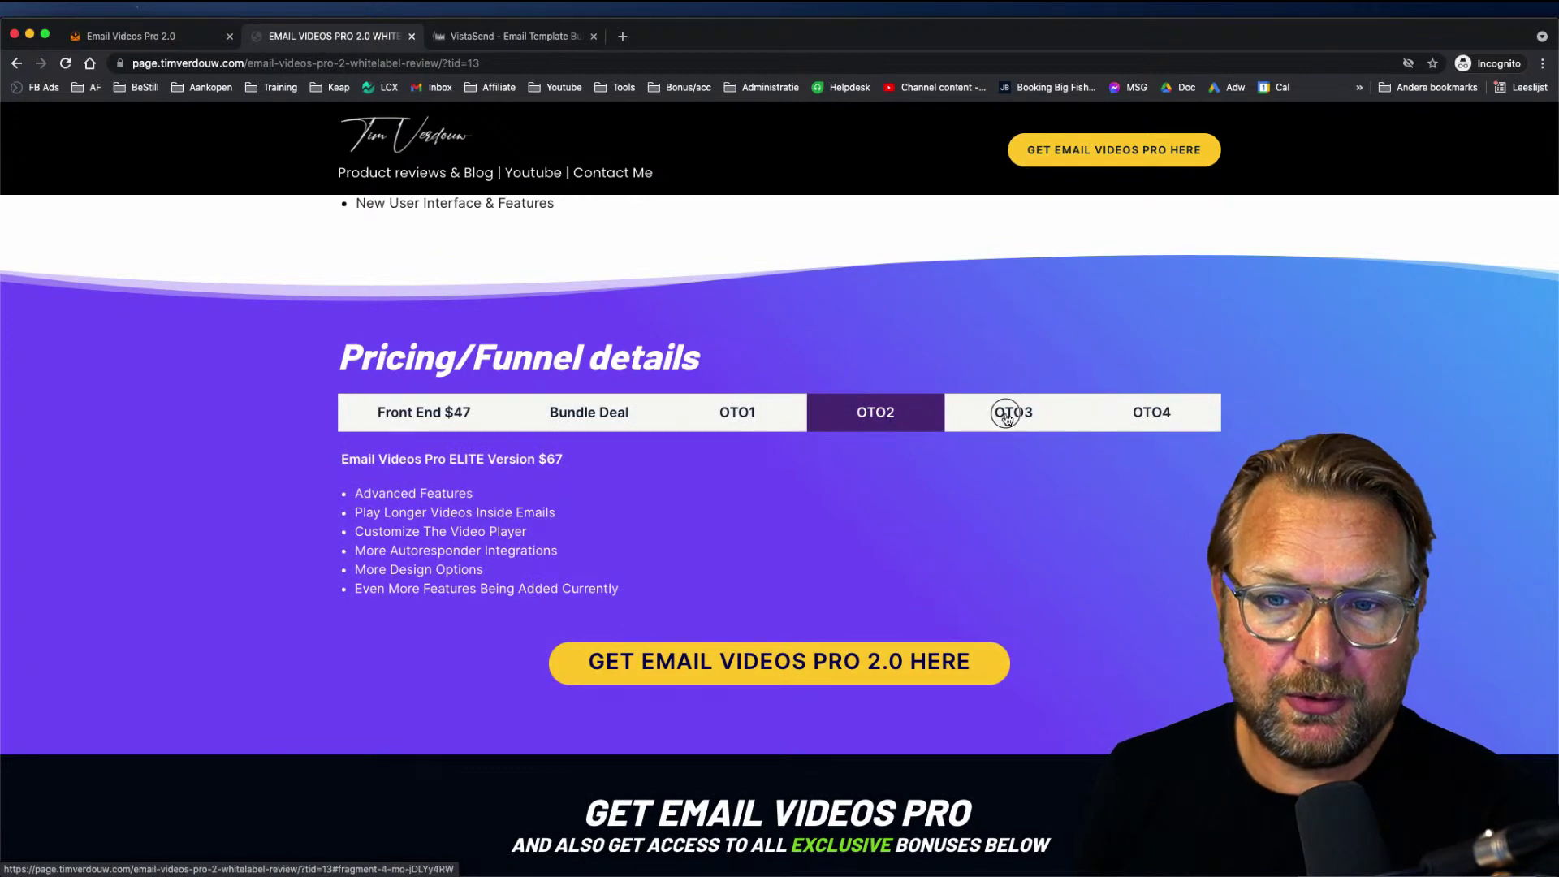
click(1148, 412)
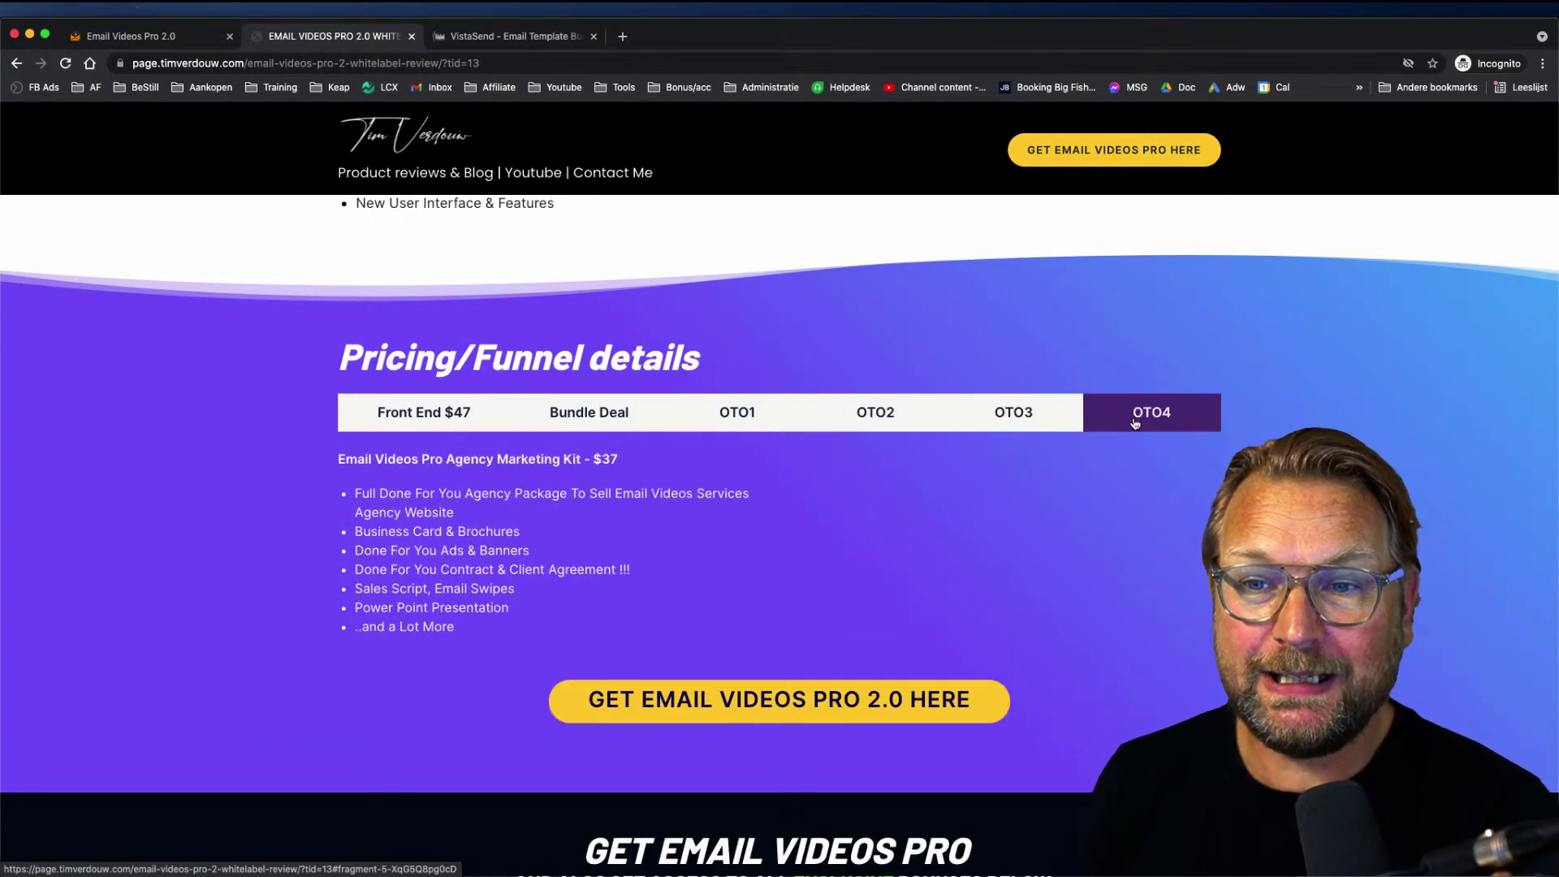
click(596, 417)
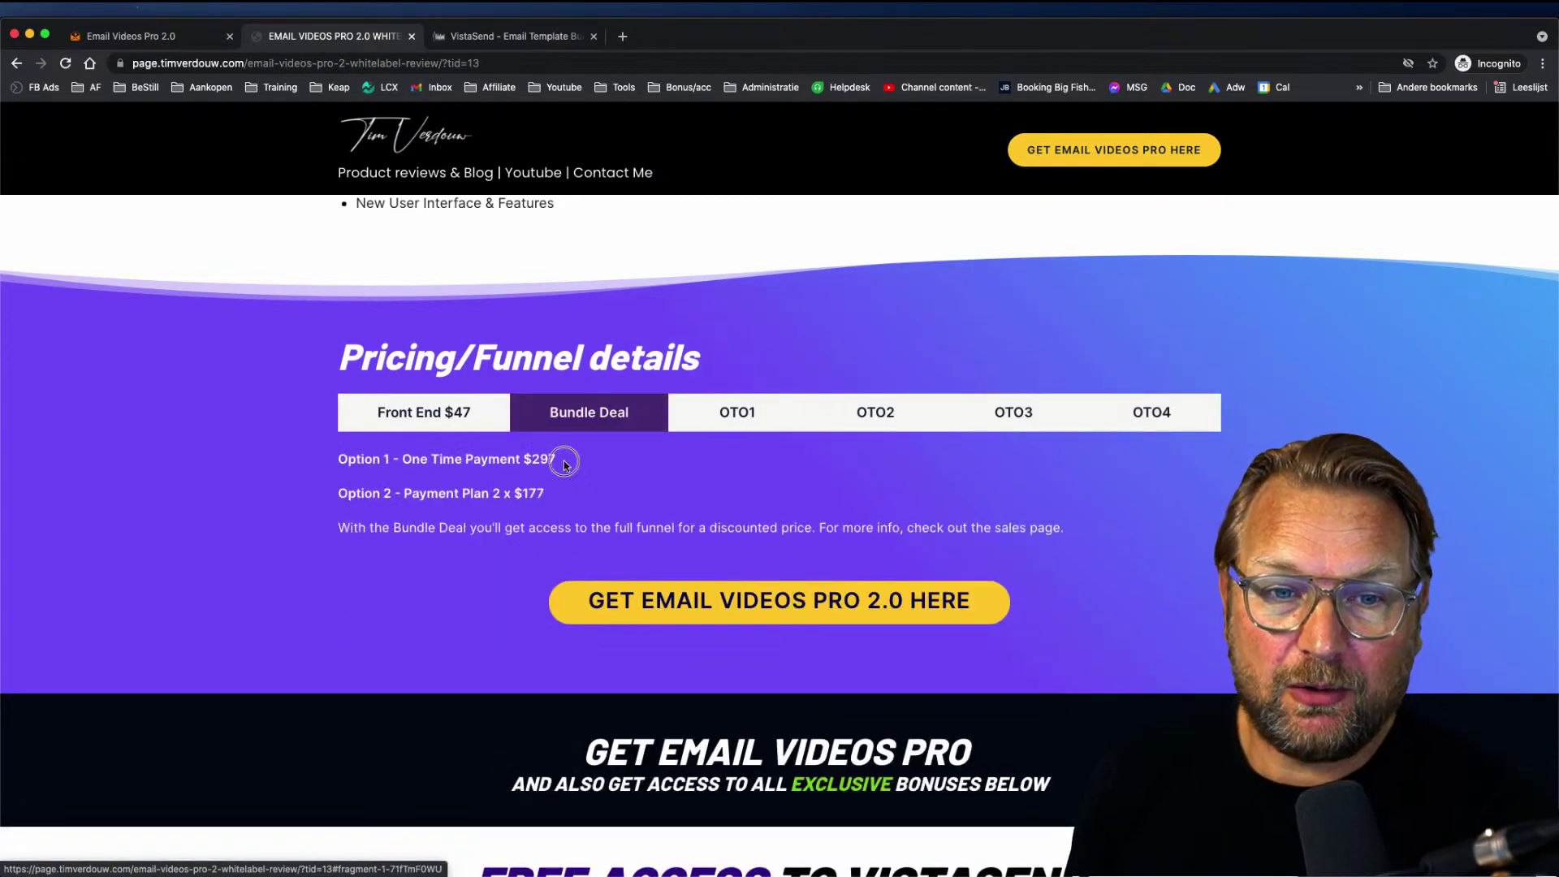
- Highlight the Bundle Deal's $297 one-time price, then clear the highlight
drag(566, 464, 523, 463)
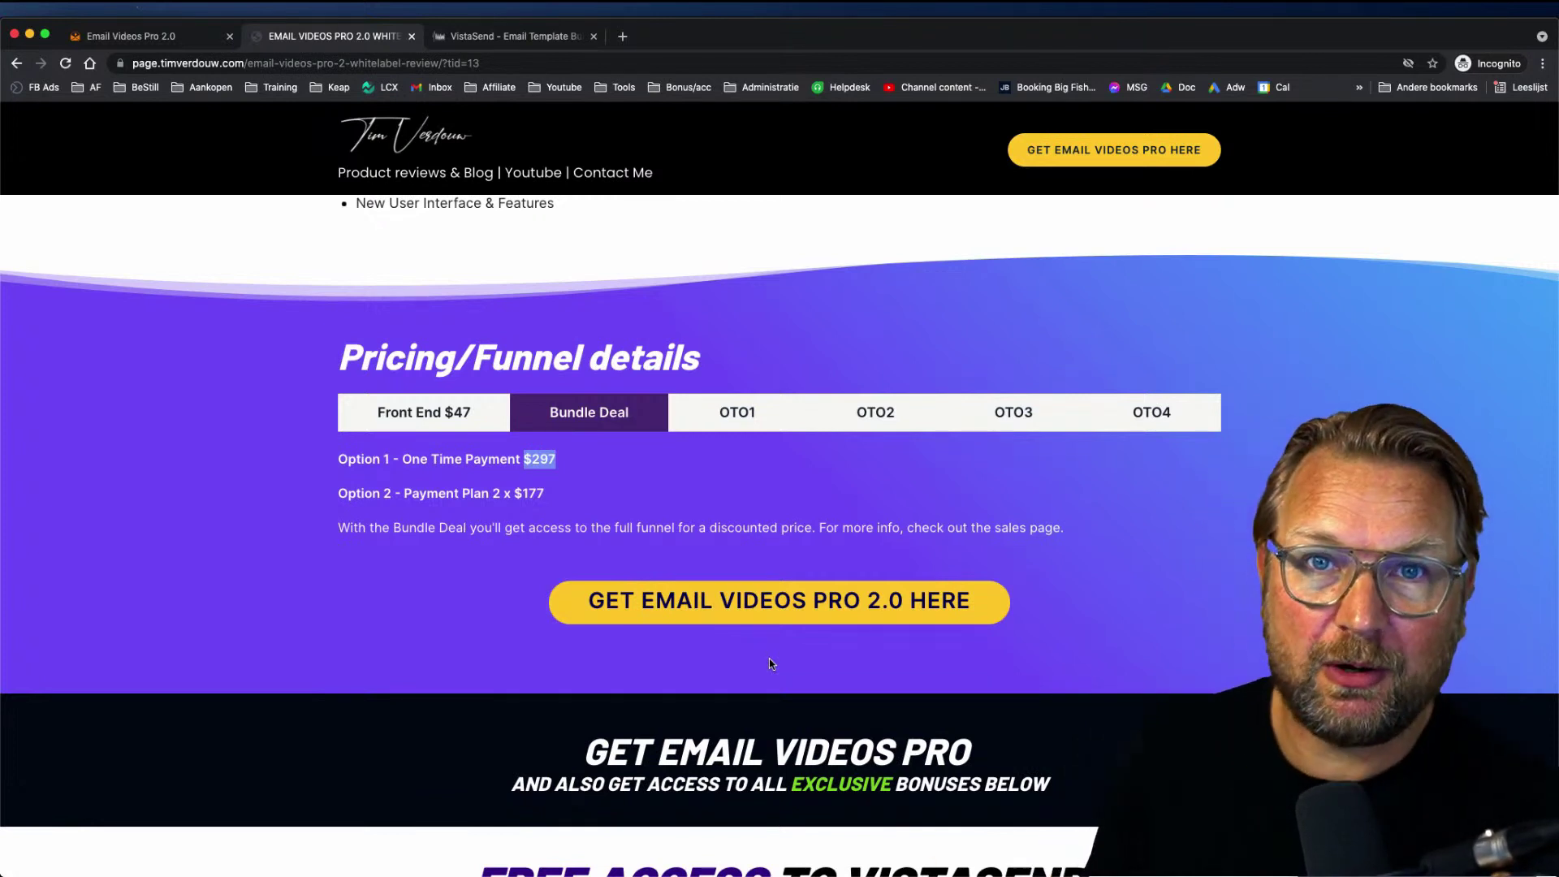
scroll(769, 660, down, 1)
scroll(769, 664, down, 1)
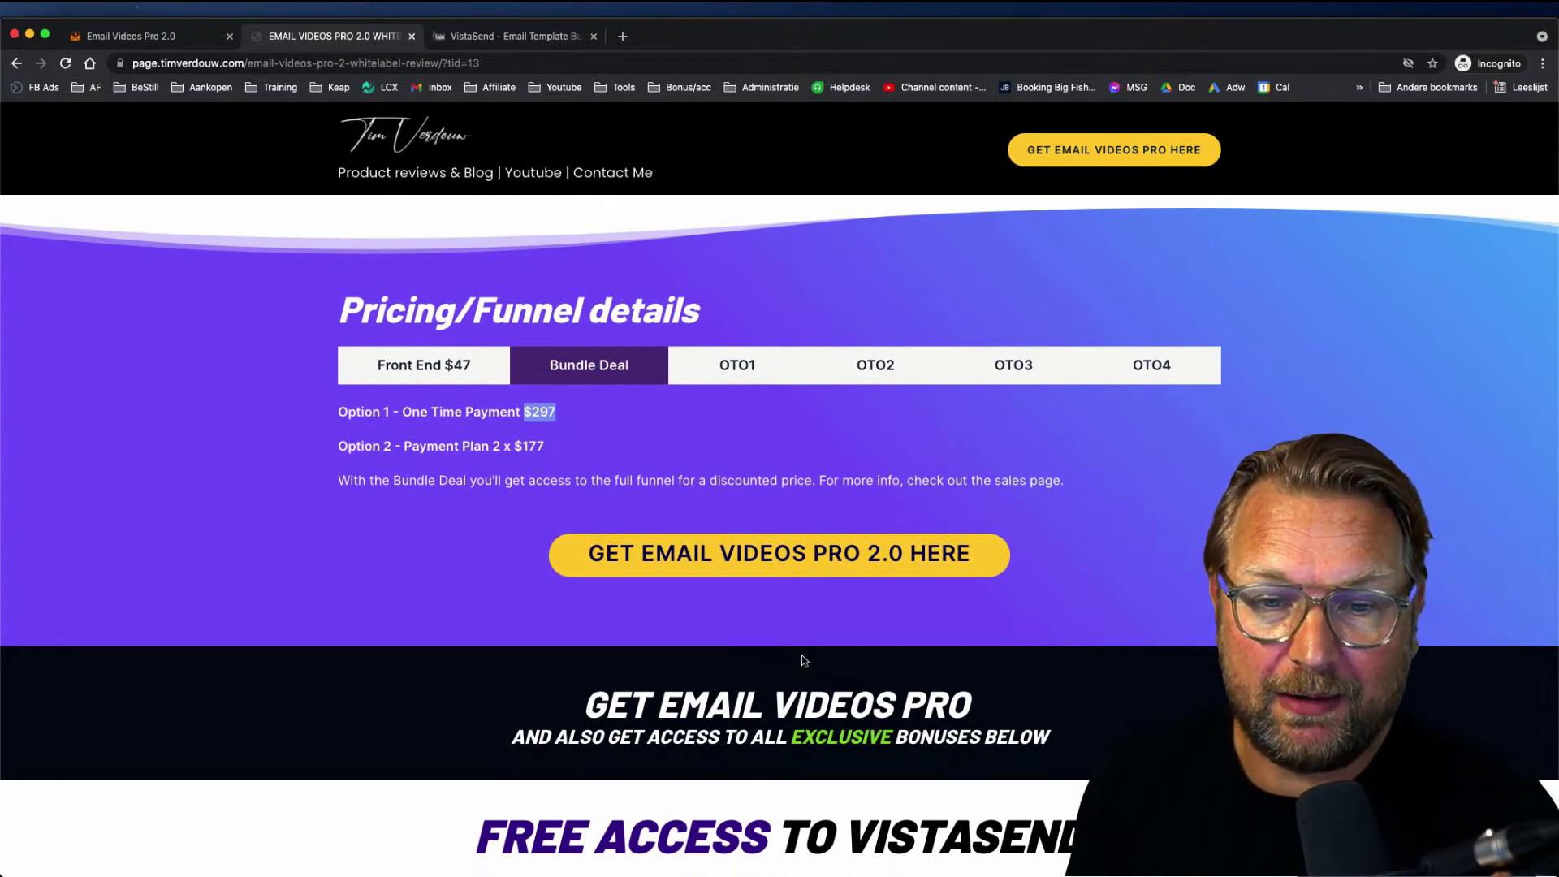
click(877, 471)
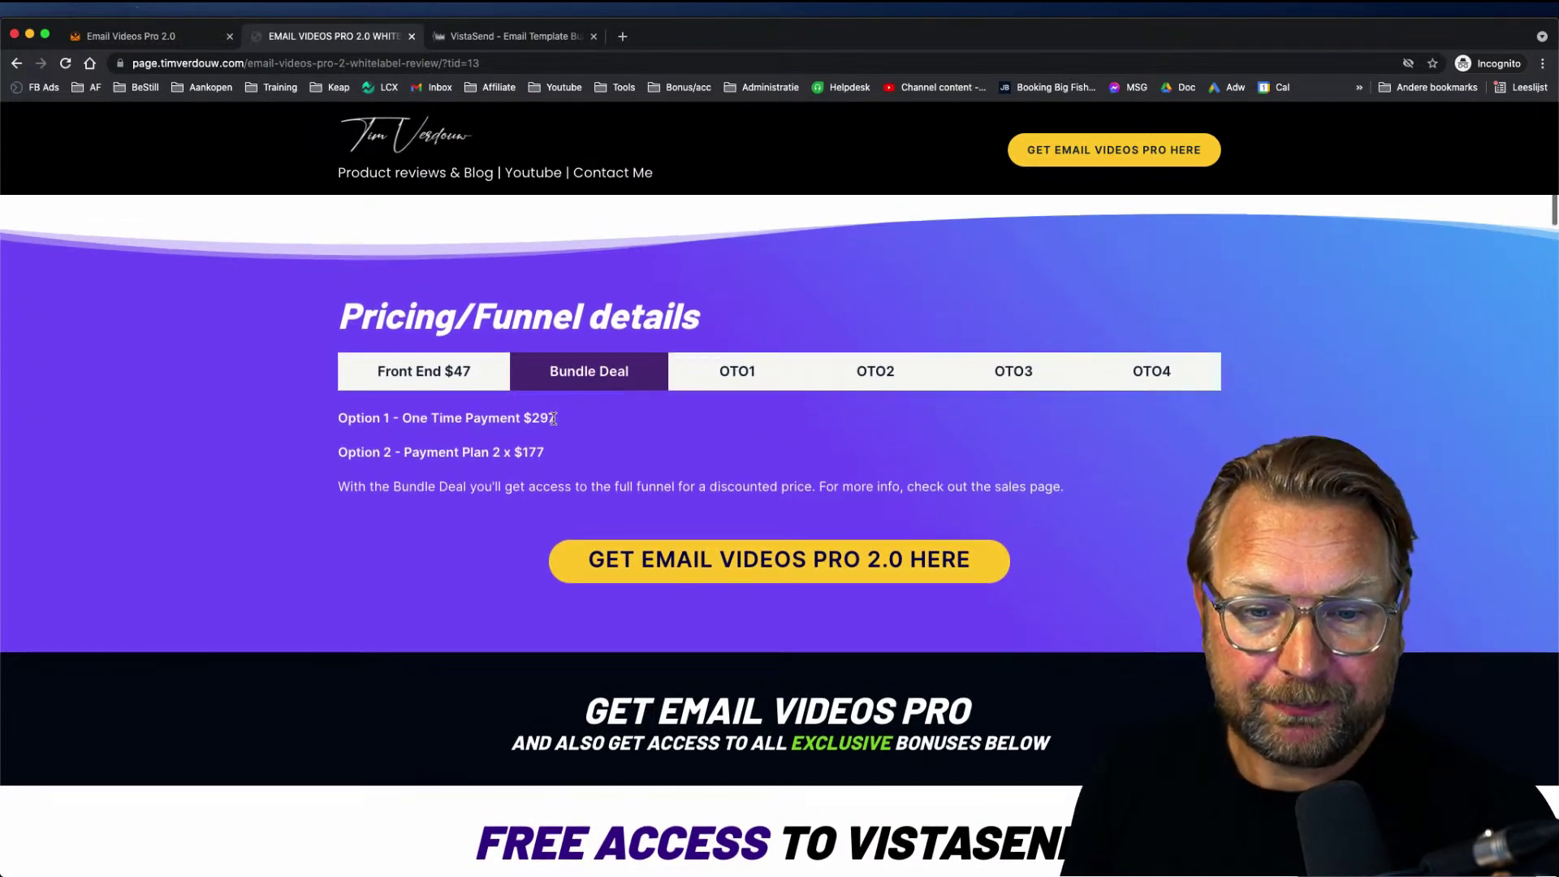
- Scroll to the Free Access to VistaSend section, then switch to the VistaSend template builder
scroll(553, 418, down, 5)
scroll(554, 418, down, 5)
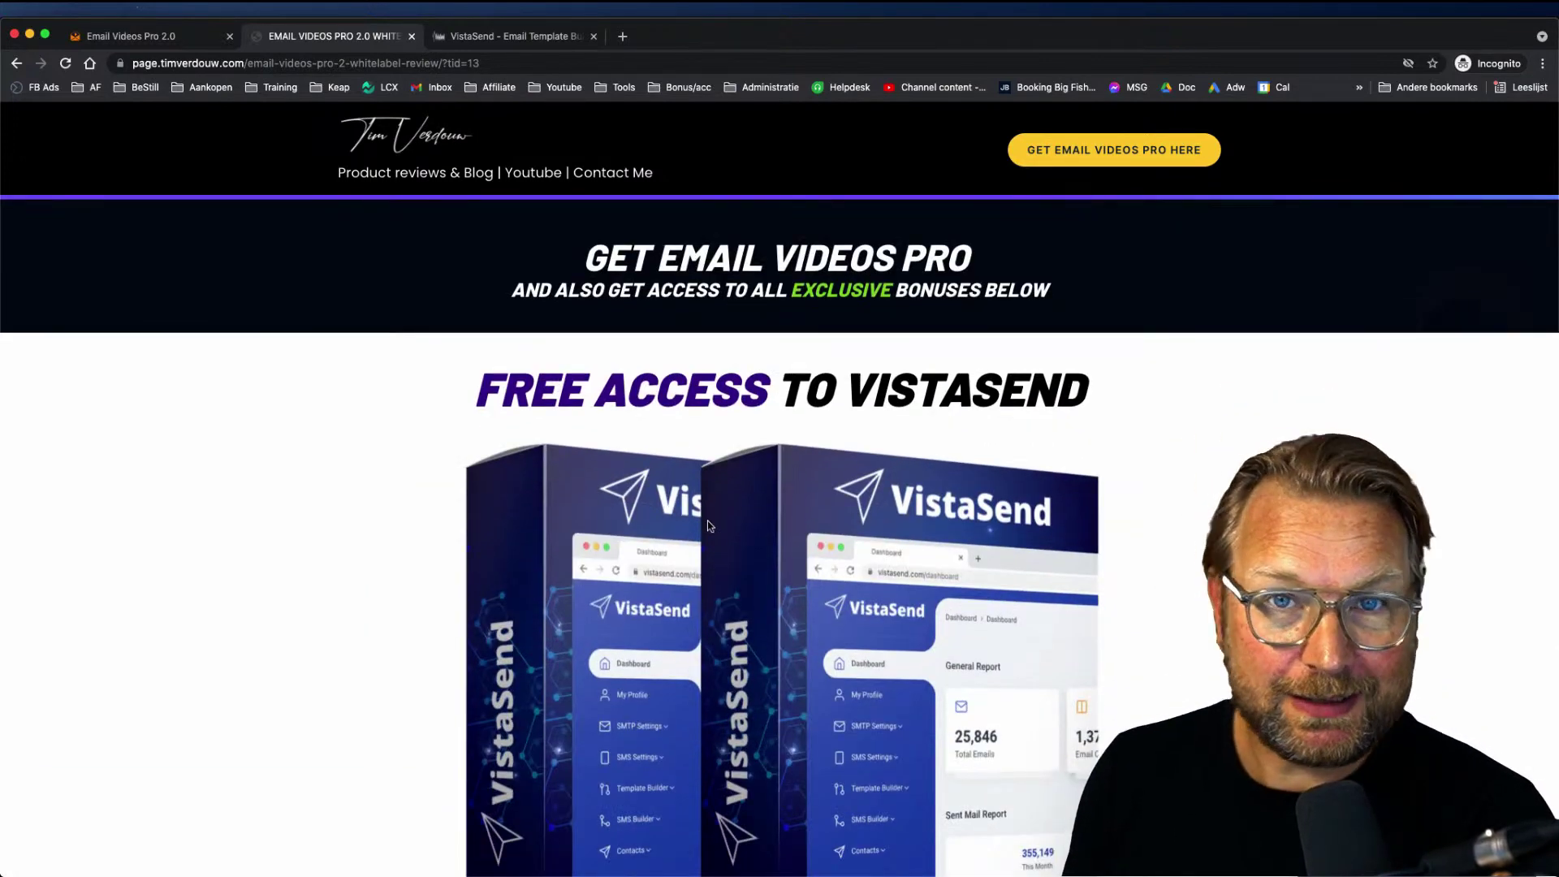
scroll(708, 523, down, 1)
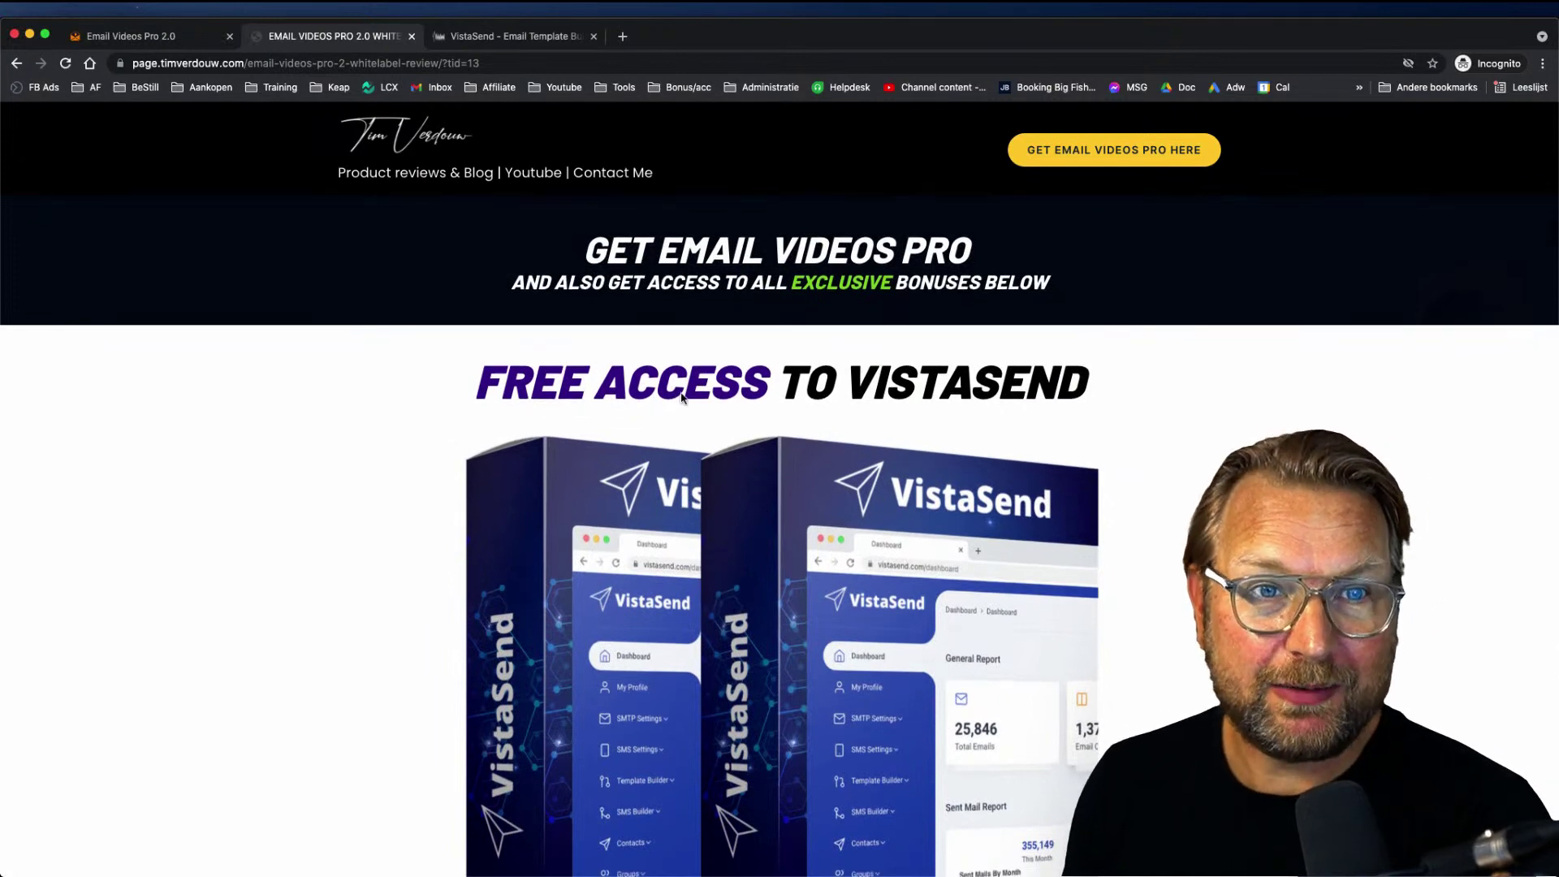
click(513, 38)
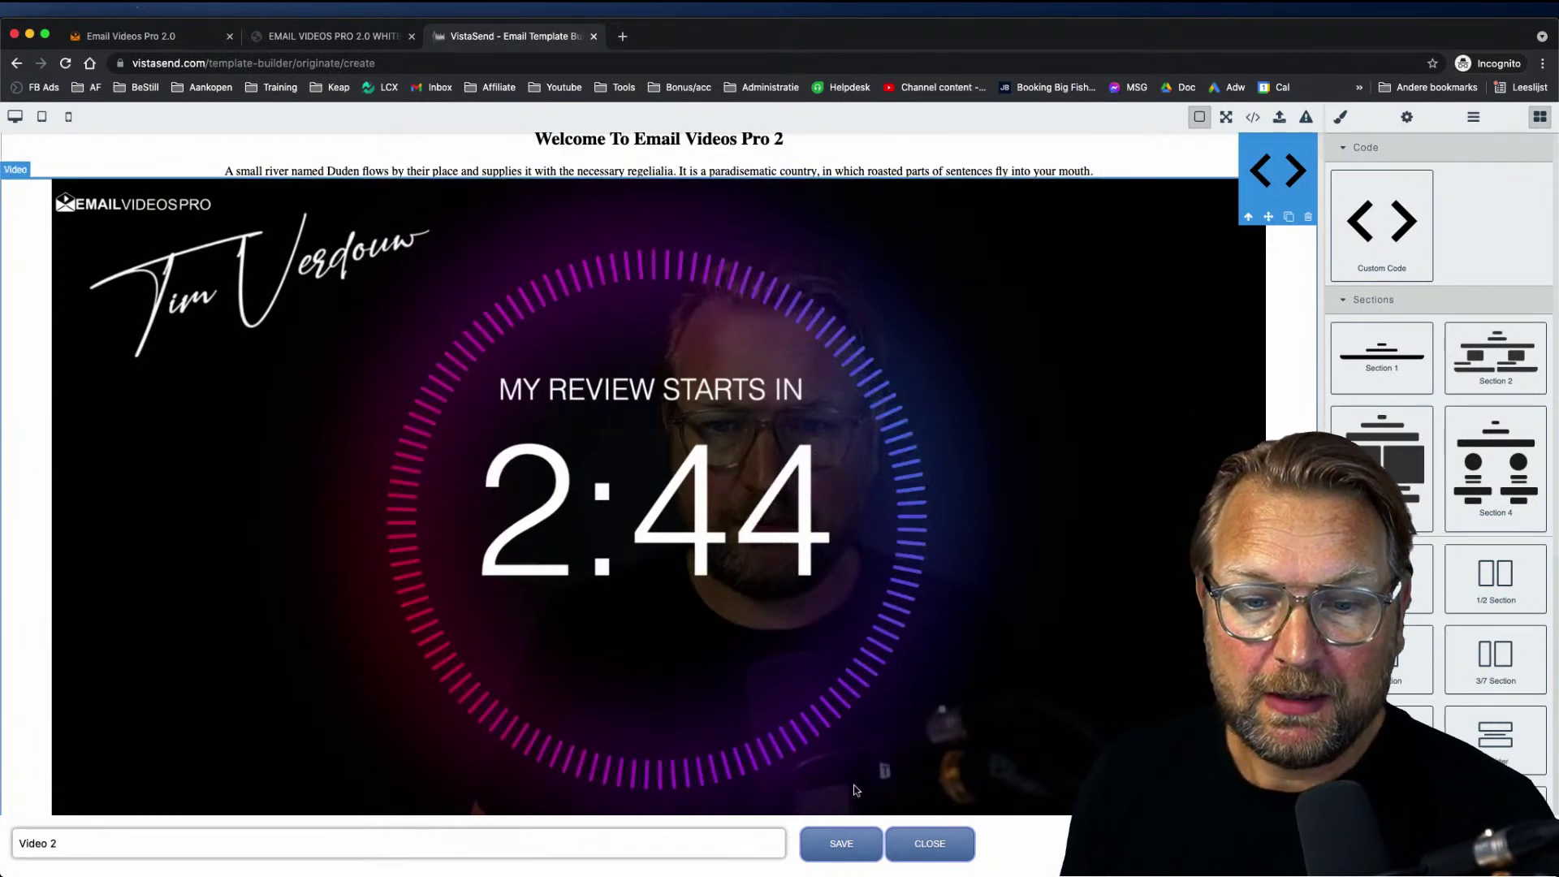
- Save the Video 2 email template, confirming Verlaten and Success, then return to the review page
click(841, 843)
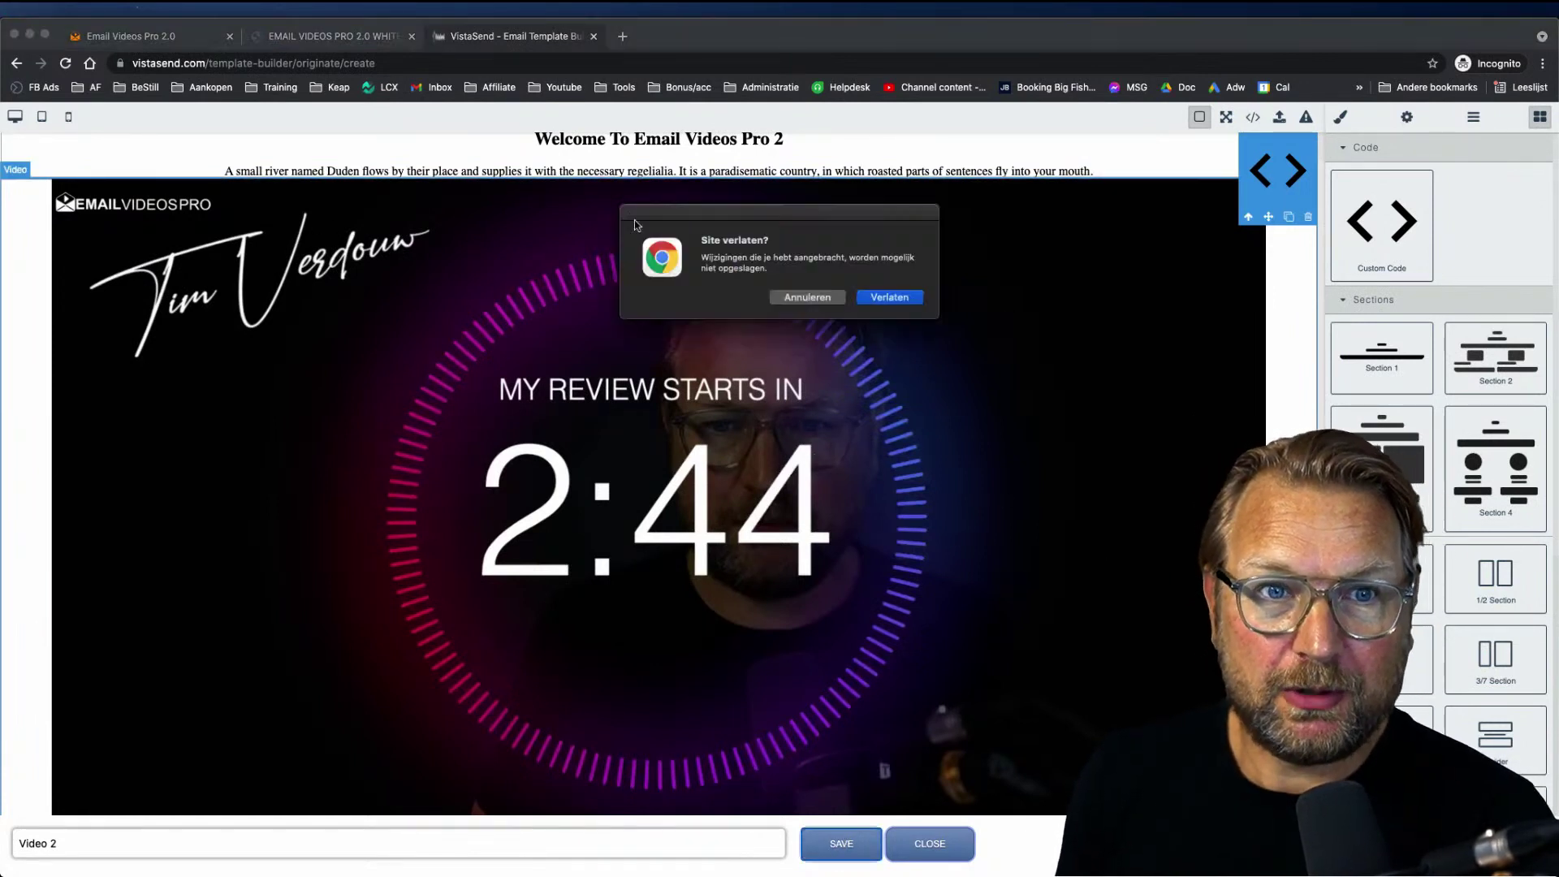
click(889, 297)
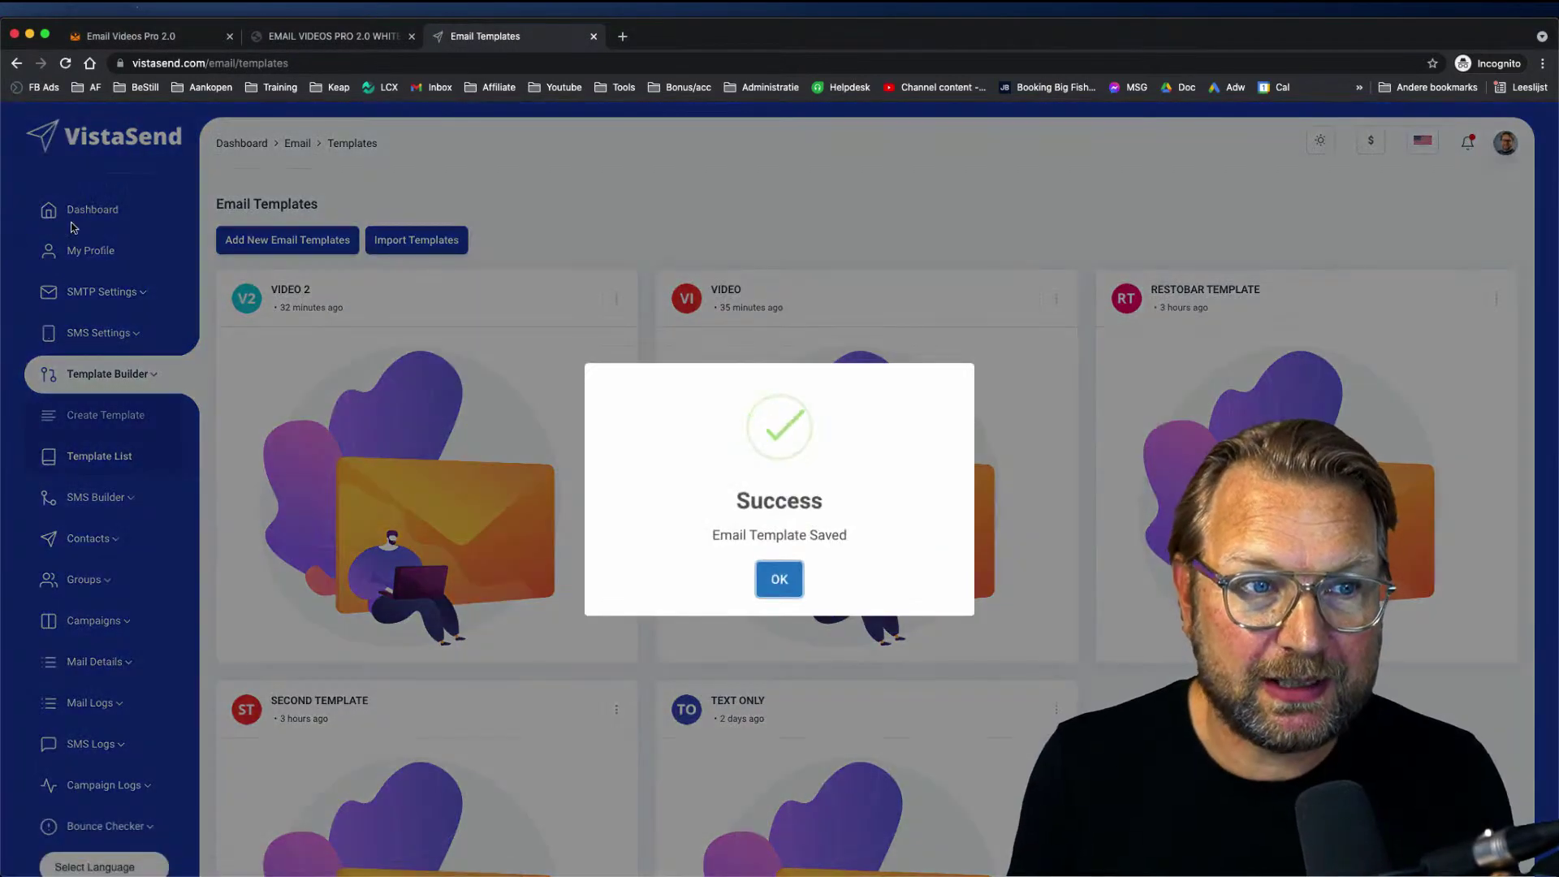
click(780, 579)
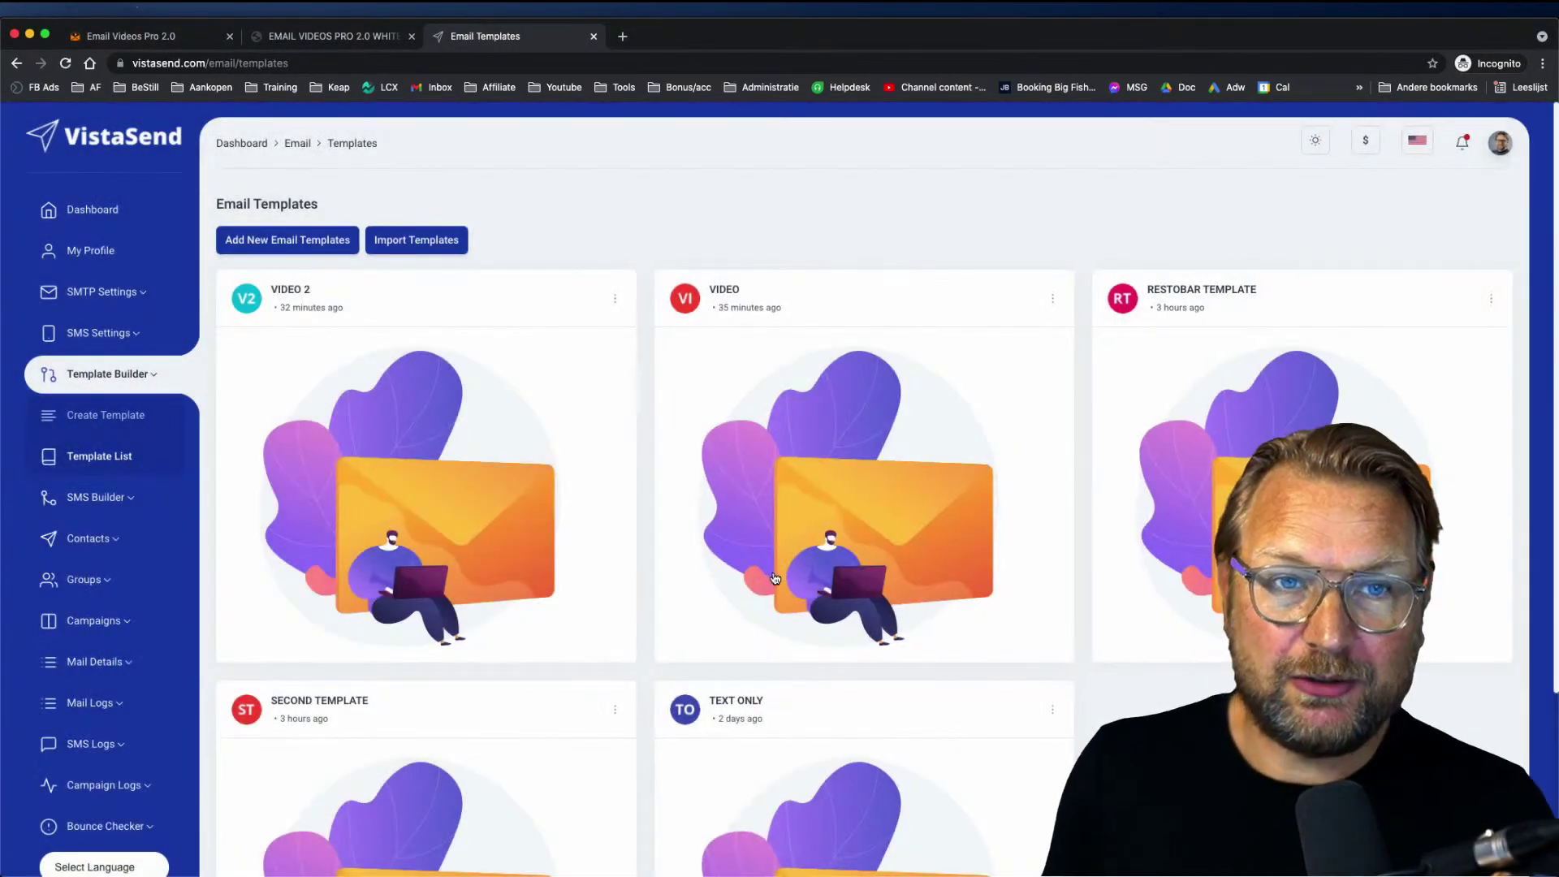
click(285, 36)
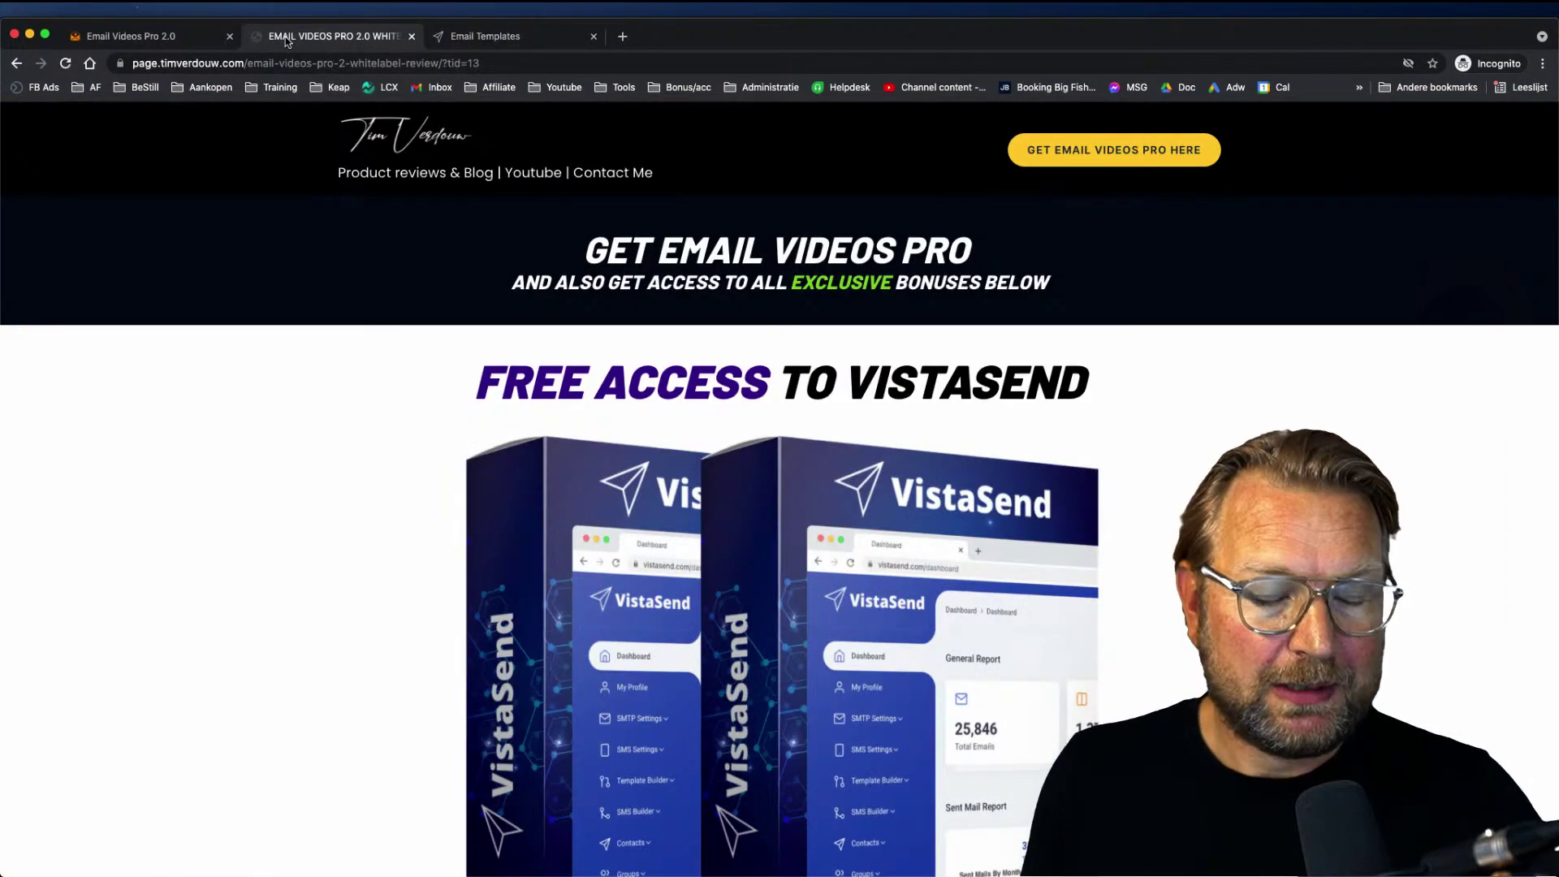